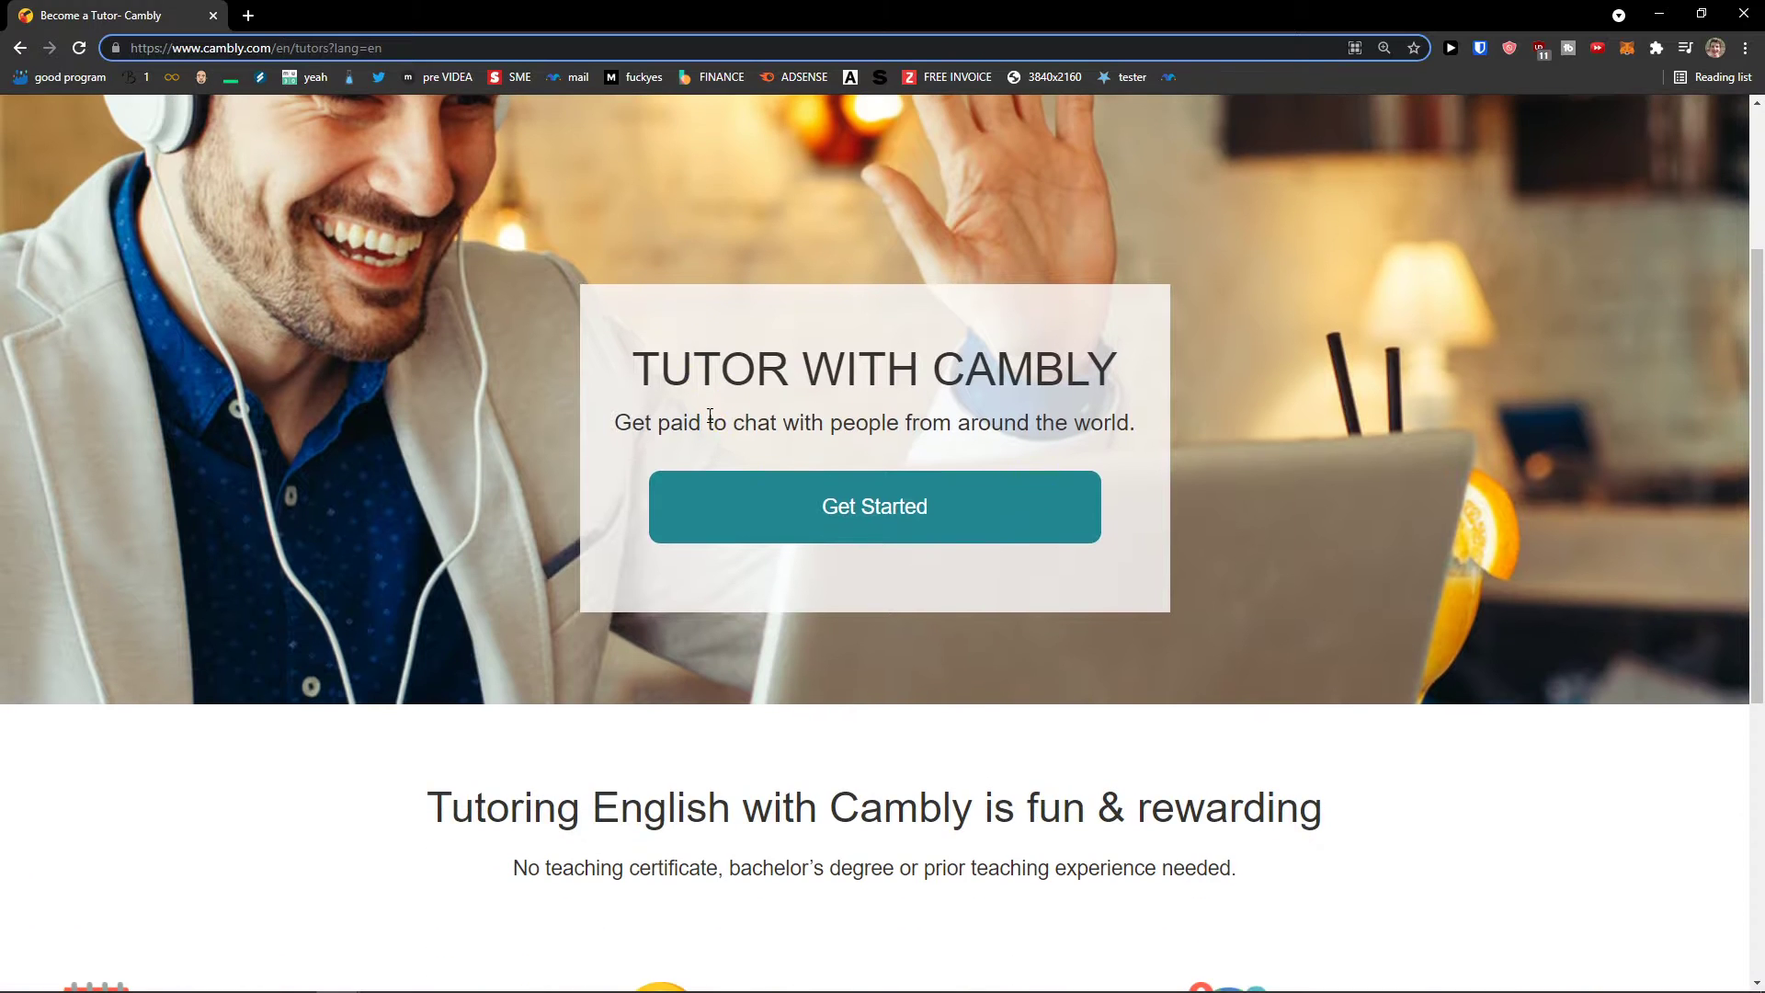
# Step: Start the tutor signup and enter the new account's e-mail address and password in the sign-up form
pyautogui.scroll(1, 800, 529)
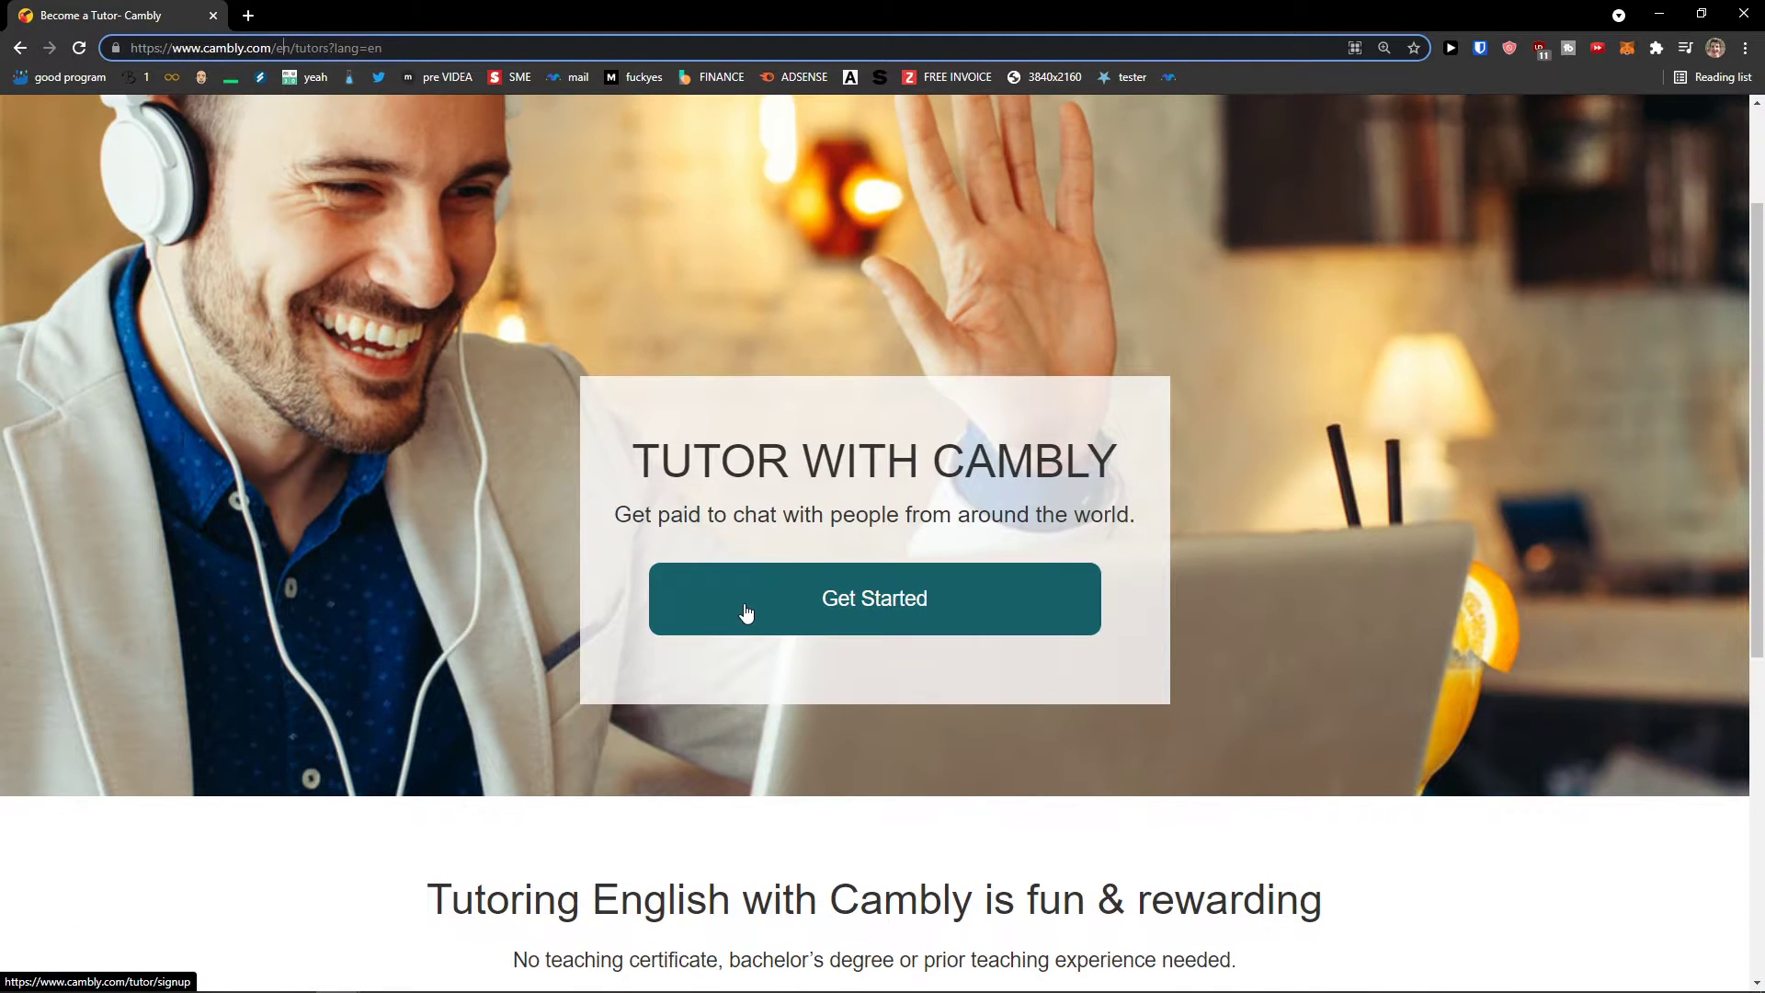
pyautogui.click(746, 613)
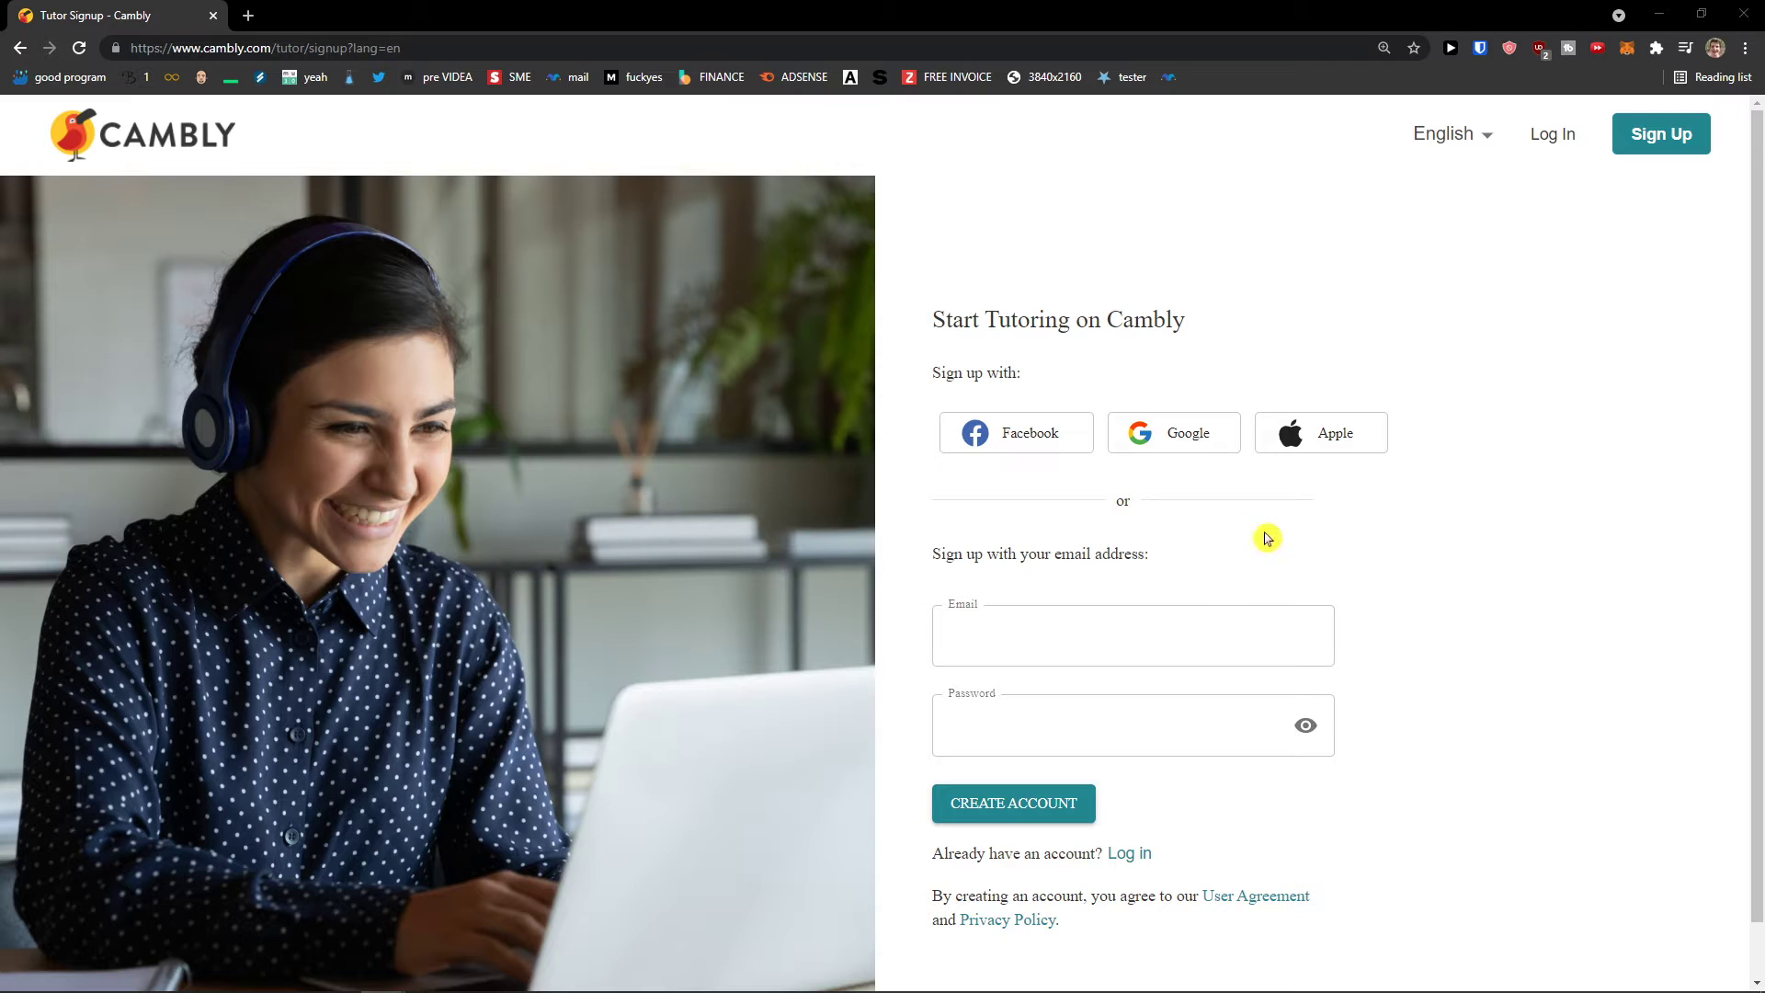
pyautogui.click(1124, 636)
pyautogui.write('n')
pyautogui.press('BackSpace')
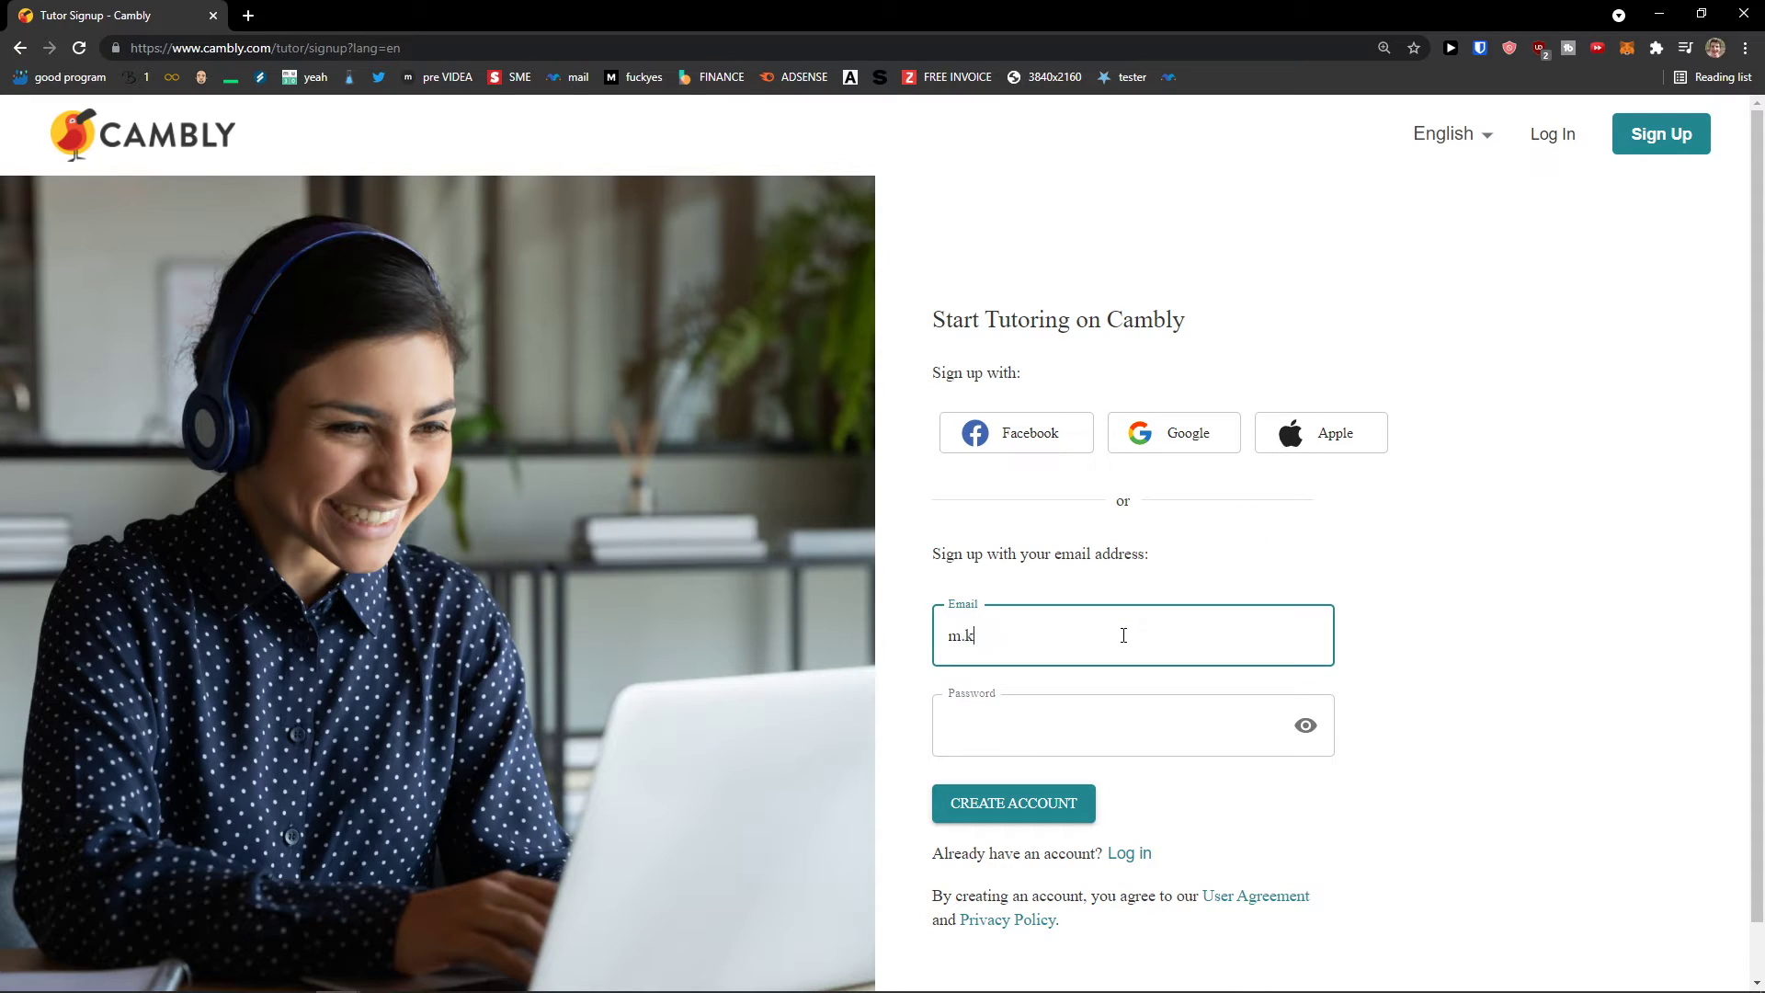
pyautogui.press('Tab')
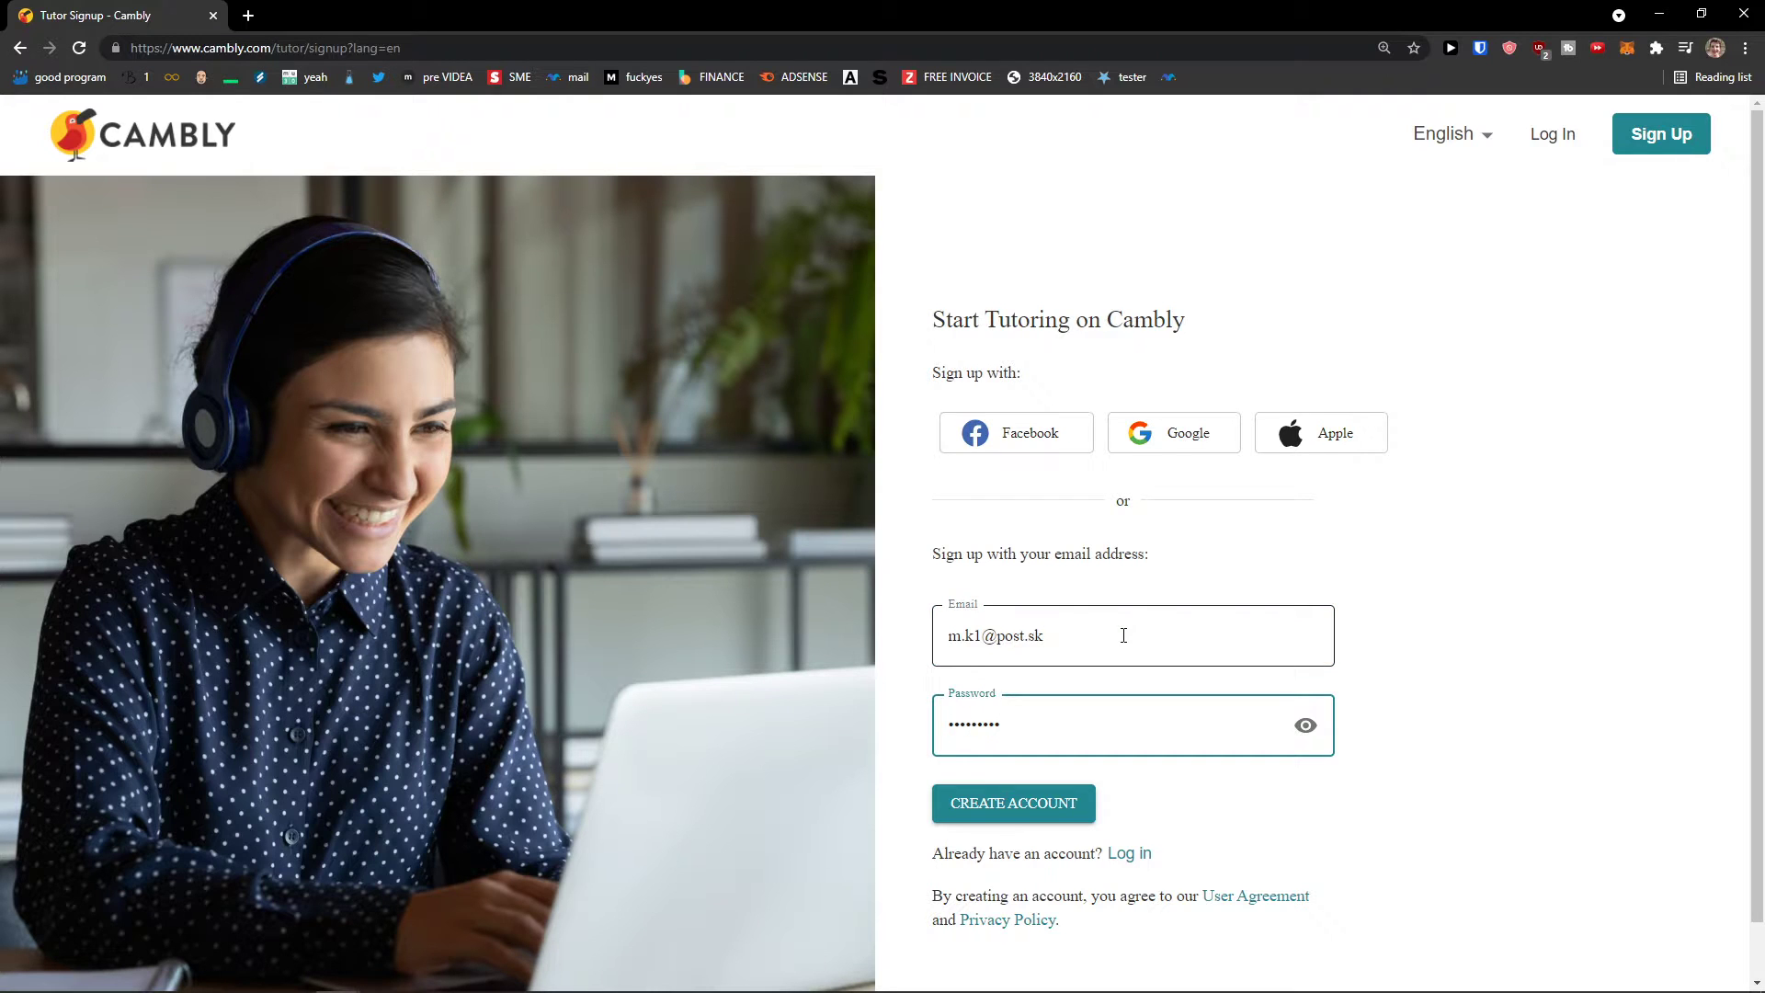
pyautogui.scroll(-1, 1085, 727)
# Step: Create the tutor account and read the Welcome to Cambly page
pyautogui.click(1043, 747)
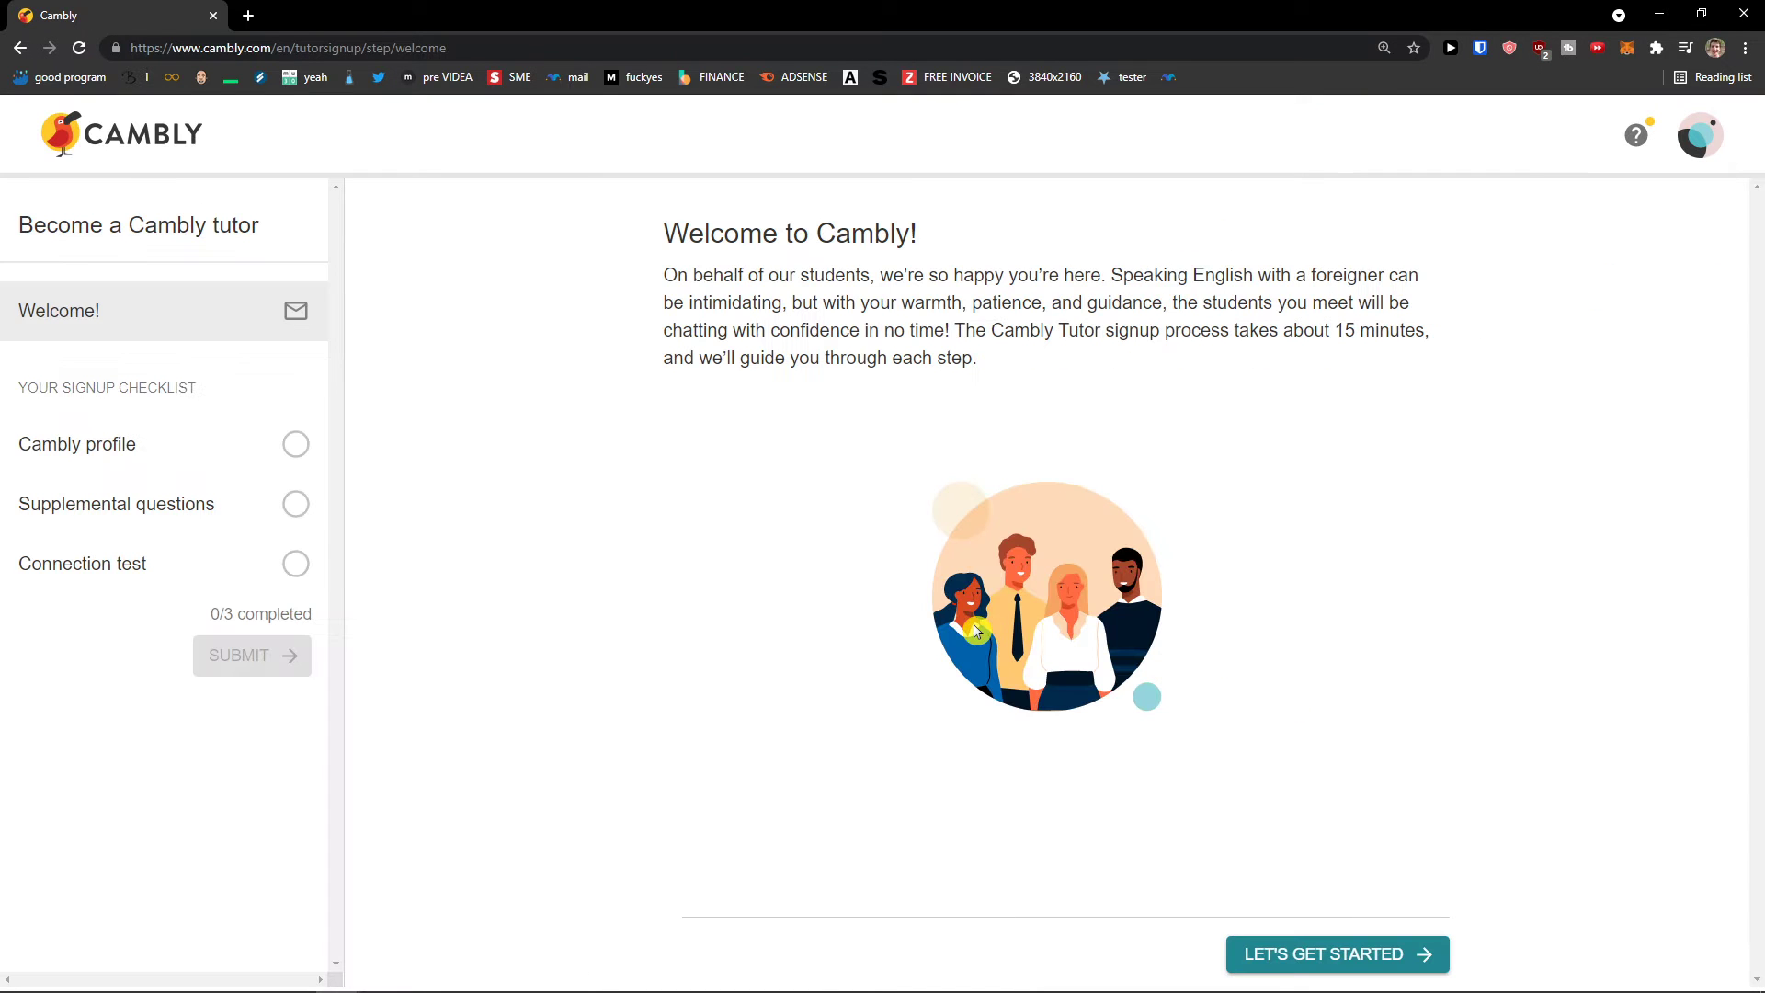
pyautogui.moveTo(655, 229); pyautogui.dragTo(984, 264)
pyautogui.click(770, 271)
pyautogui.moveTo(714, 275); pyautogui.dragTo(1129, 278)
pyautogui.click(1012, 347)
# Step: Begin the checklist with the Cambly Tutor Profile step and review its introduction
pyautogui.click(1326, 957)
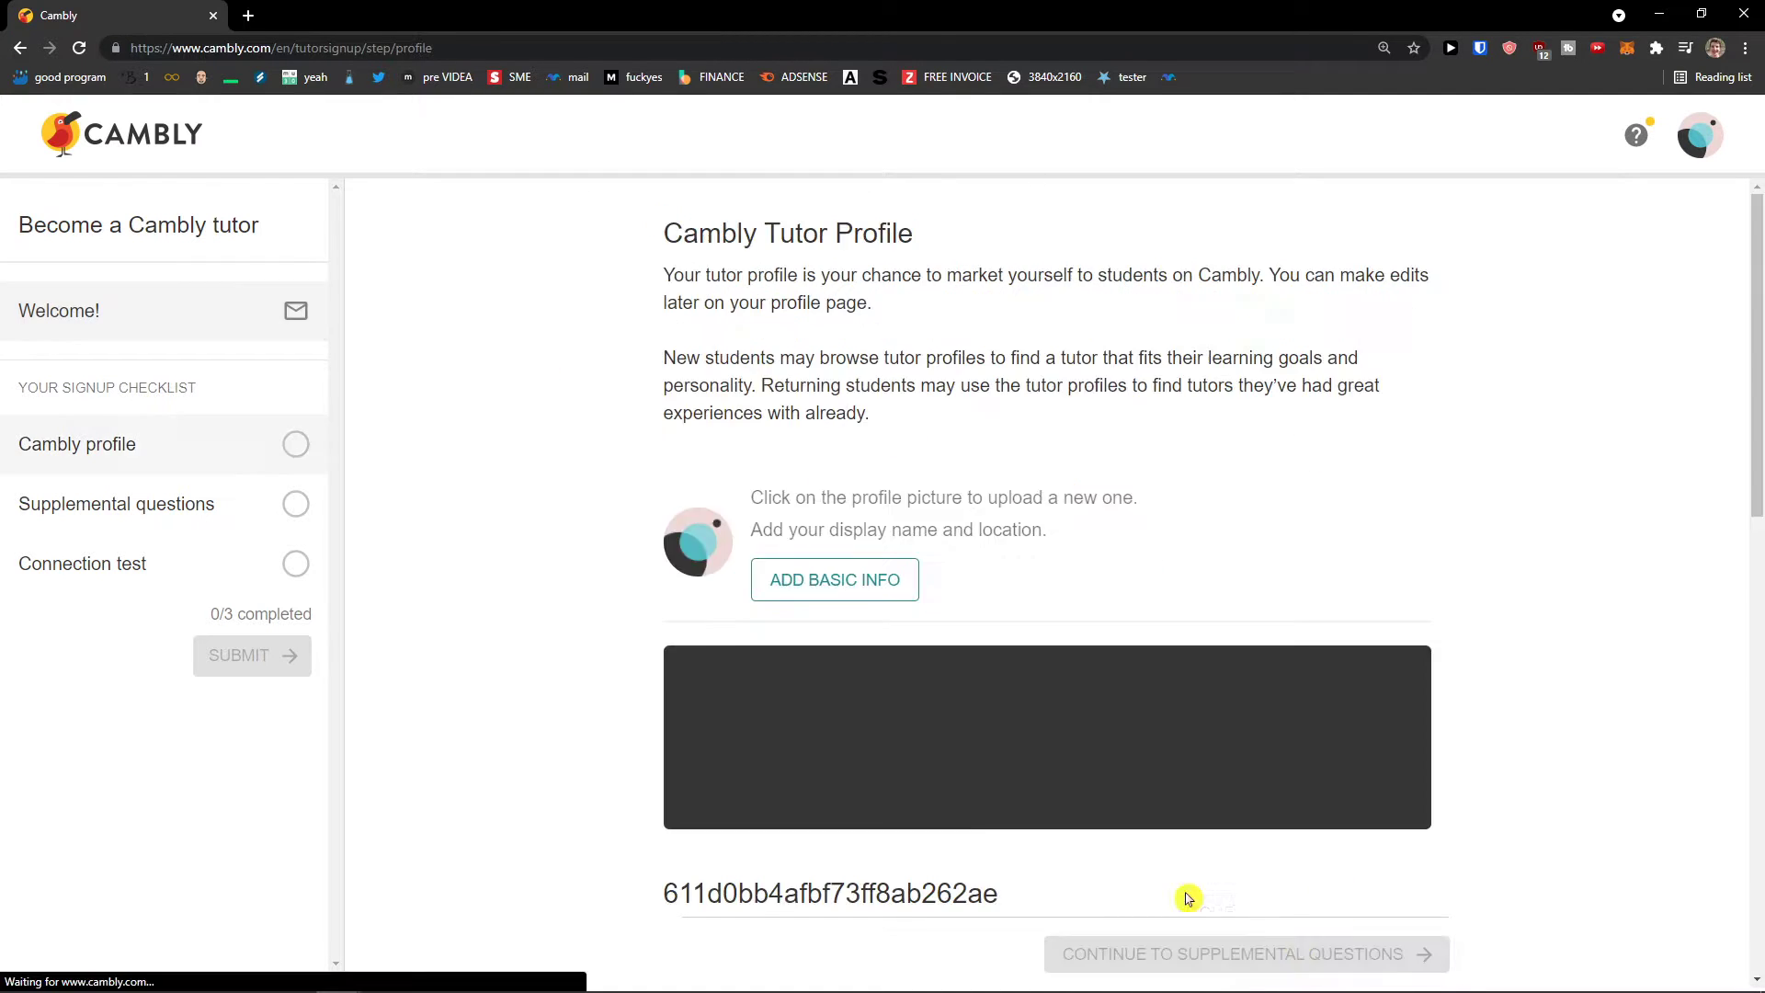
pyautogui.moveTo(663, 274); pyautogui.dragTo(914, 300)
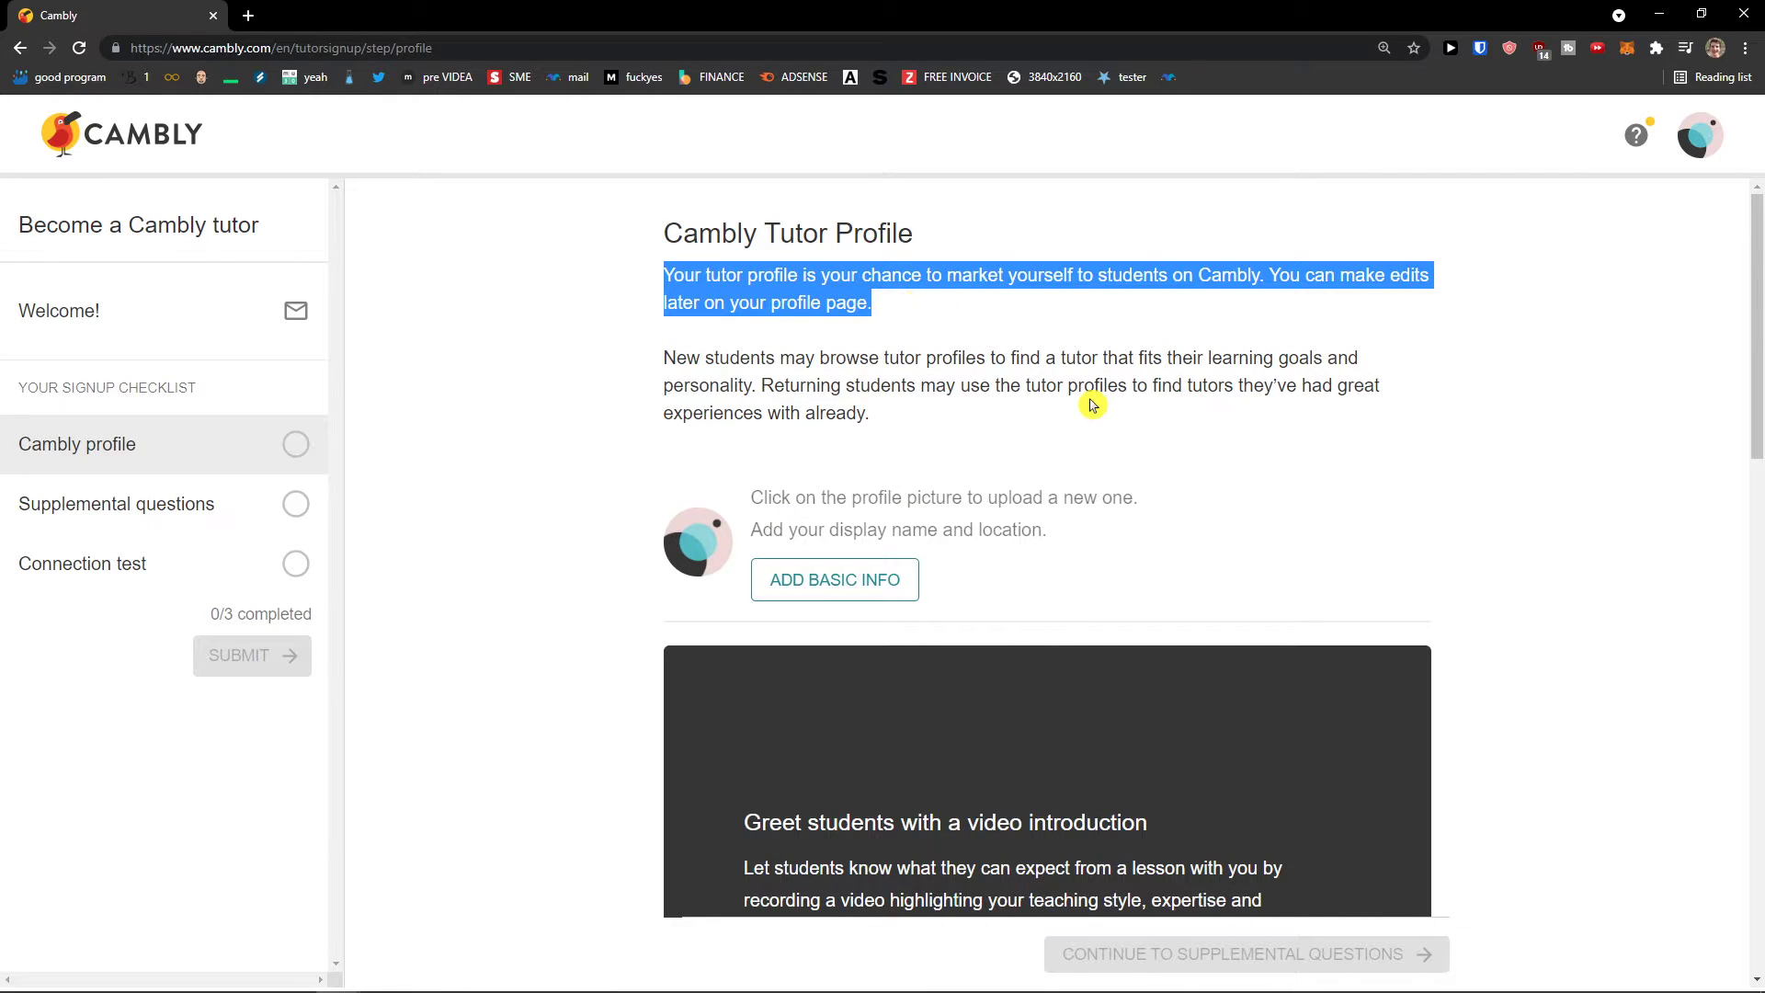
pyautogui.scroll(-1, 1094, 403)
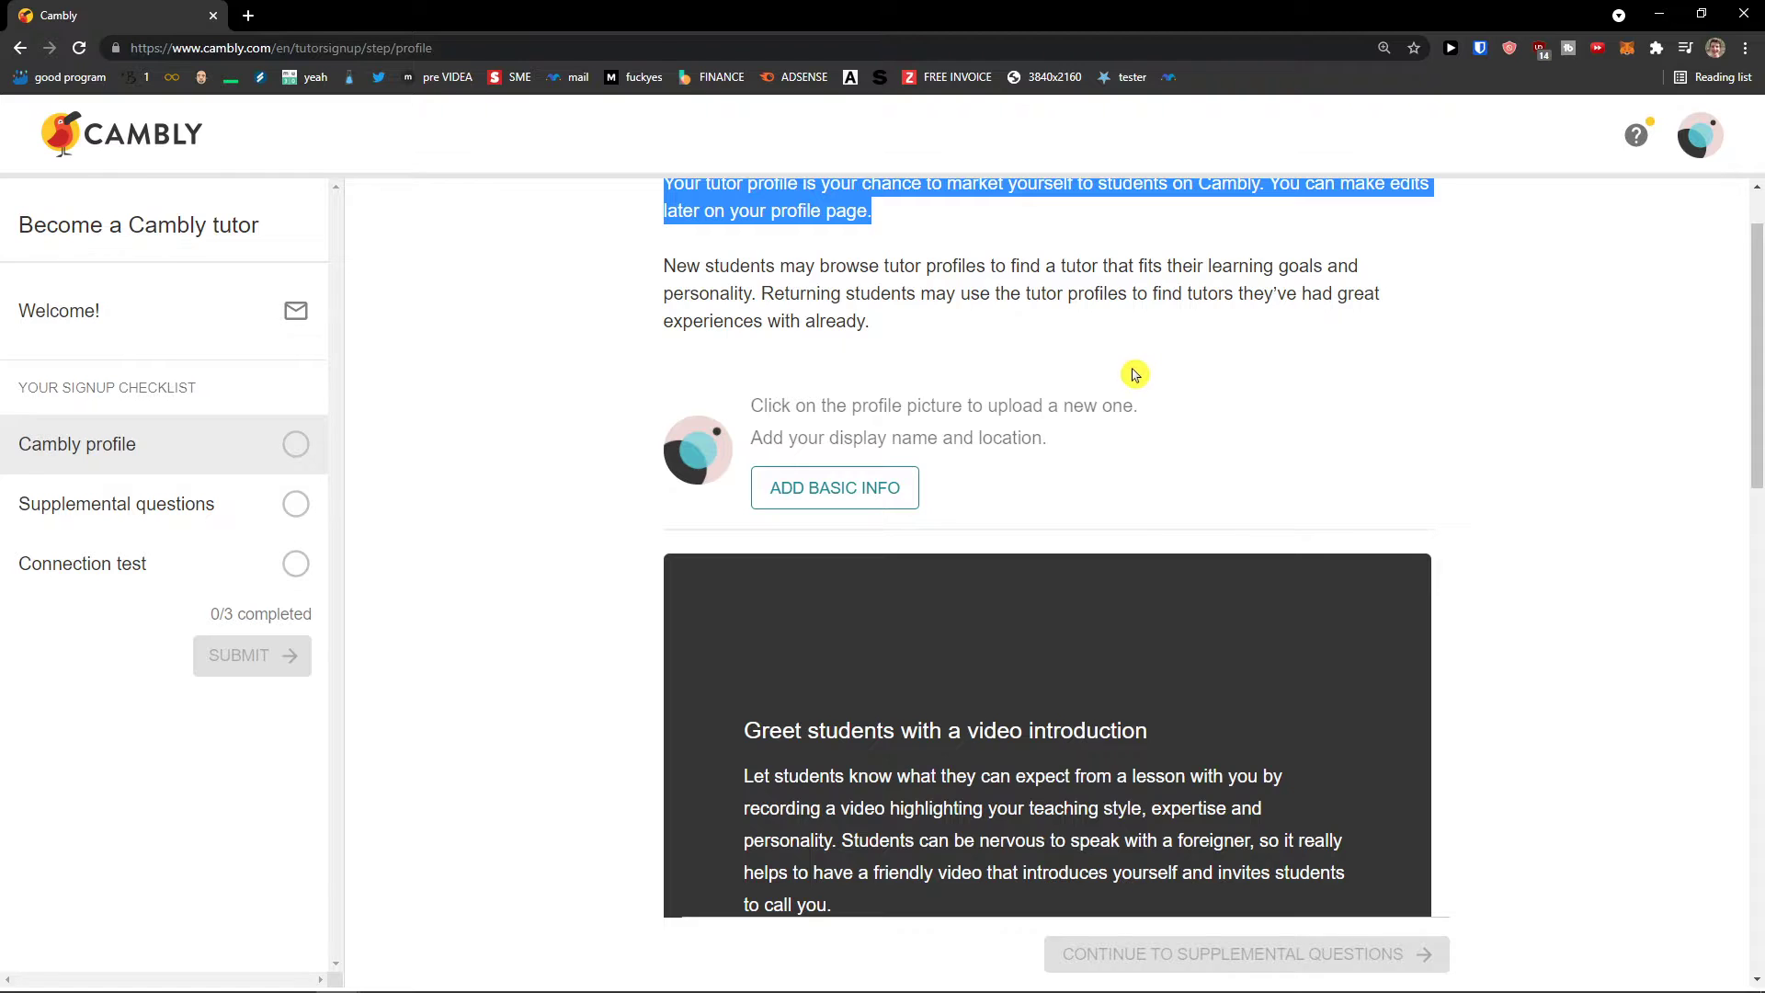
pyautogui.scroll(1, 1115, 377)
pyautogui.scroll(-2, 1115, 377)
pyautogui.scroll(2, 1107, 378)
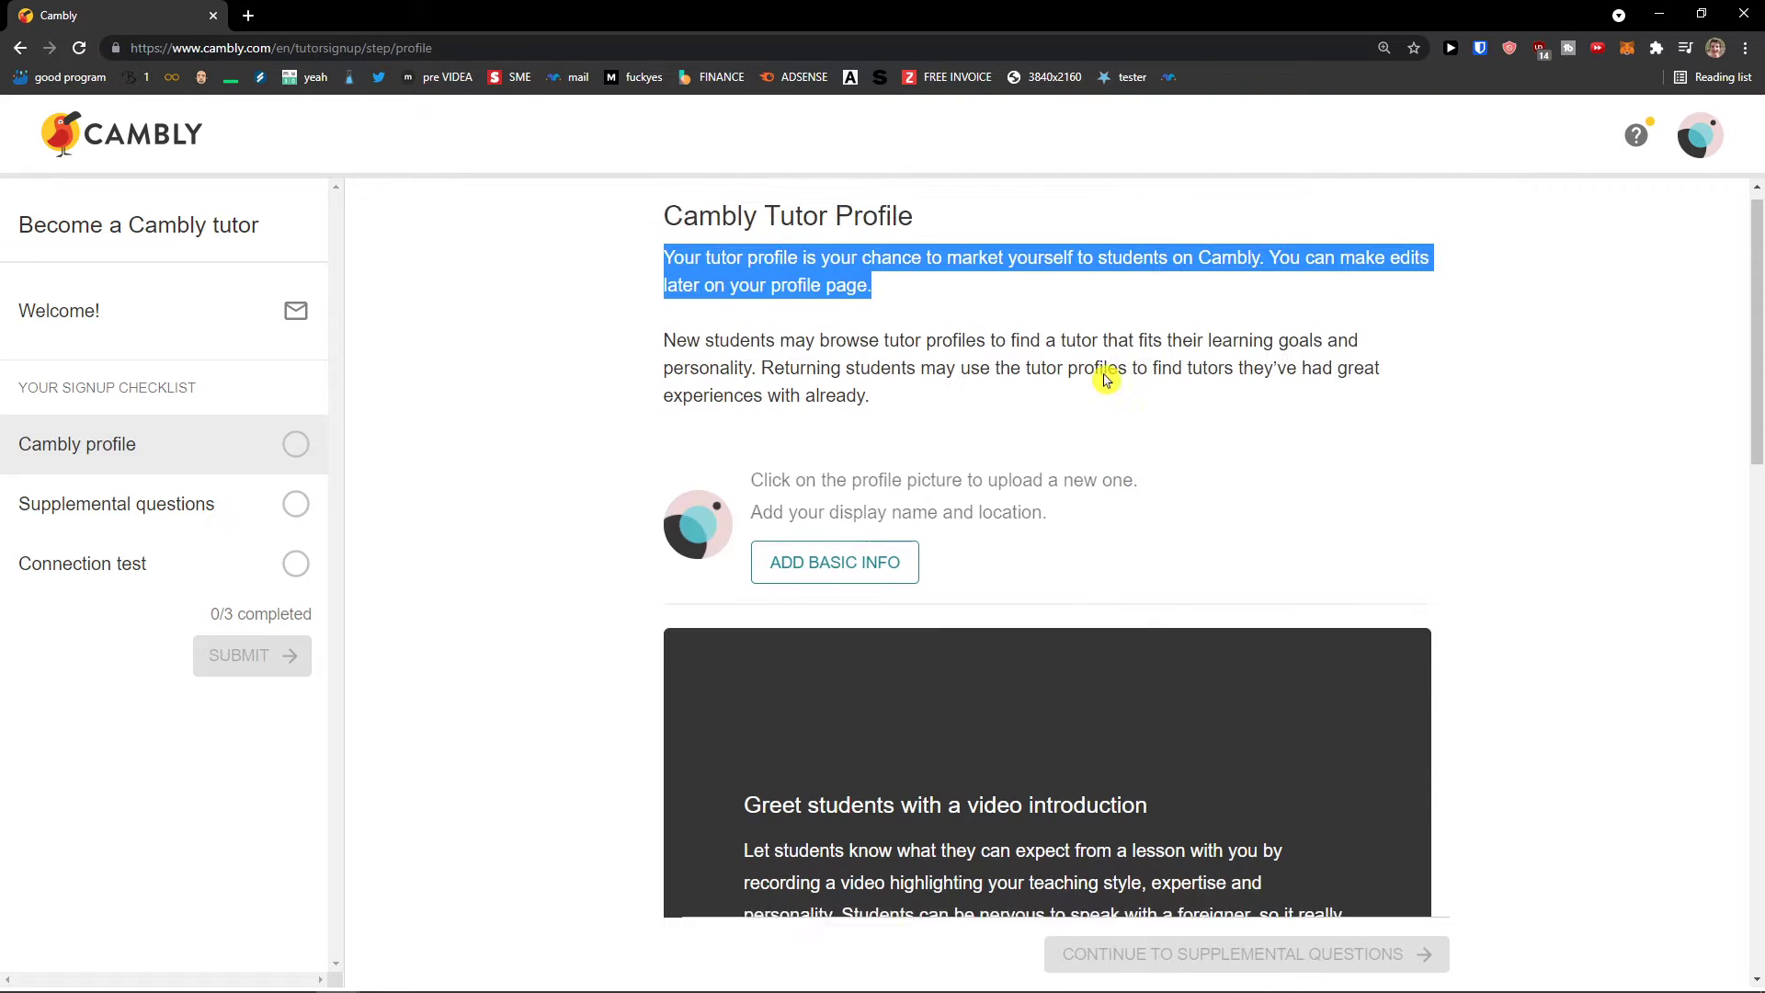
pyautogui.click(766, 533)
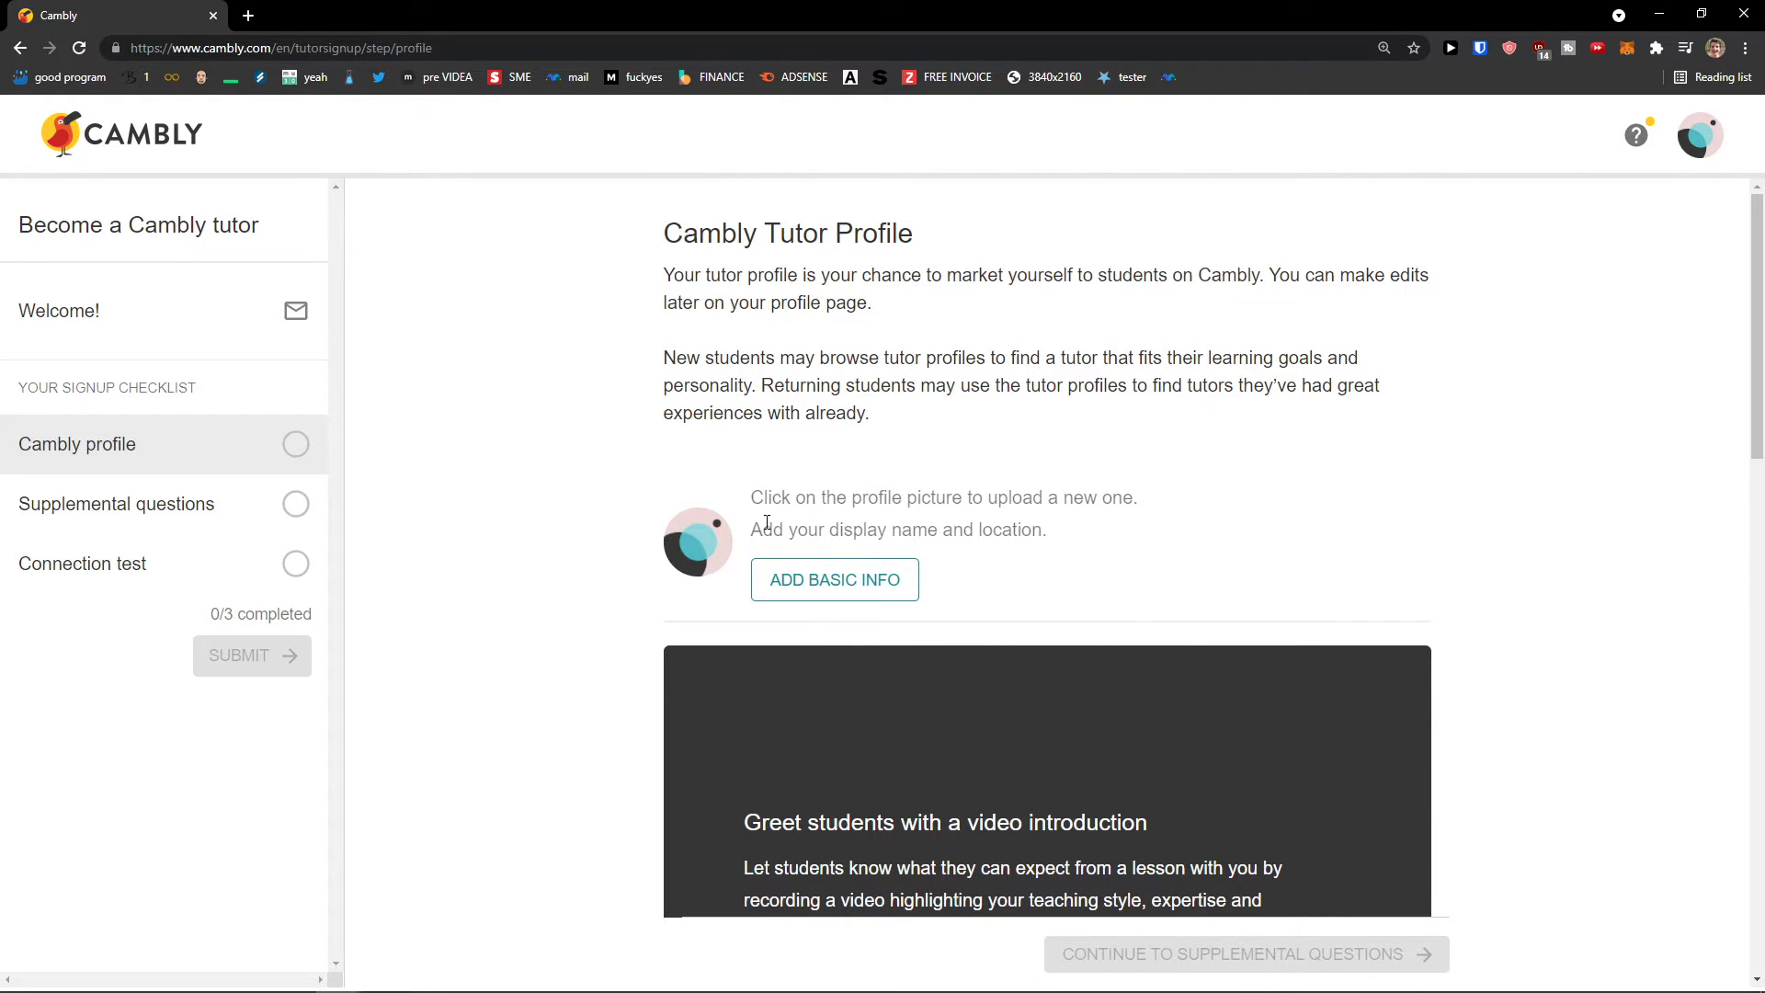
pyautogui.click(702, 553)
pyautogui.click(708, 727)
pyautogui.scroll(-1, 857, 438)
pyautogui.scroll(-2, 1127, 473)
pyautogui.scroll(1, 1245, 509)
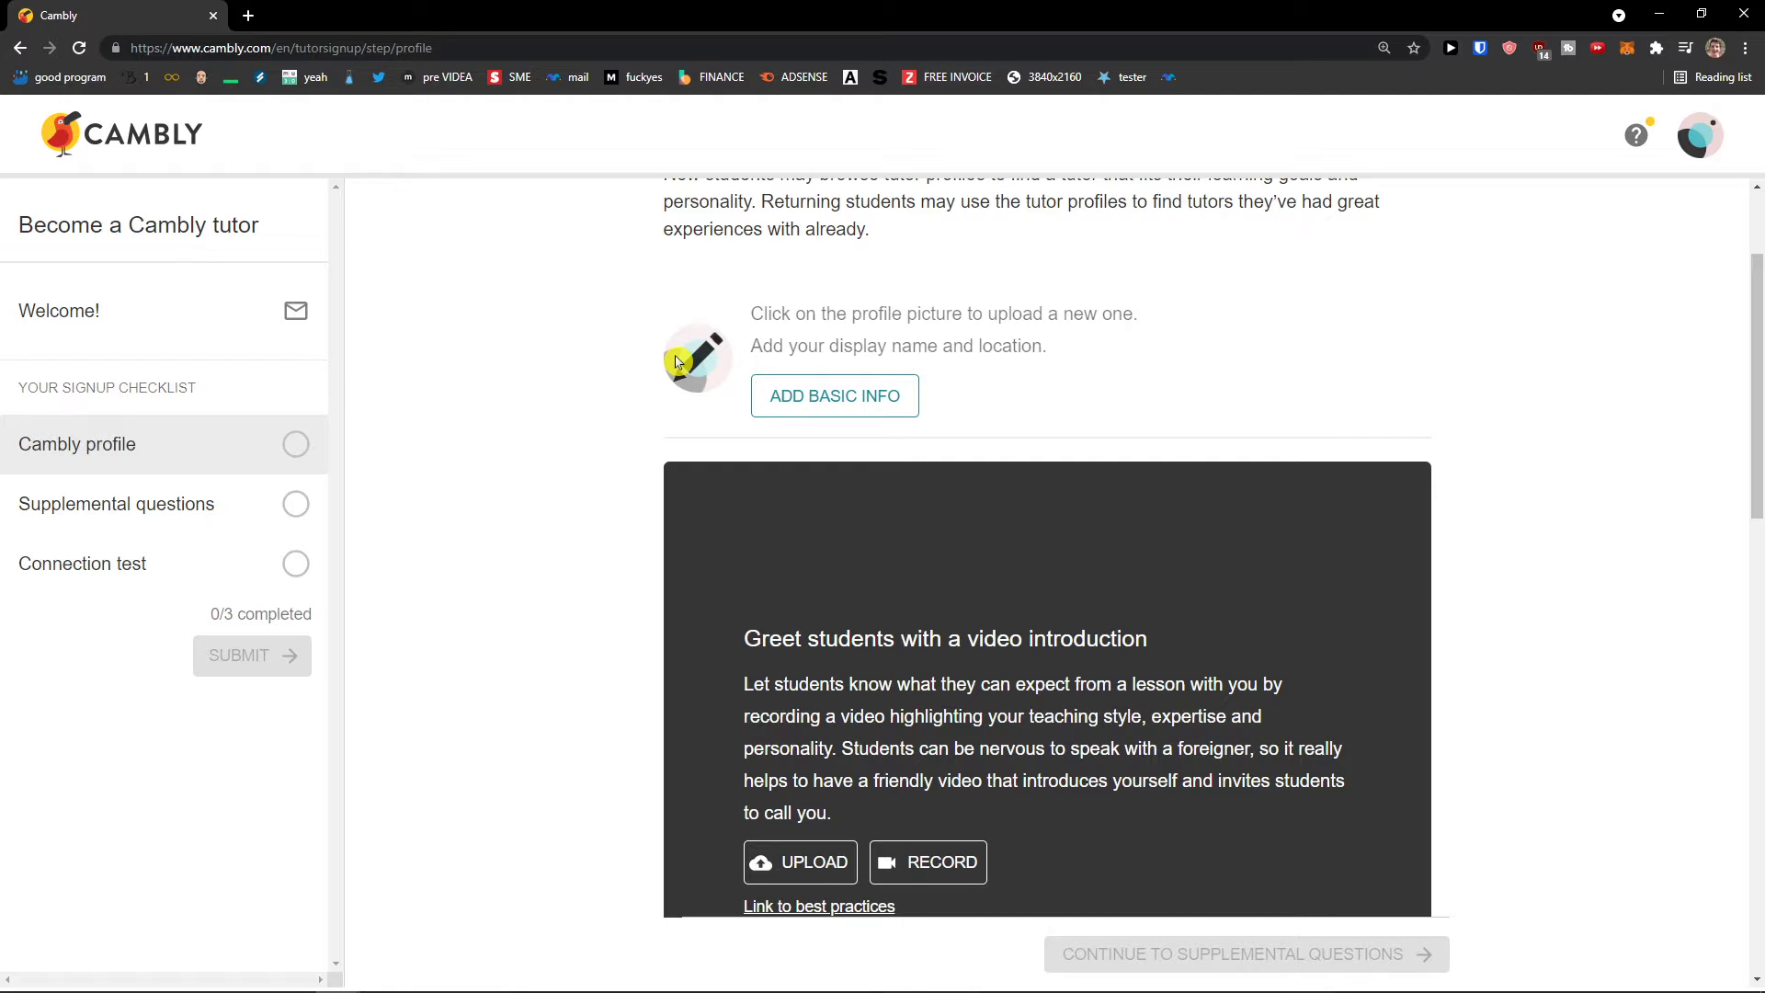
# Step: Upload a new photo, shift it slightly within the crop frame, and save it as the profile picture
pyautogui.click(710, 371)
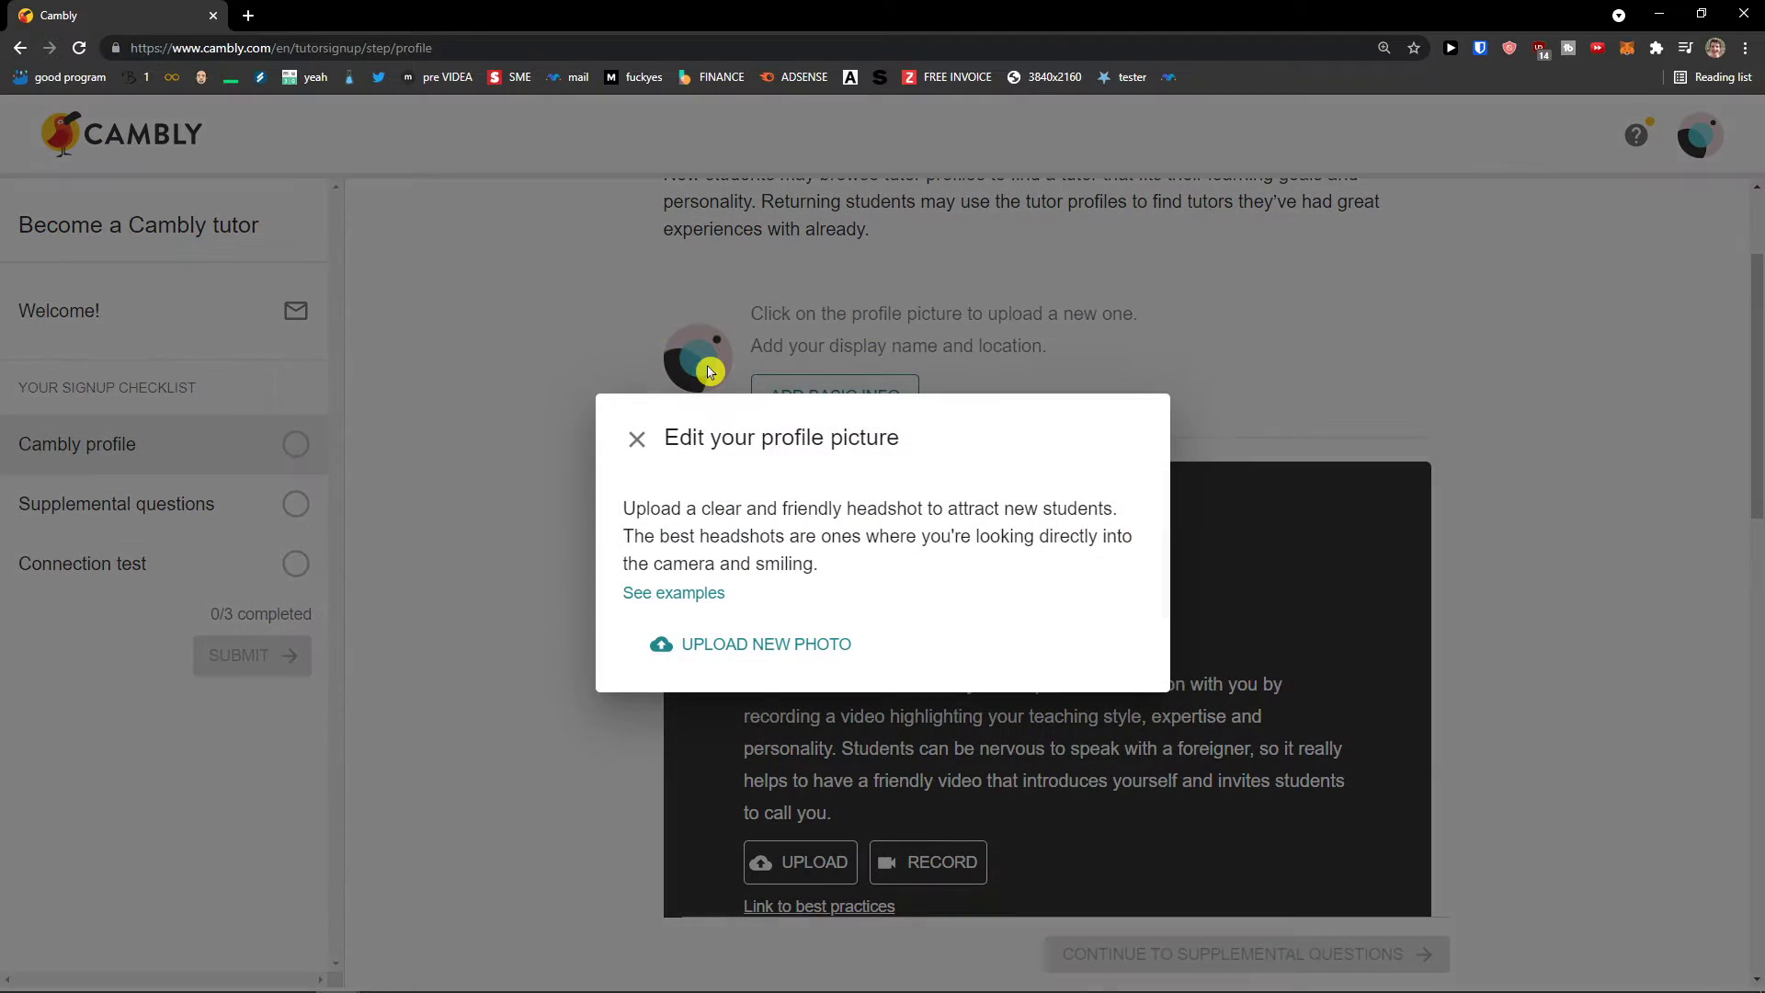
pyautogui.click(737, 646)
pyautogui.moveTo(855, 465); pyautogui.dragTo(888, 466)
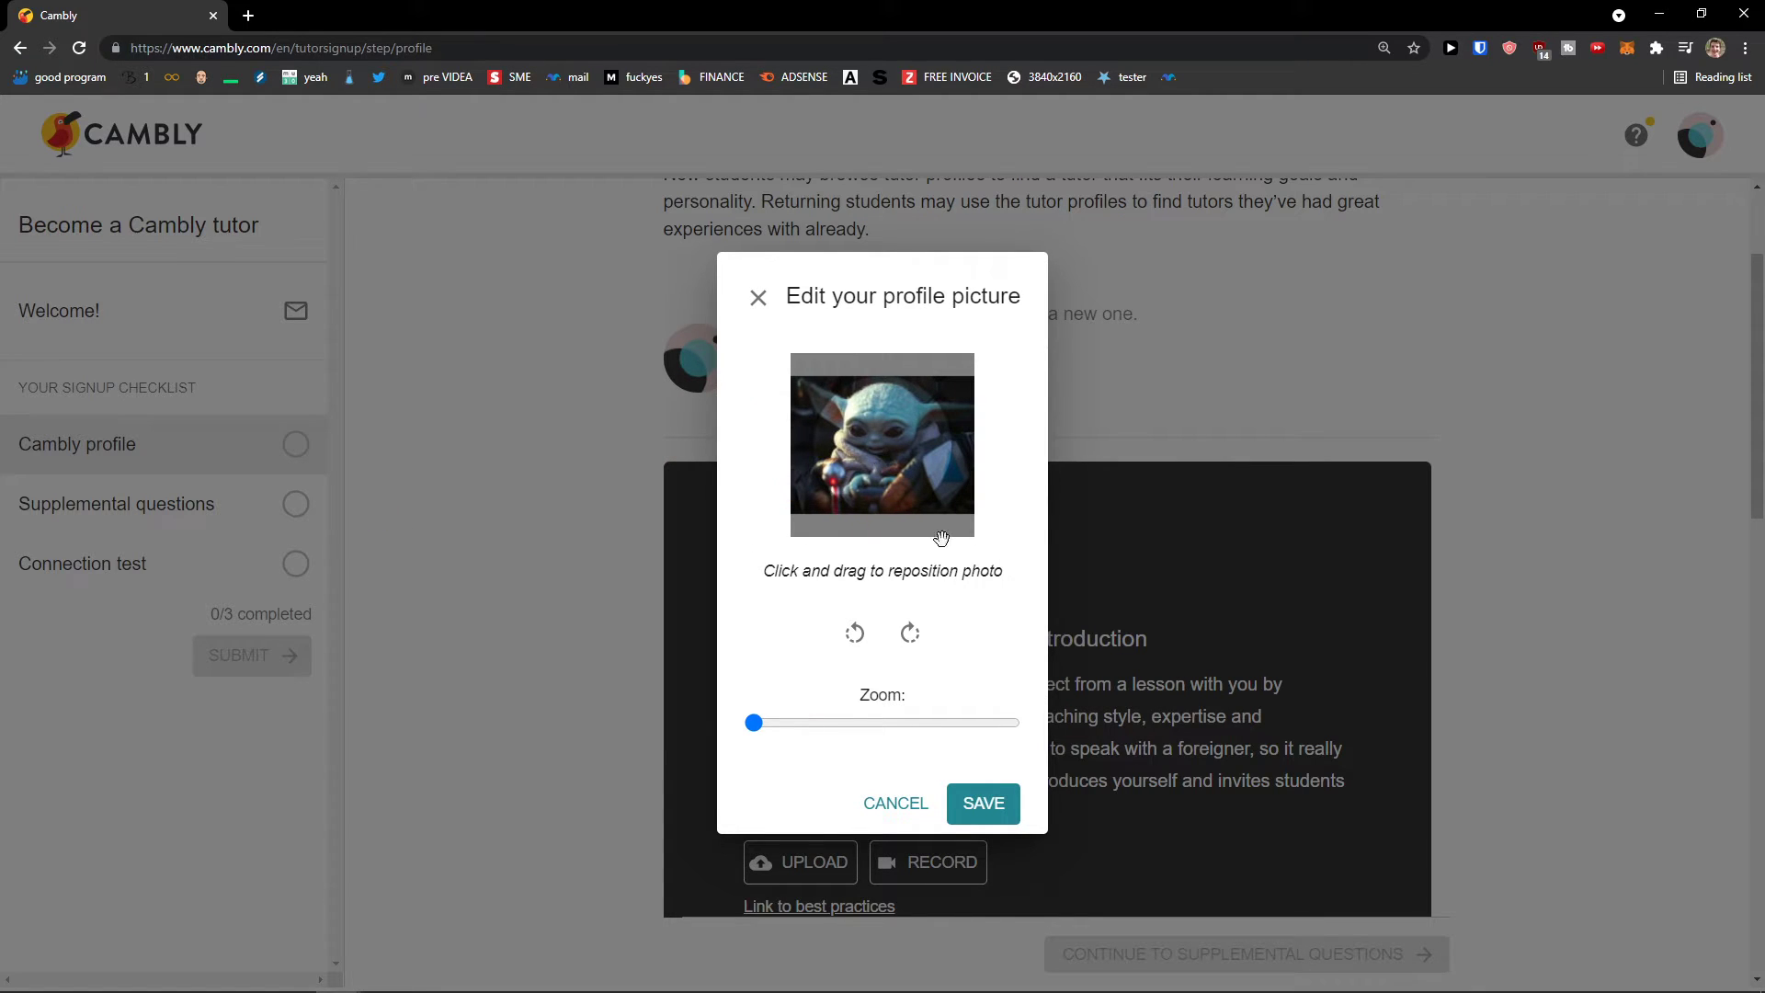
pyautogui.click(991, 805)
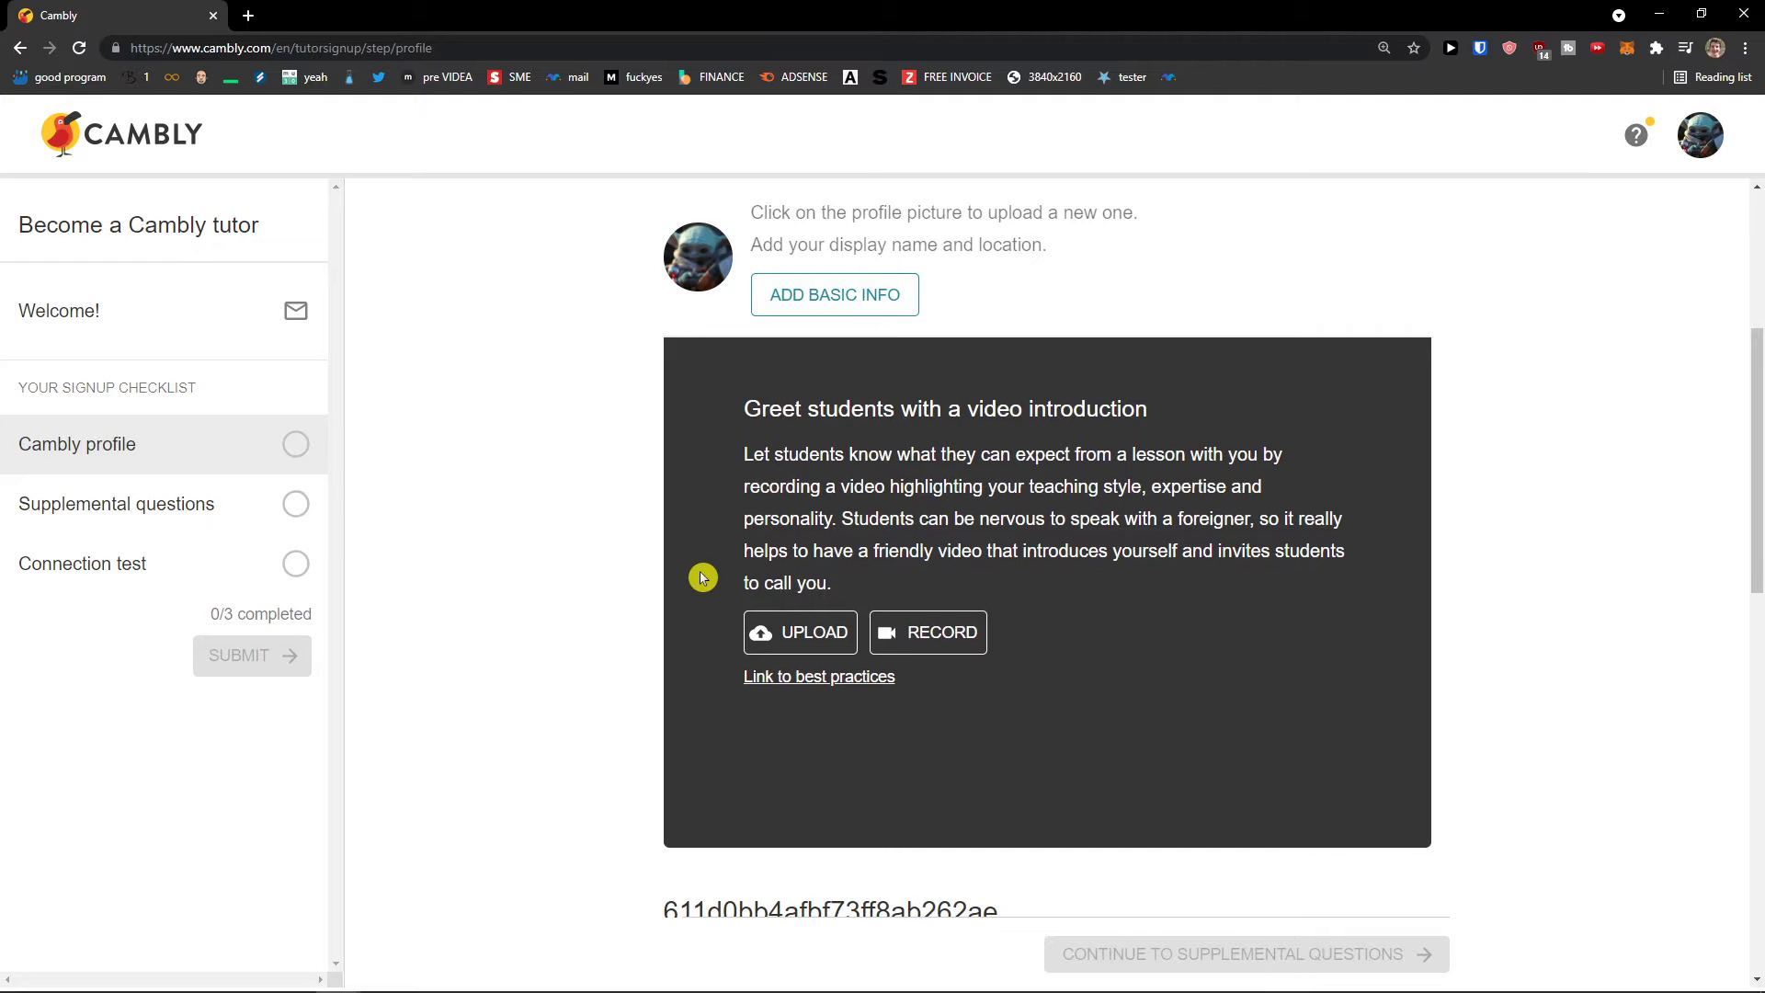
# Step: Zoom the page in with Ctrl+Plus and scroll down to the video introduction section
pyautogui.moveTo(767, 454); pyautogui.dragTo(868, 456)
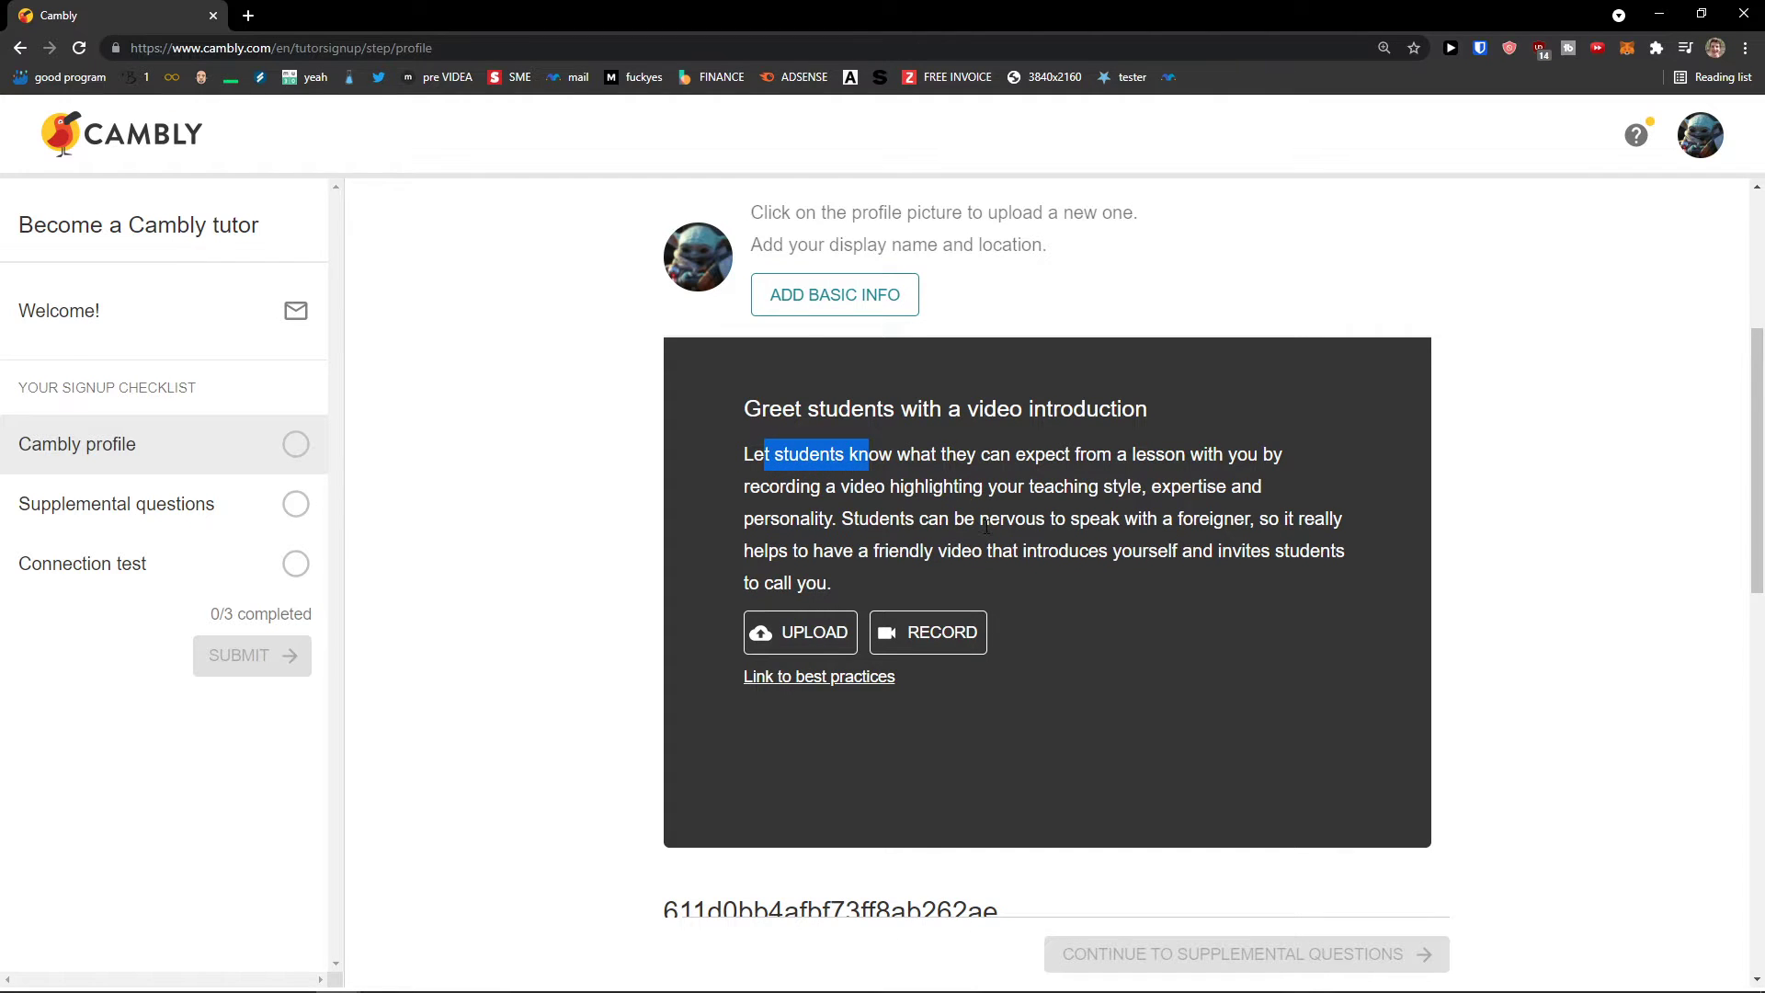
pyautogui.hotkey('ctrl', '+')
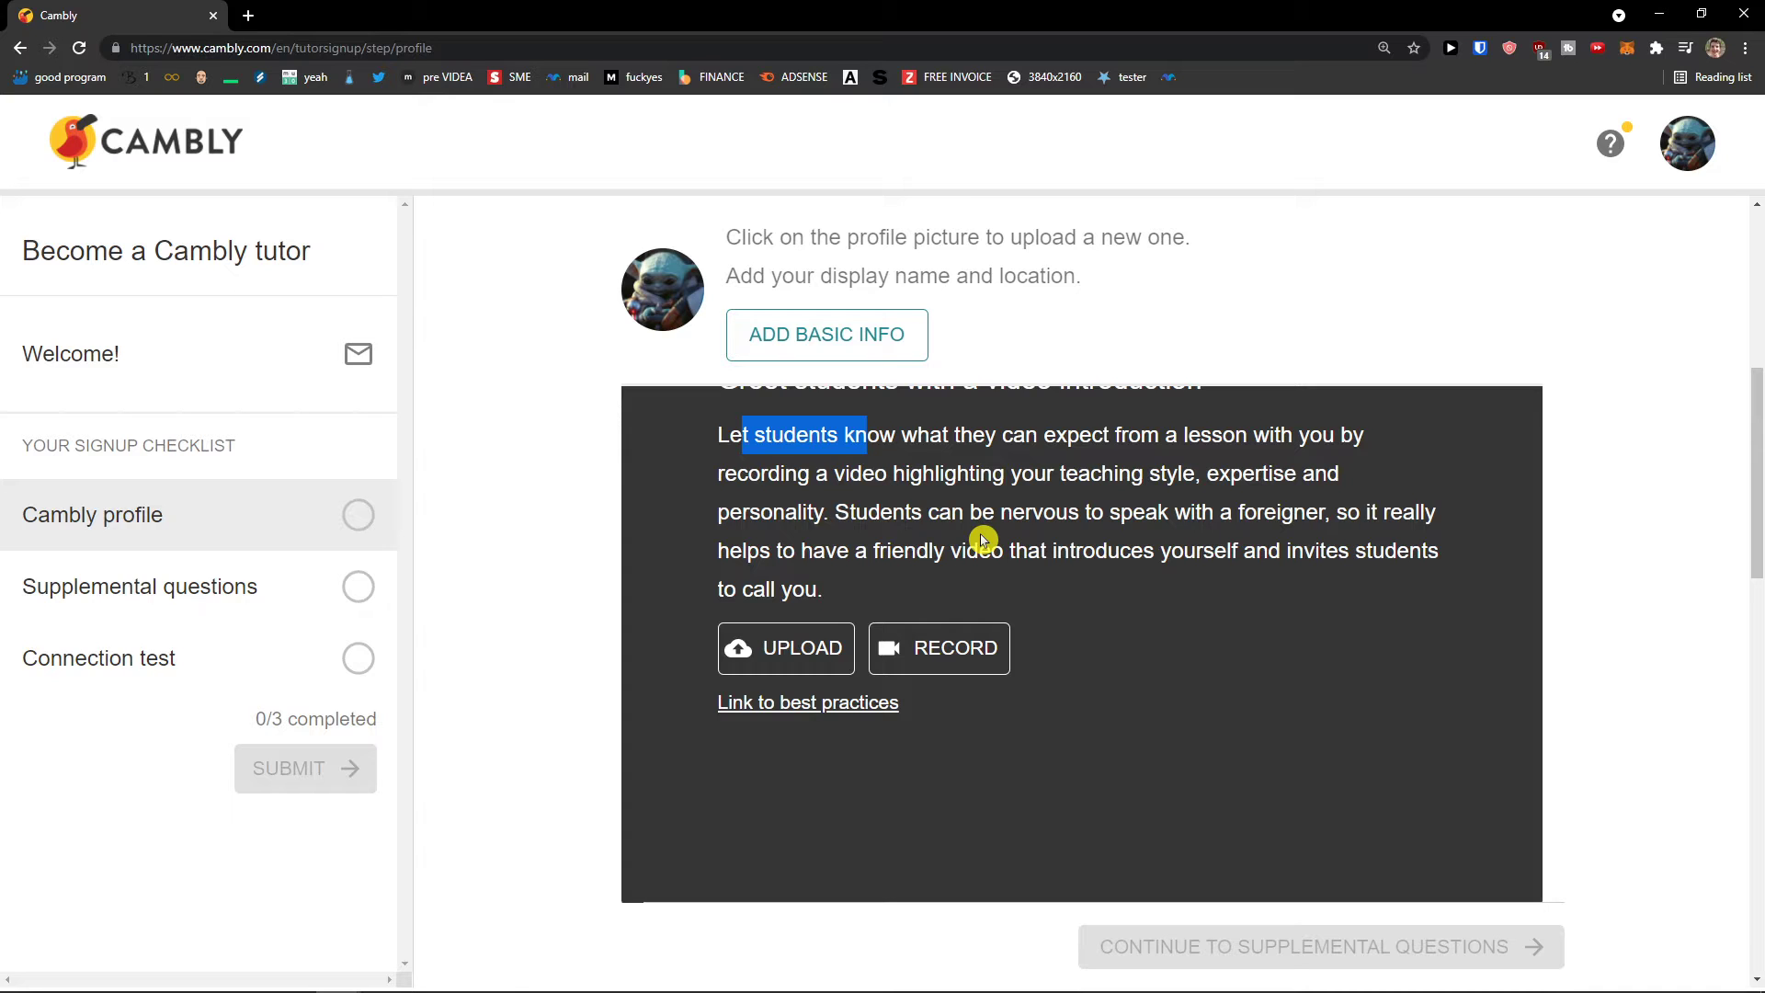
pyautogui.scroll(1, 984, 541)
pyautogui.scroll(-1, 888, 552)
pyautogui.scroll(1, 901, 651)
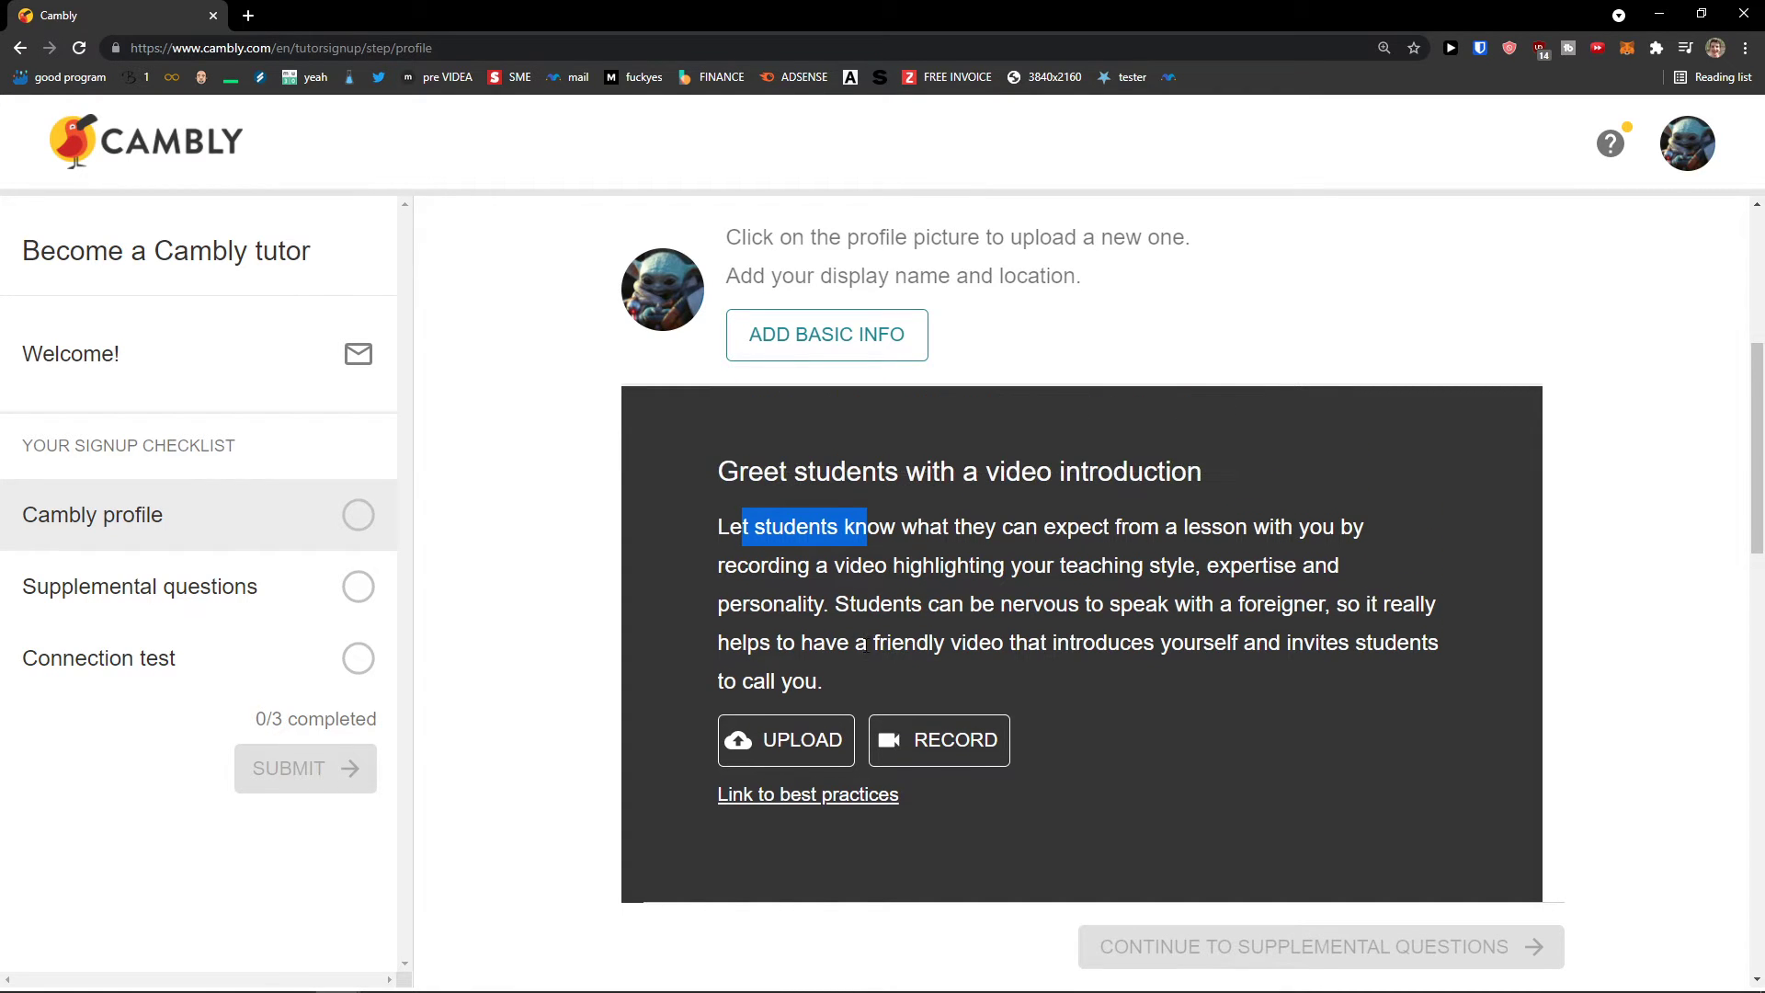
pyautogui.scroll(-1, 865, 644)
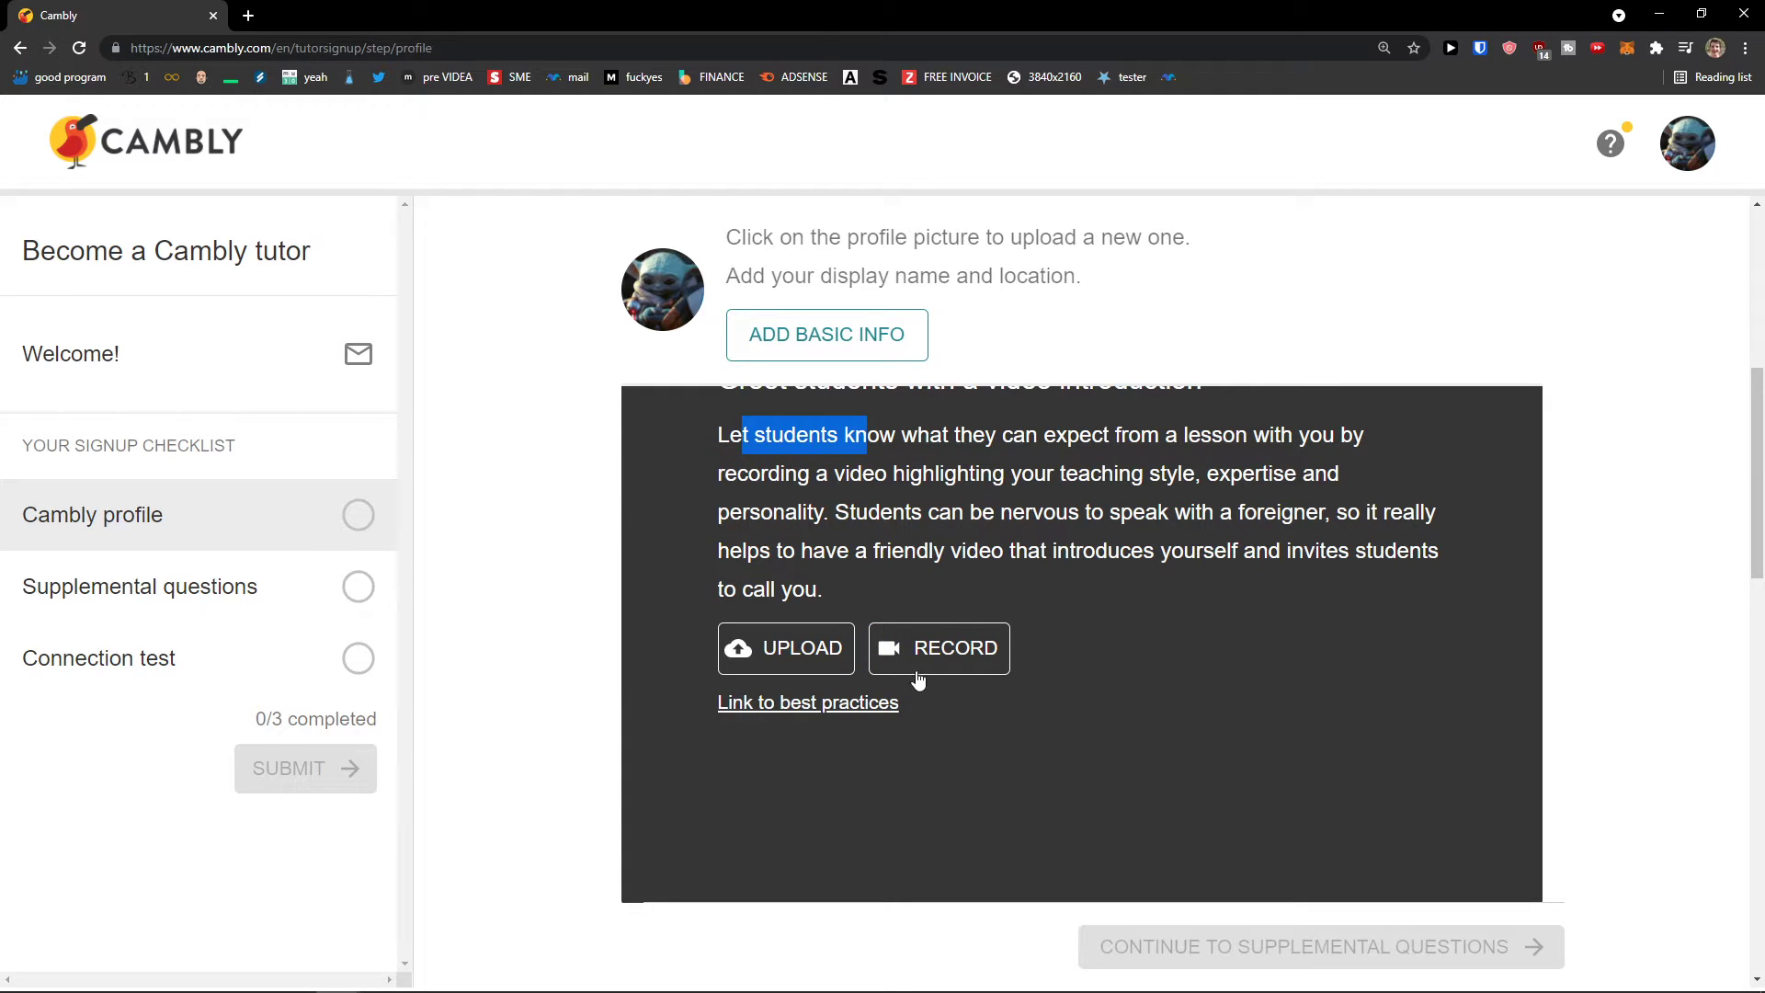
pyautogui.scroll(-3, 902, 681)
pyautogui.moveTo(623, 577); pyautogui.dragTo(1064, 617)
pyautogui.click(1065, 617)
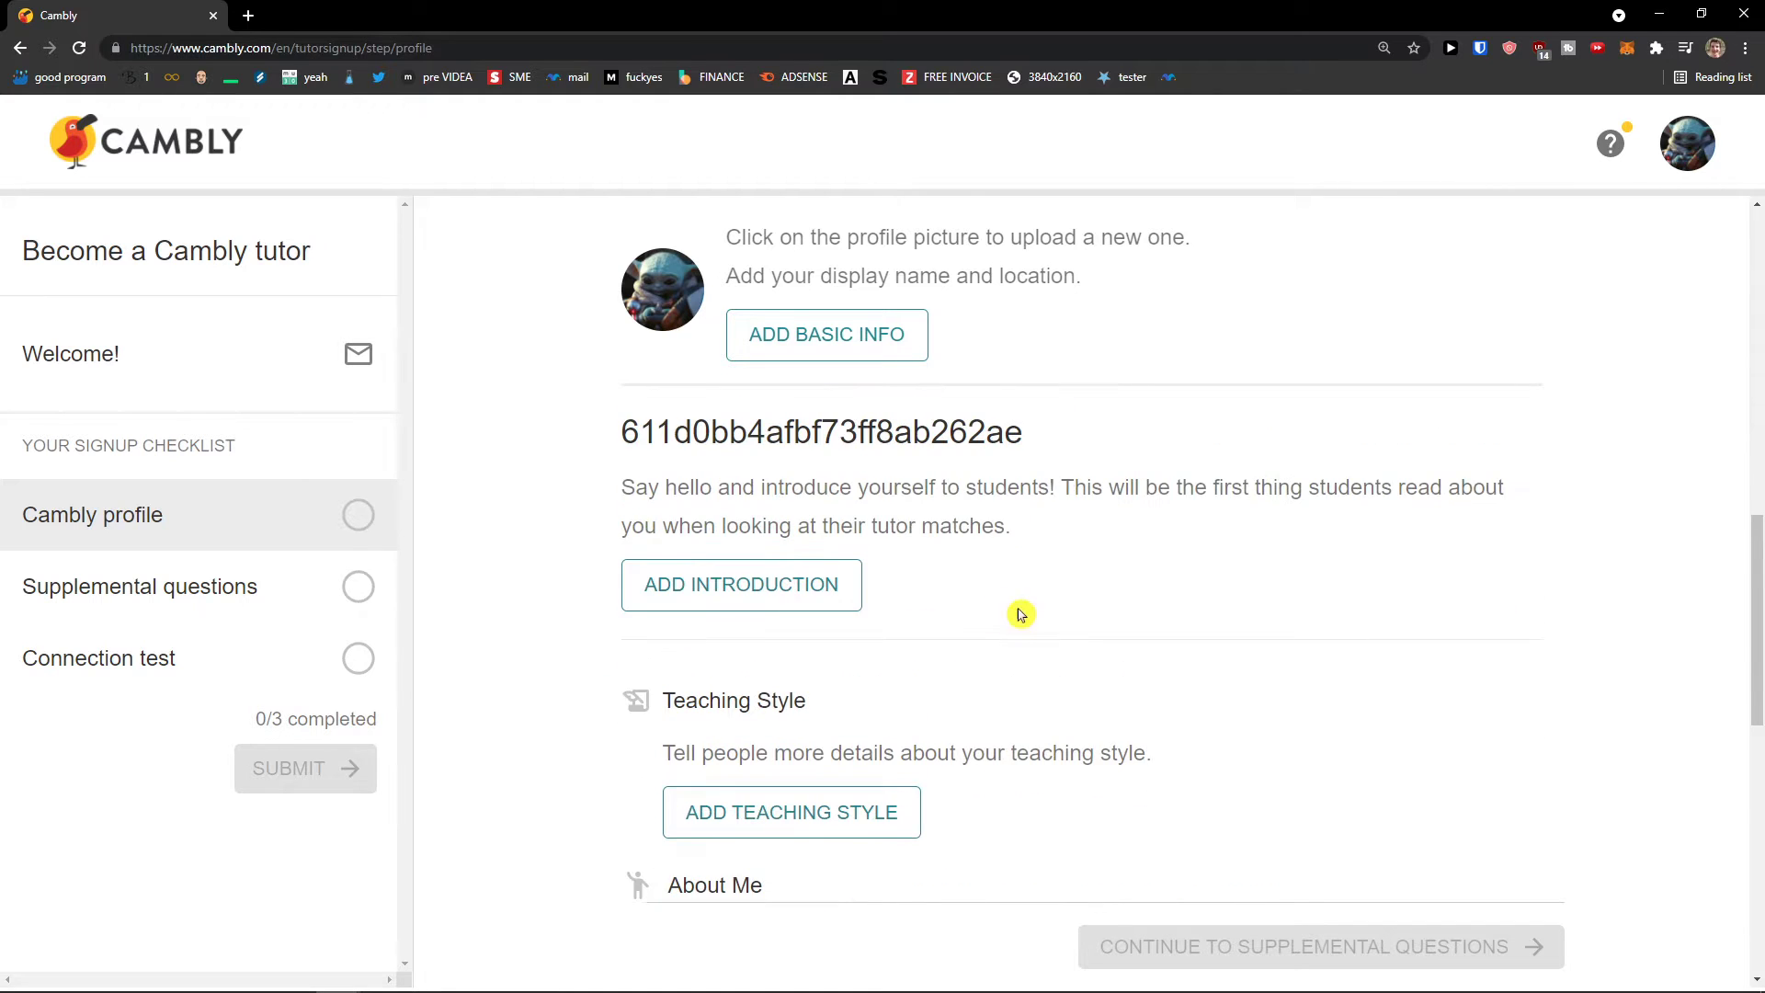
# Step: Open the introduction editor and close it without adding an introduction
pyautogui.click(798, 603)
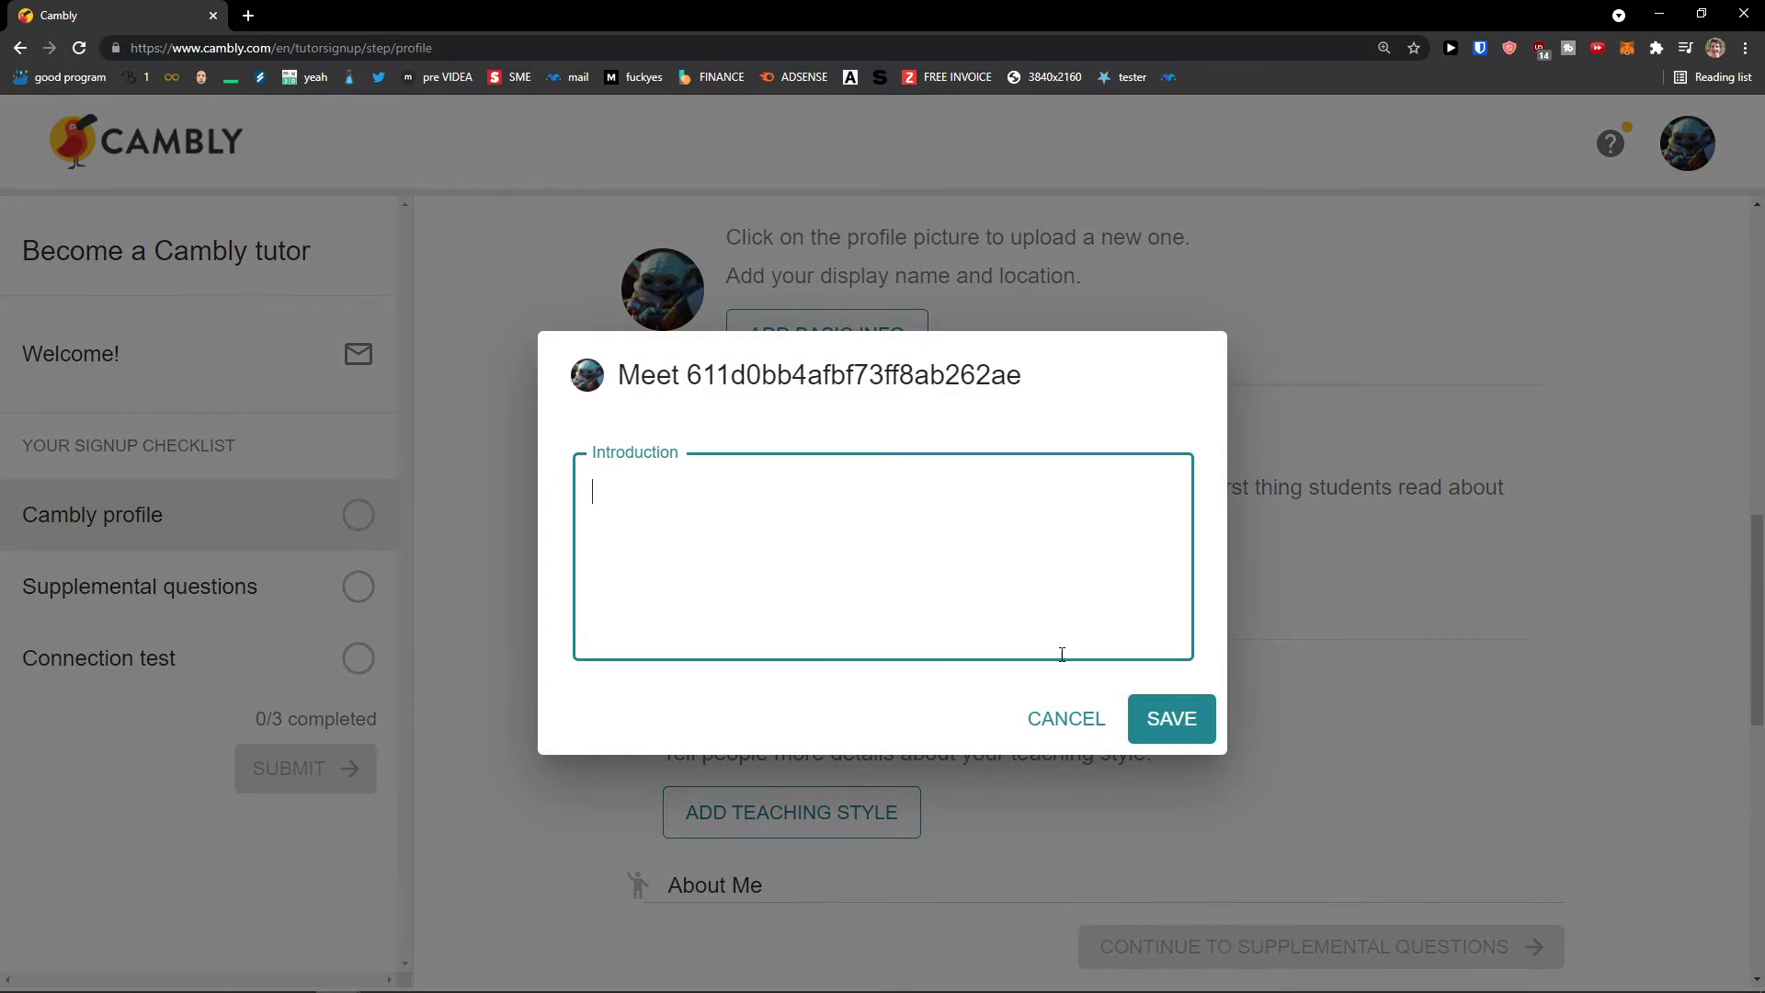
pyautogui.click(1065, 728)
pyautogui.scroll(-1, 1069, 648)
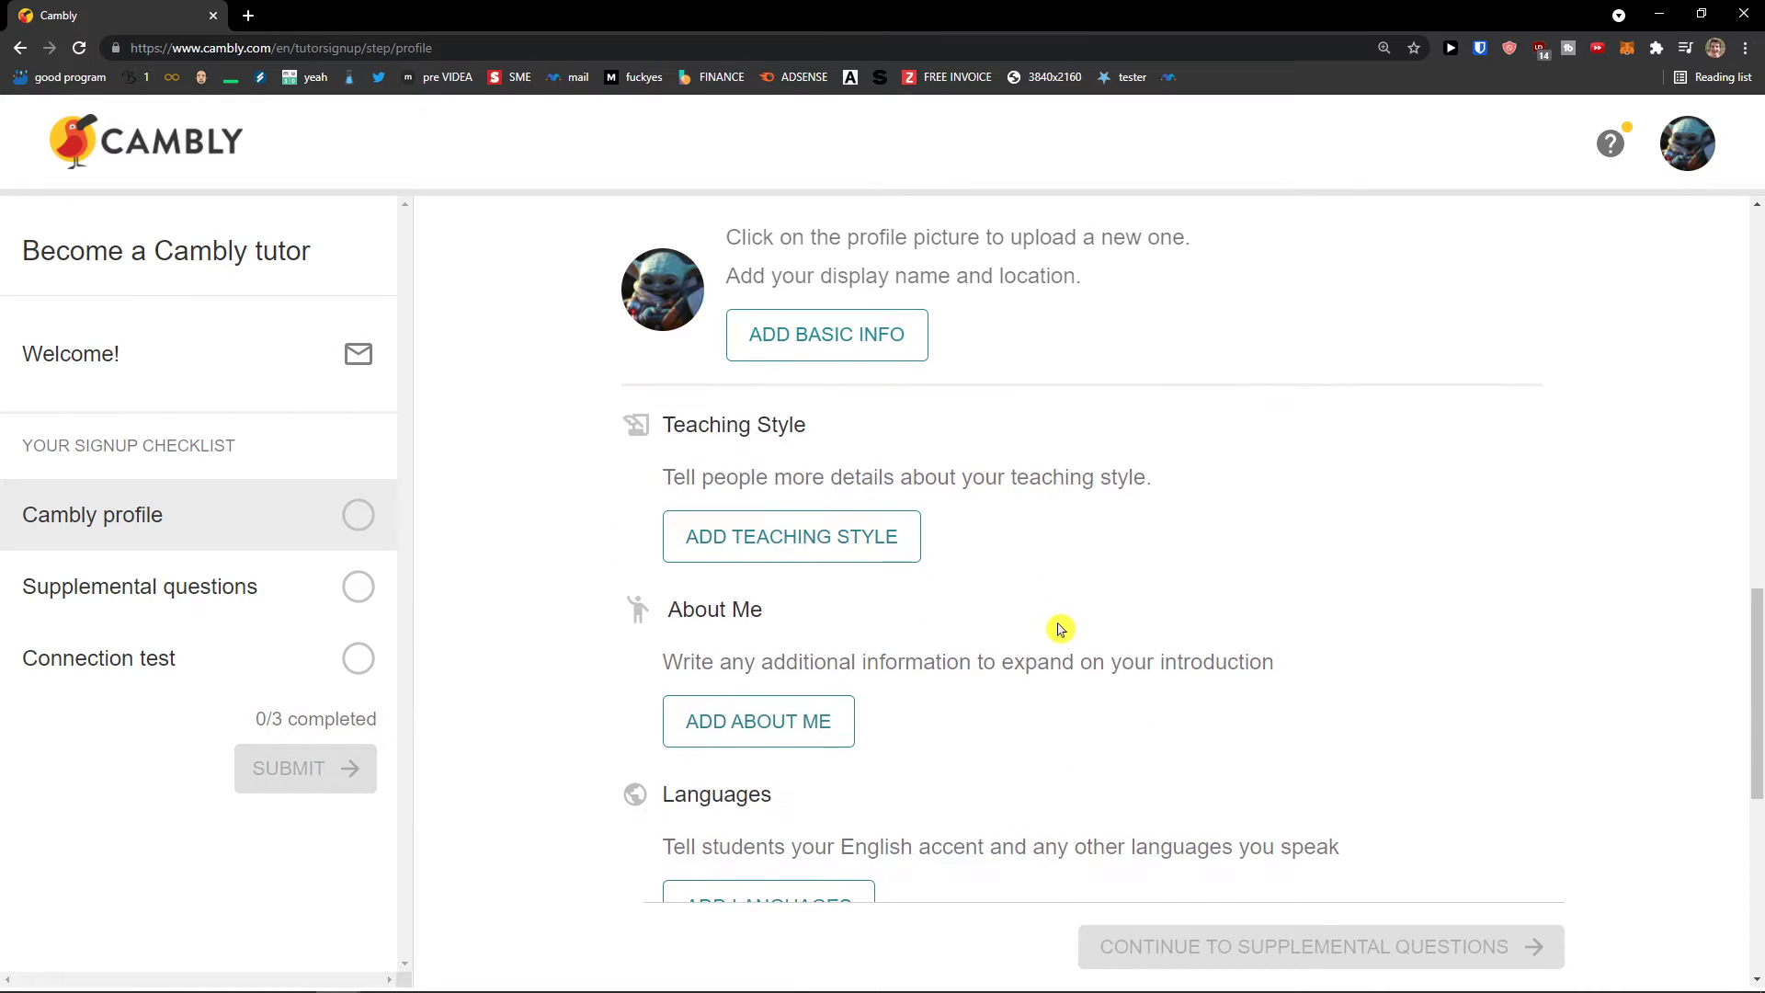
# Step: Enter 'Kung Fu Method of English' as the teaching style and save it
pyautogui.click(850, 561)
pyautogui.write('Ku')
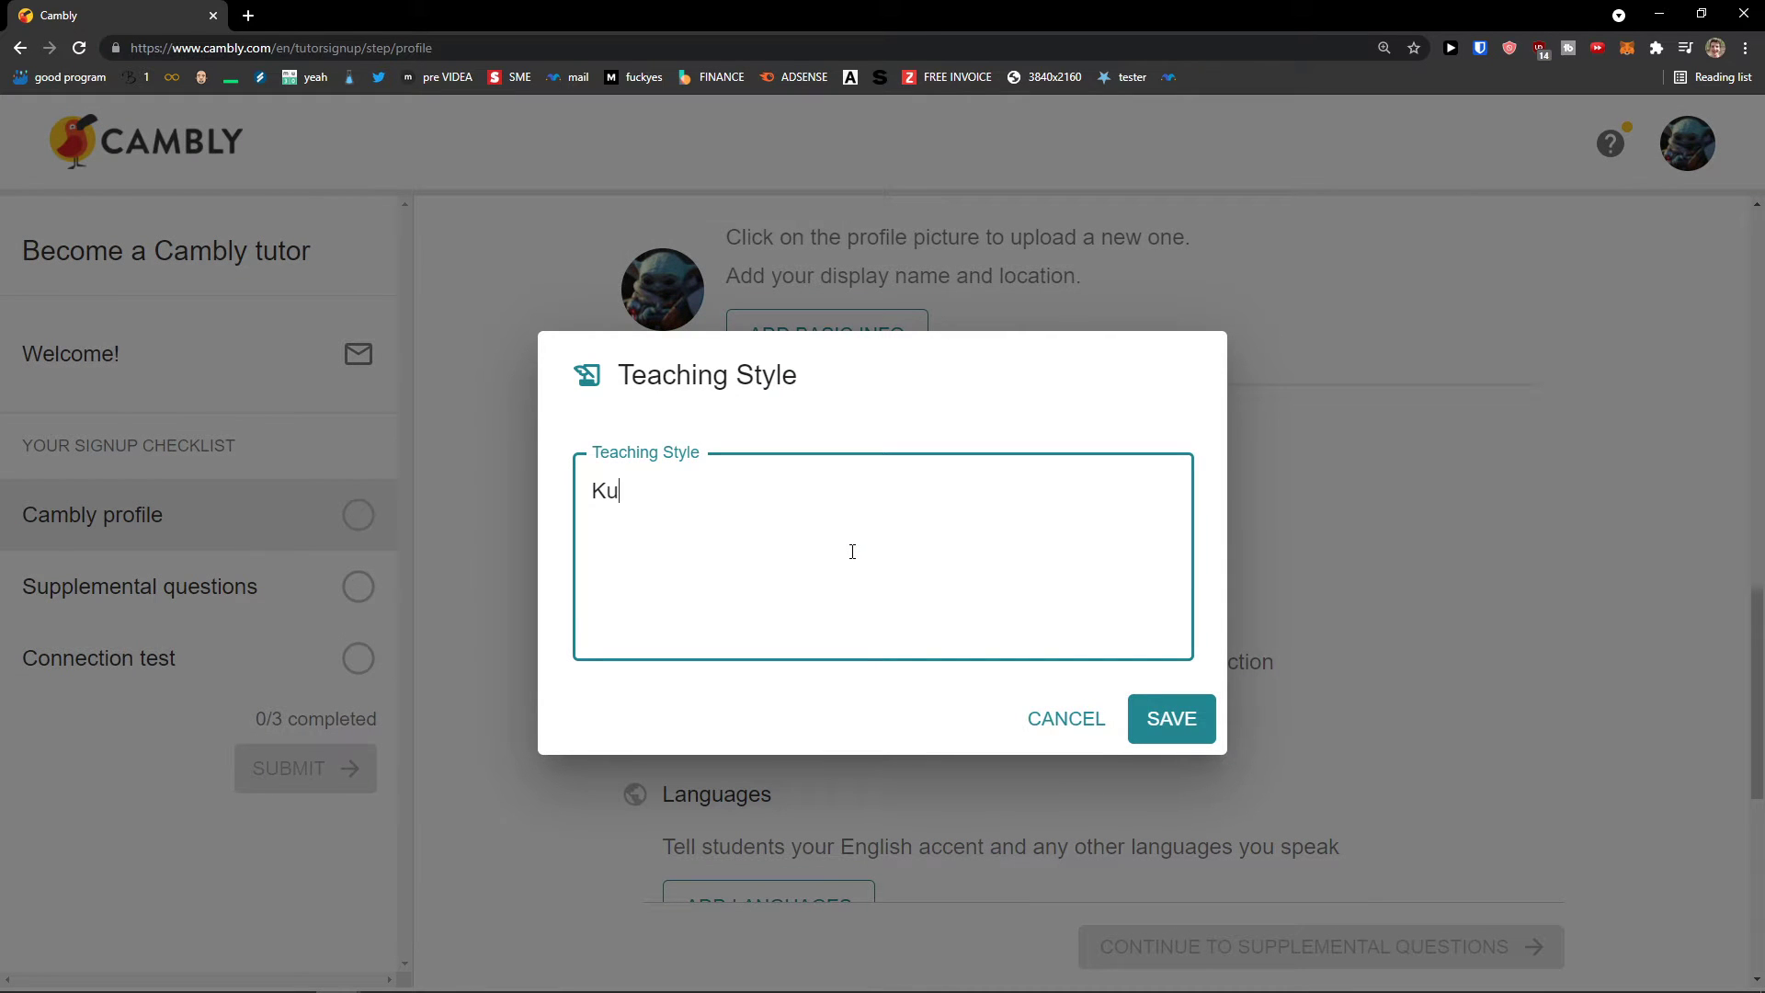
pyautogui.write('ng Fu Method of N')
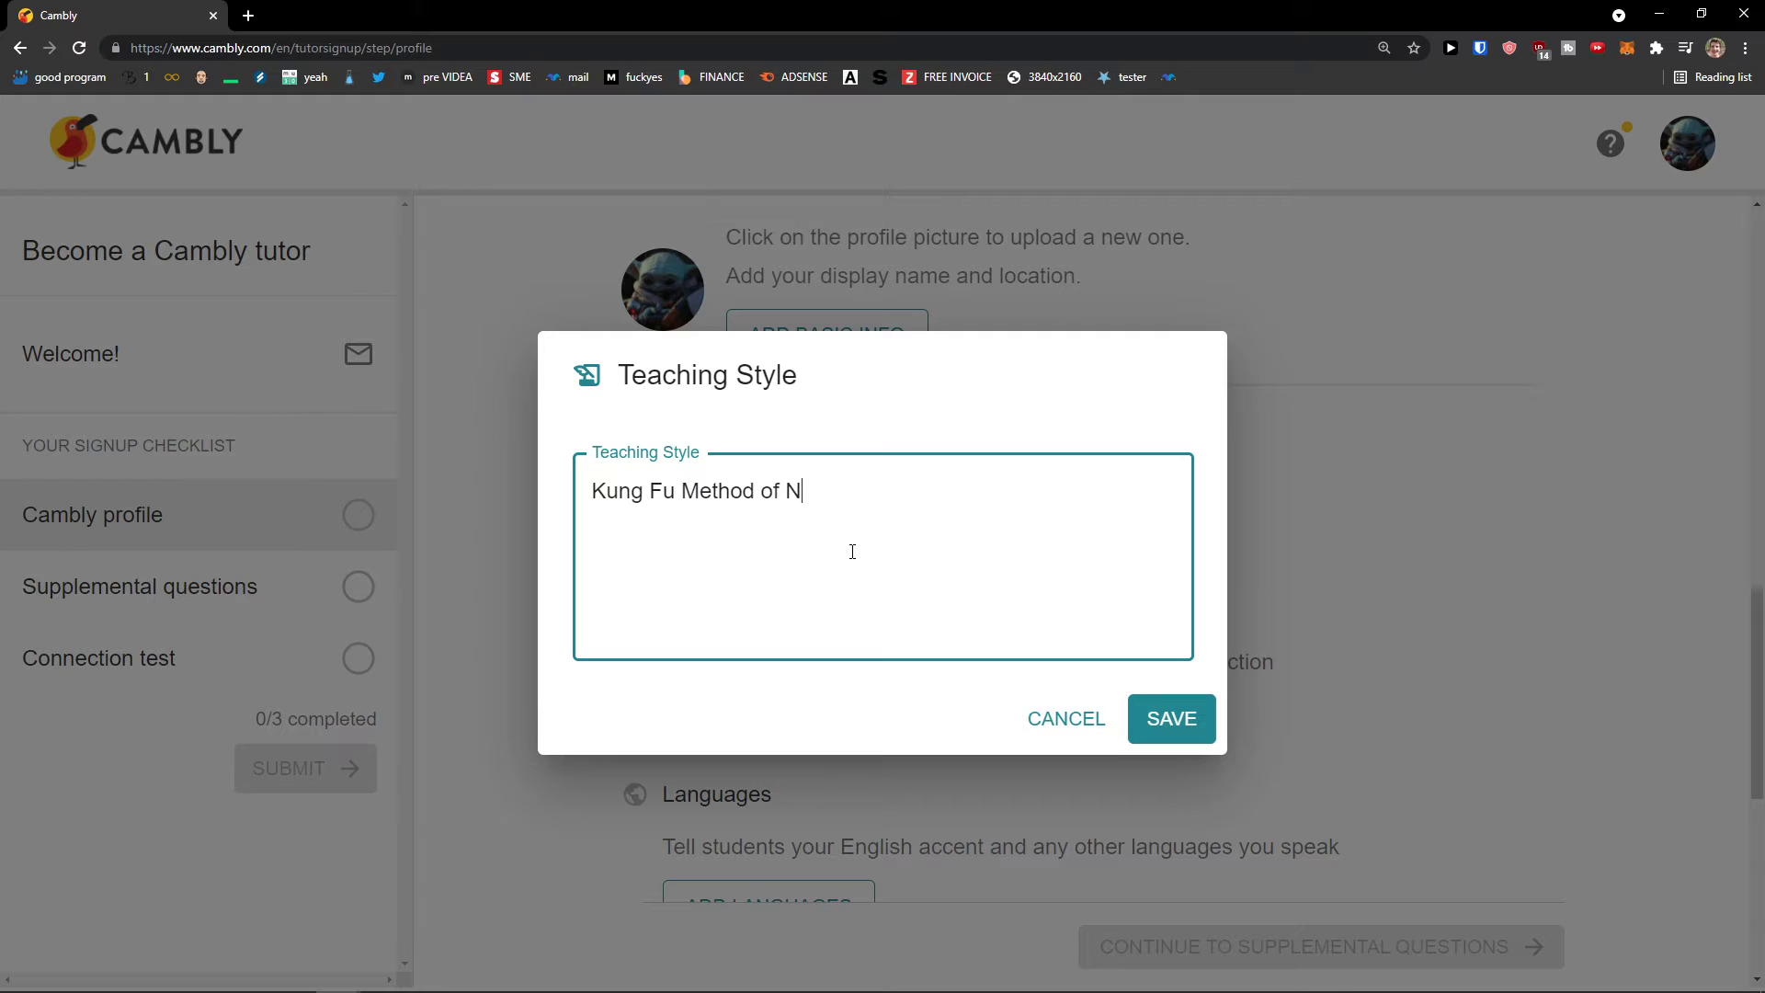
pyautogui.press('BackSpace')
pyautogui.write('English')
pyautogui.click(1171, 718)
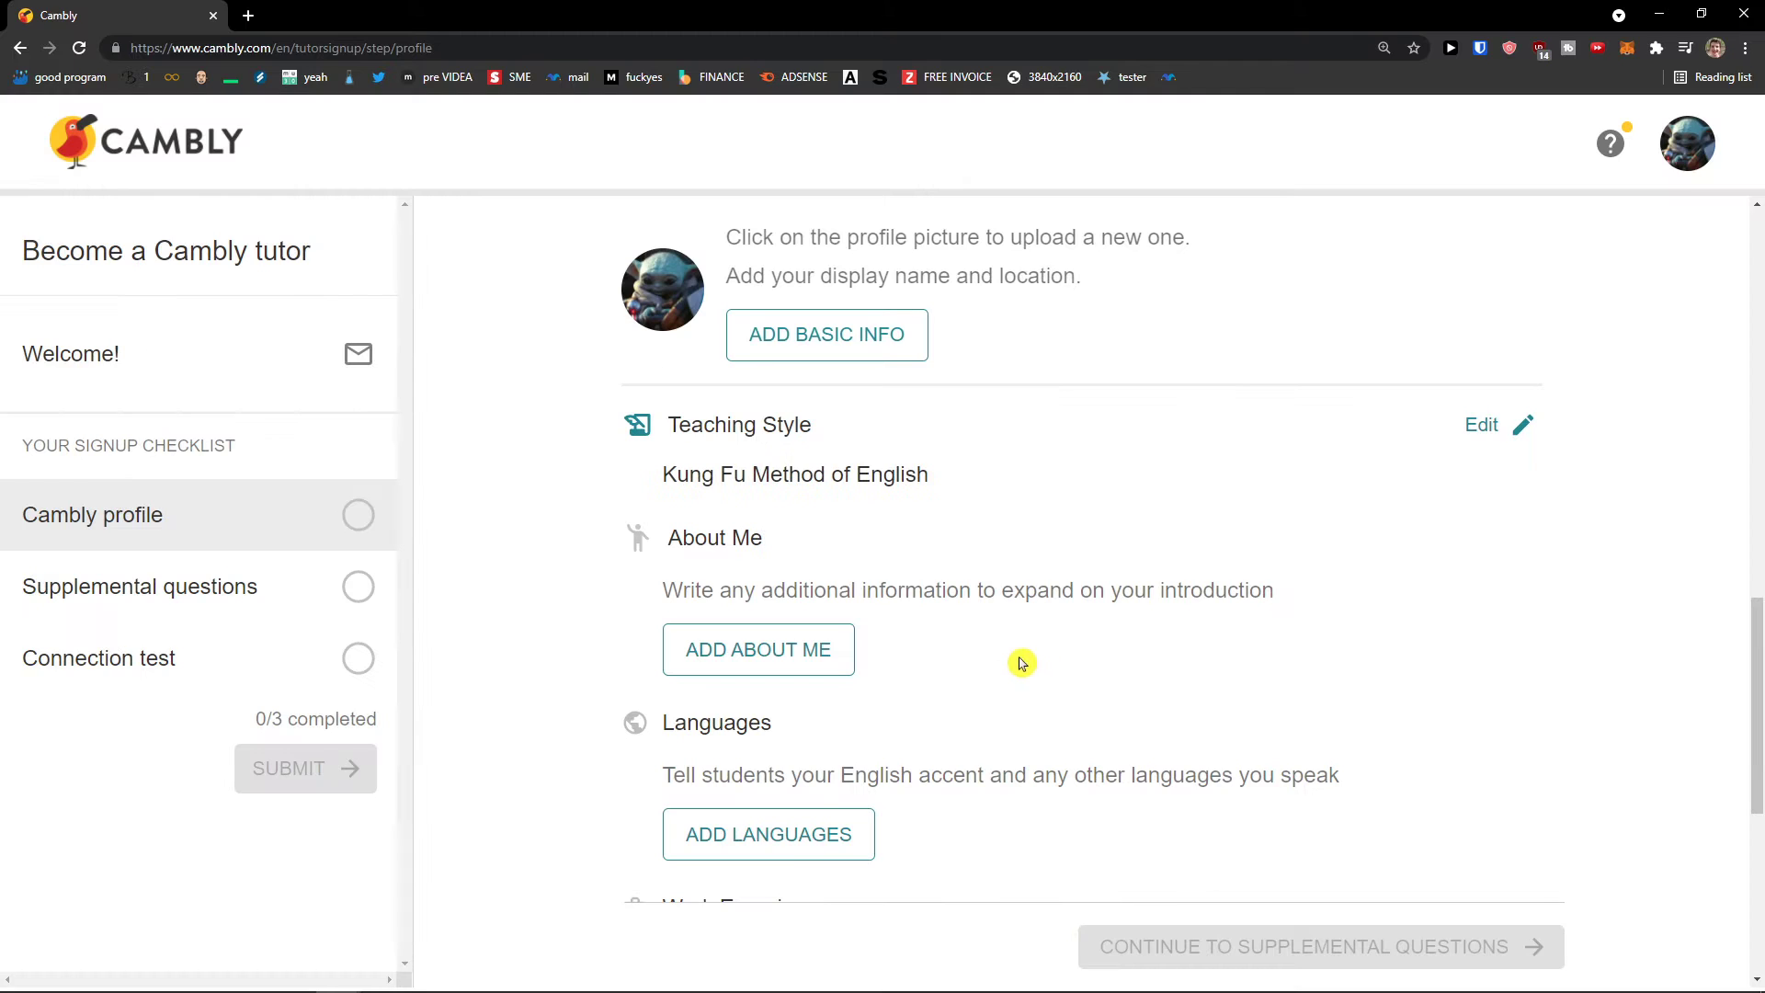
pyautogui.moveTo(814, 476); pyautogui.dragTo(667, 478)
# Step: Write the About me text 'I was born In Star Wars World, I was learning how to become a Jedi…' and save it
pyautogui.click(667, 478)
pyautogui.scroll(-1, 786, 589)
pyautogui.click(768, 568)
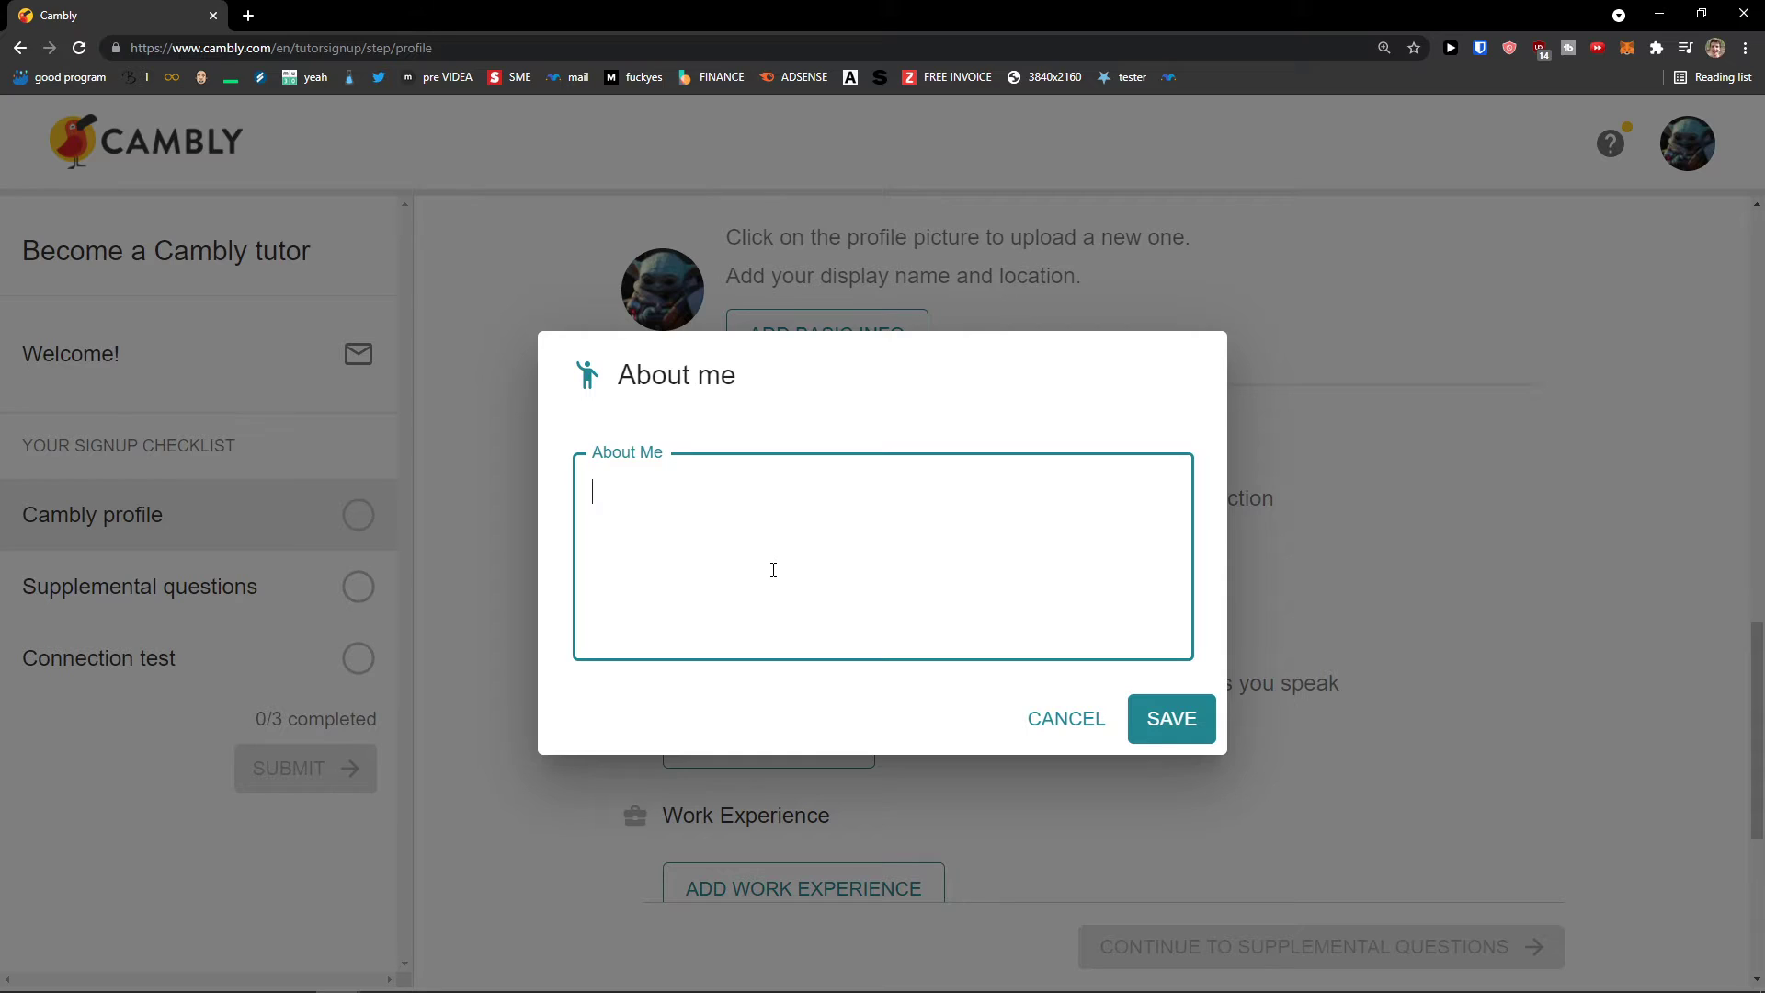
pyautogui.write('I we')
pyautogui.press('BackSpace')
pyautogui.write('as born In Star Wars World,')
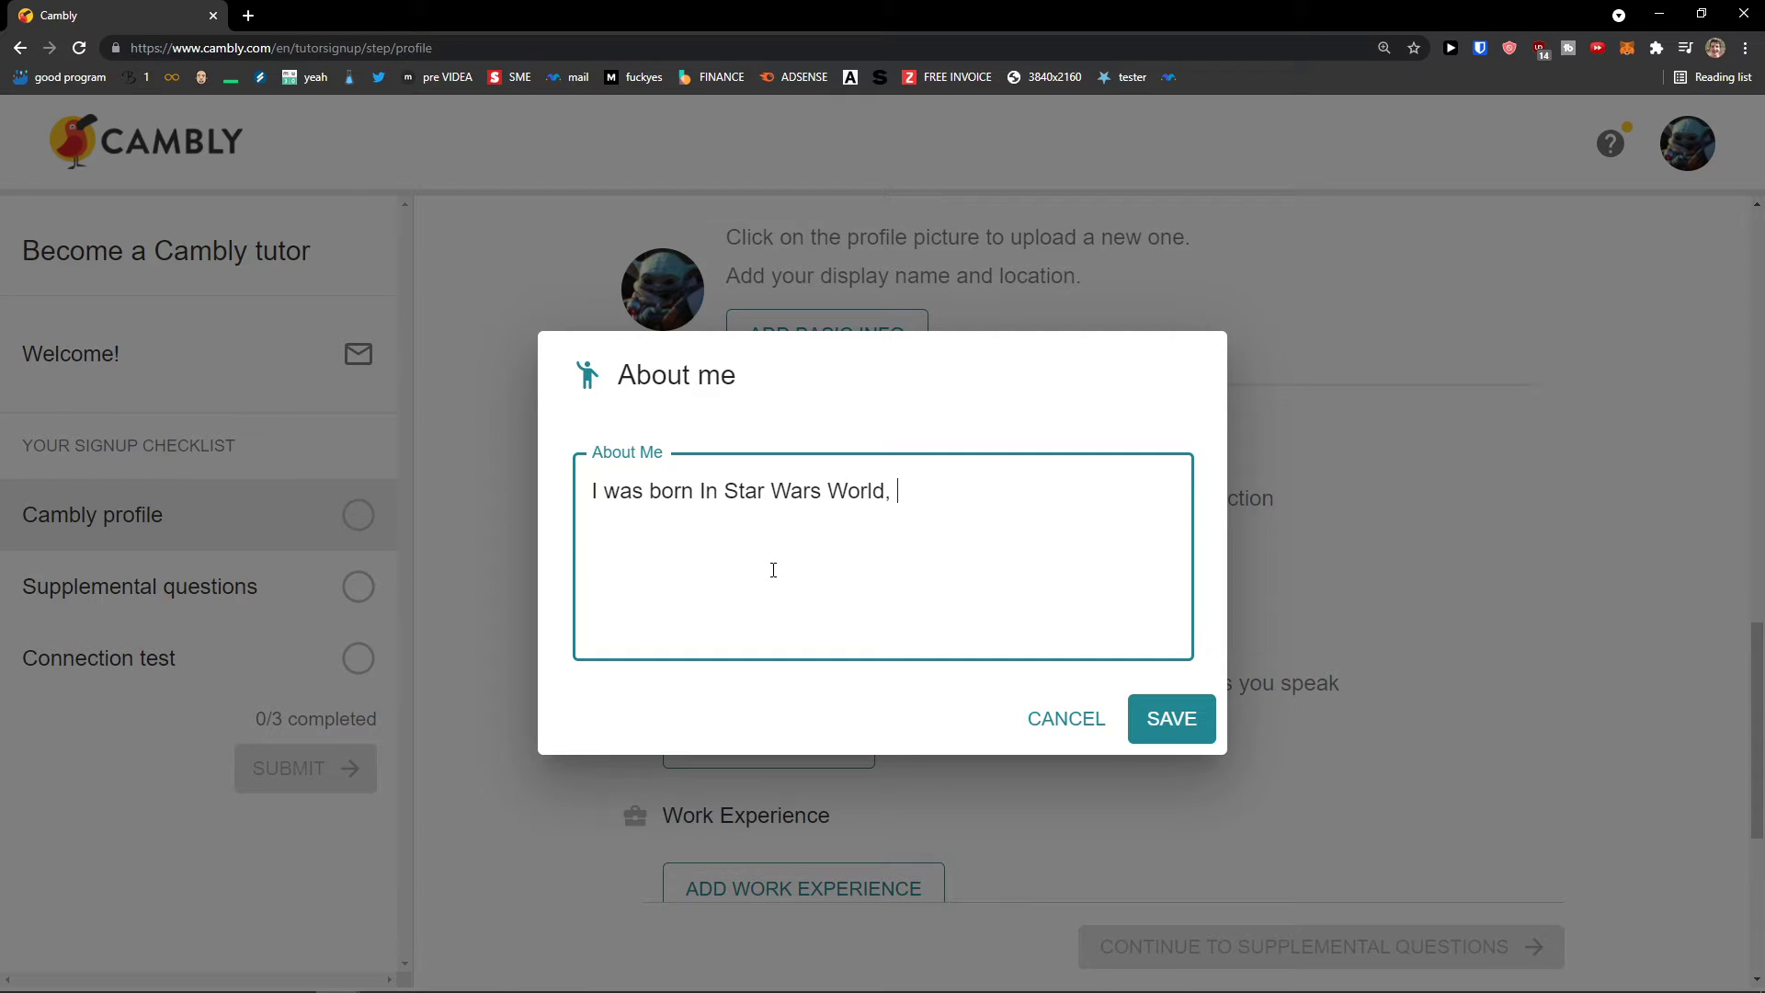
pyautogui.write(' I was learning how to become a Jedi when I was 5')
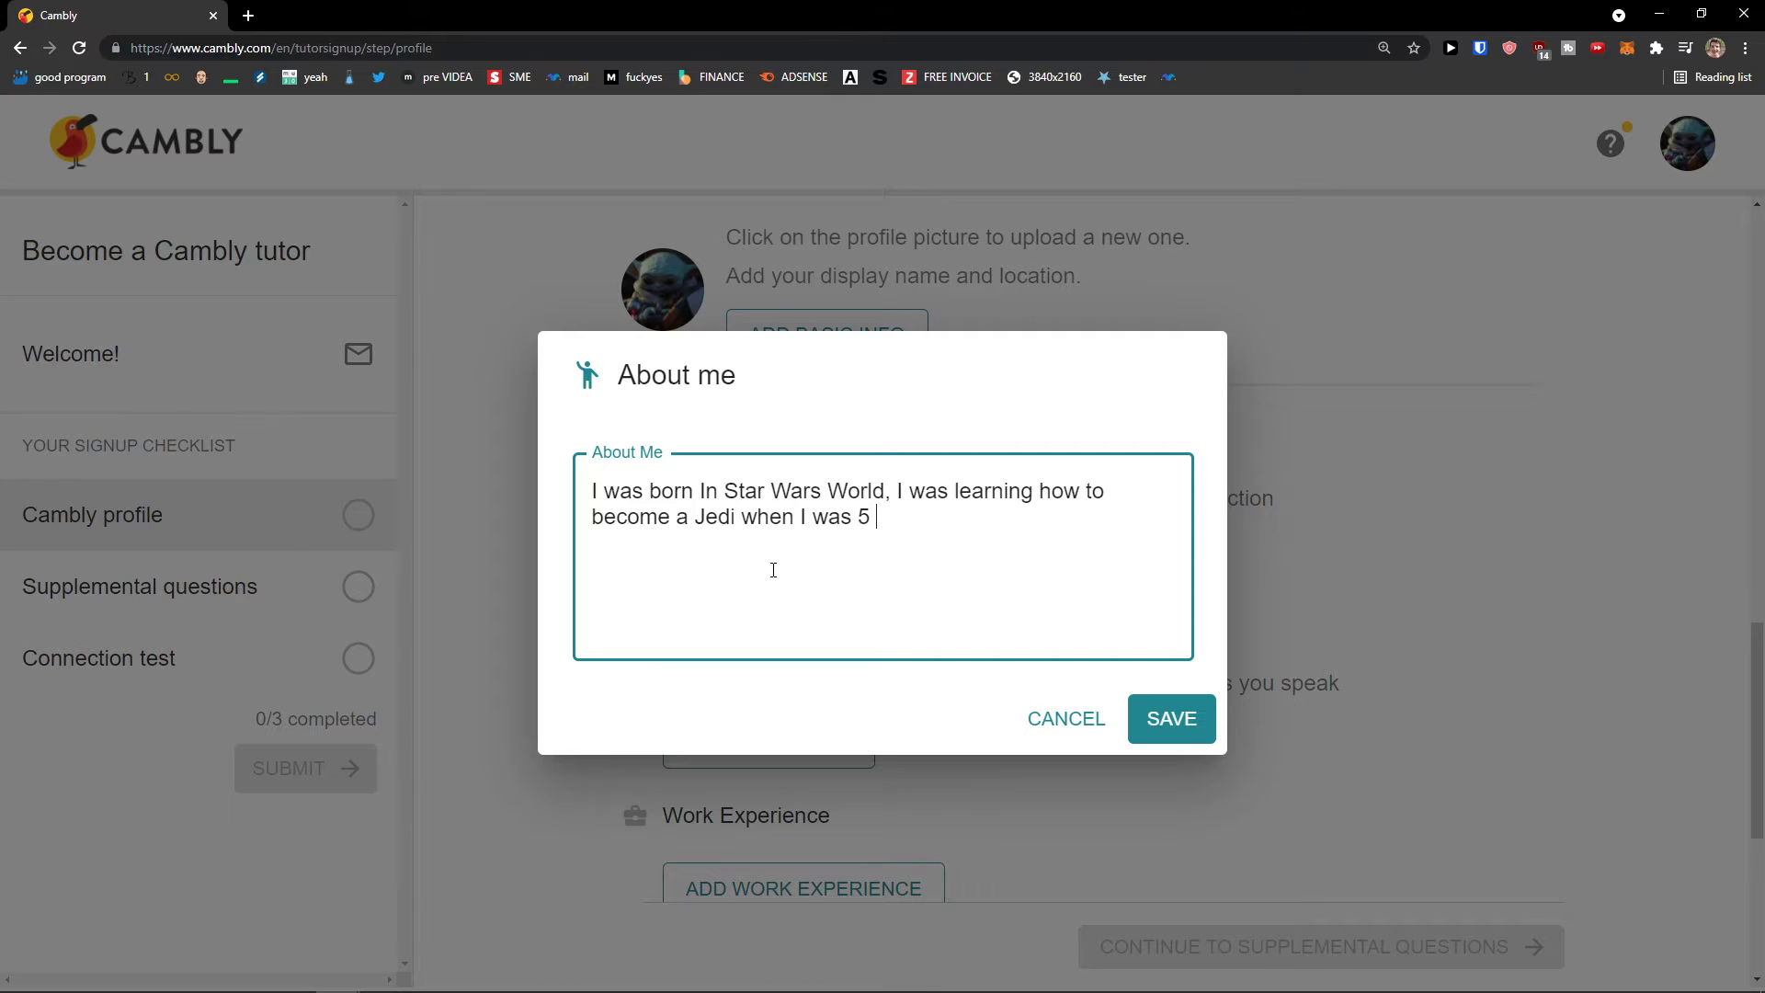
pyautogui.click(1181, 717)
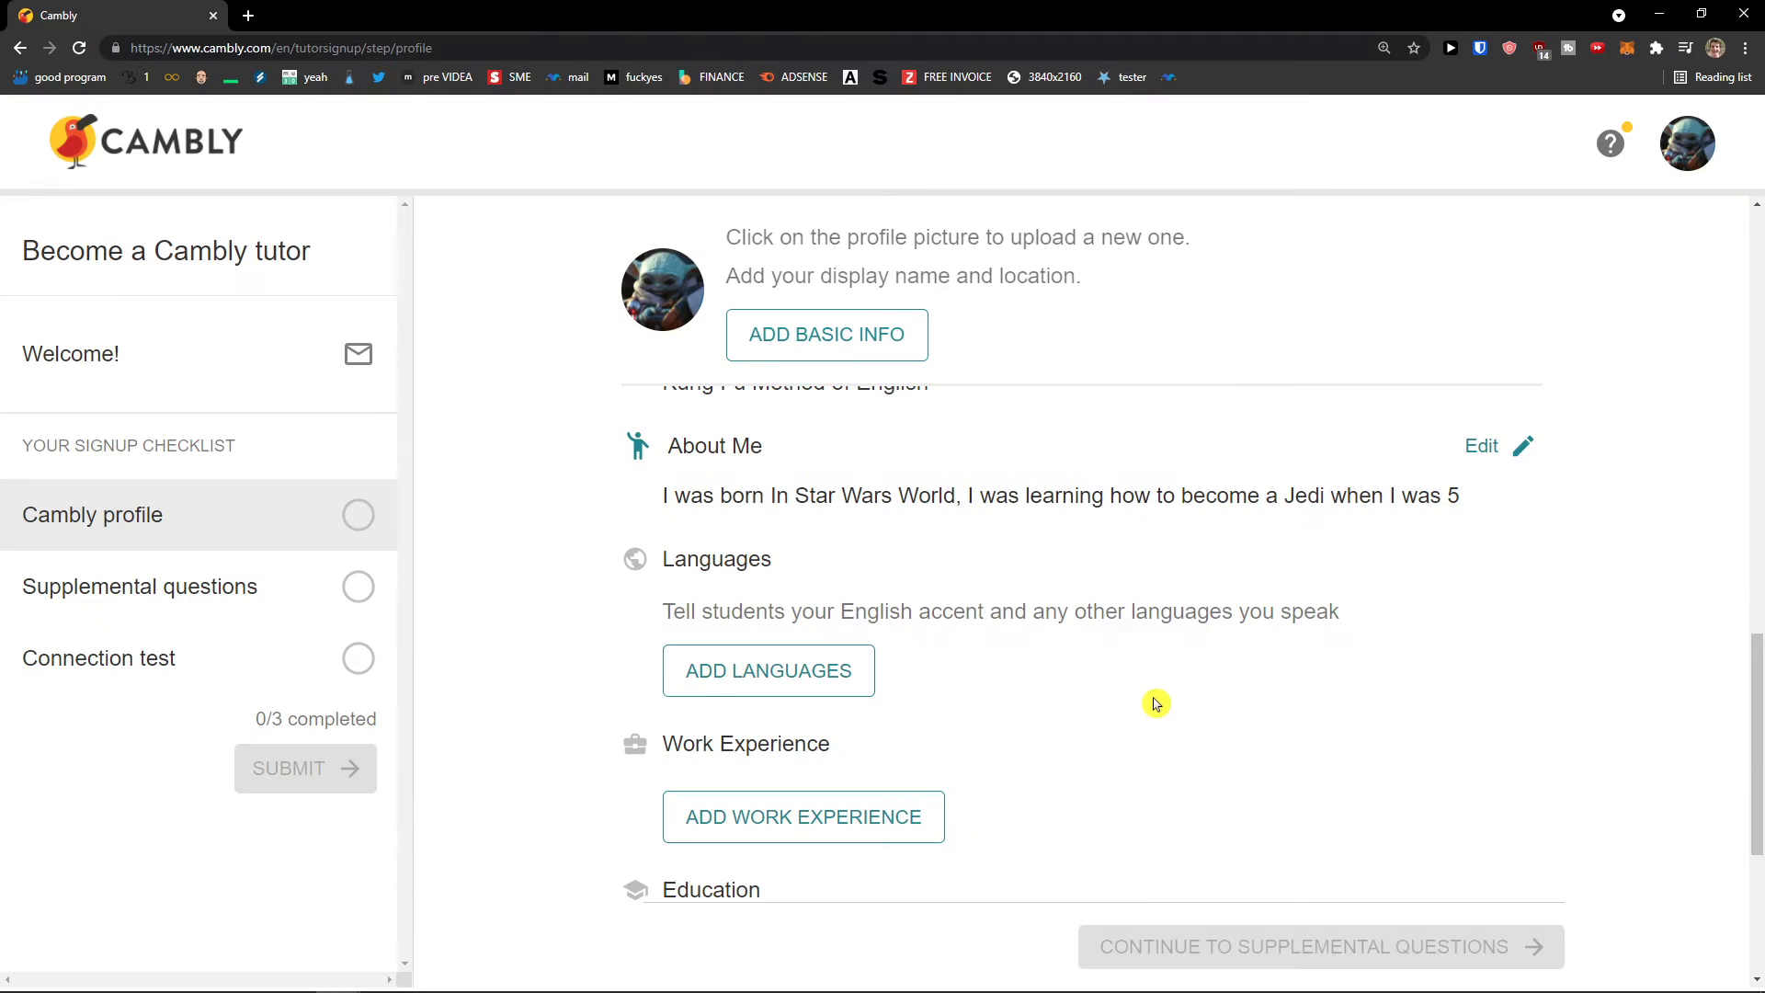
pyautogui.scroll(-1, 1140, 694)
# Step: Add English as a native language with the USA dialect and save it
pyautogui.scroll(-1, 919, 570)
pyautogui.click(835, 503)
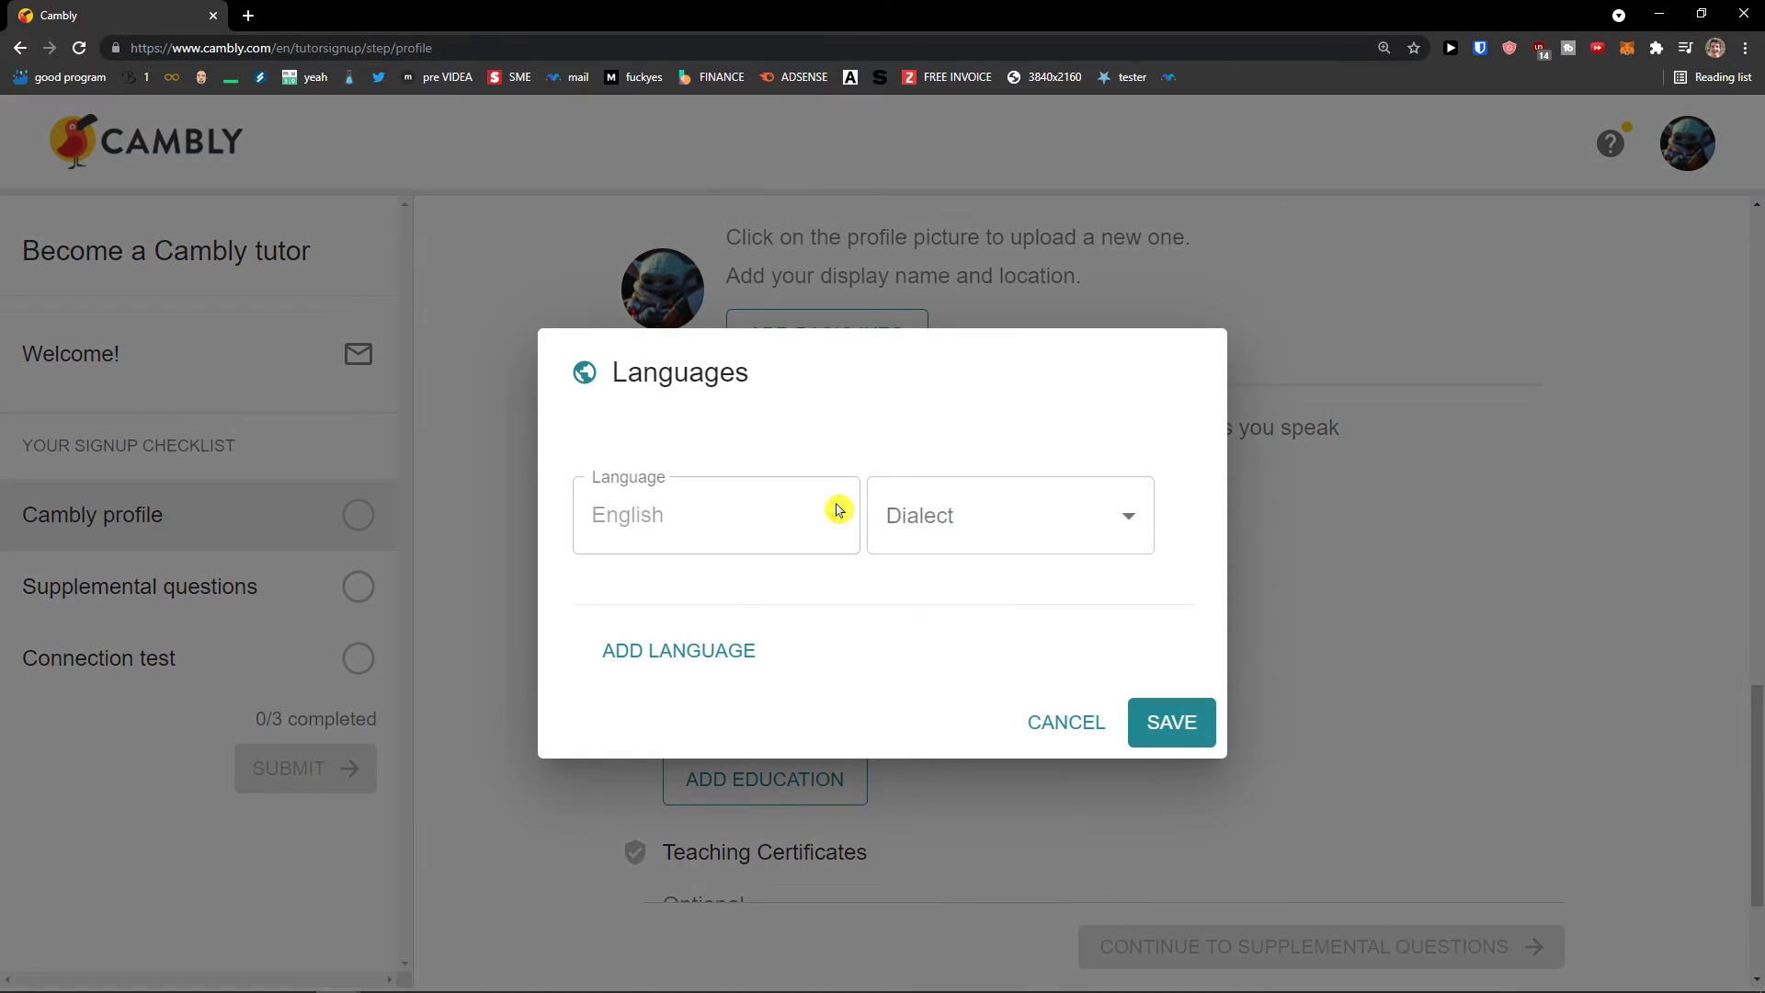
pyautogui.click(938, 524)
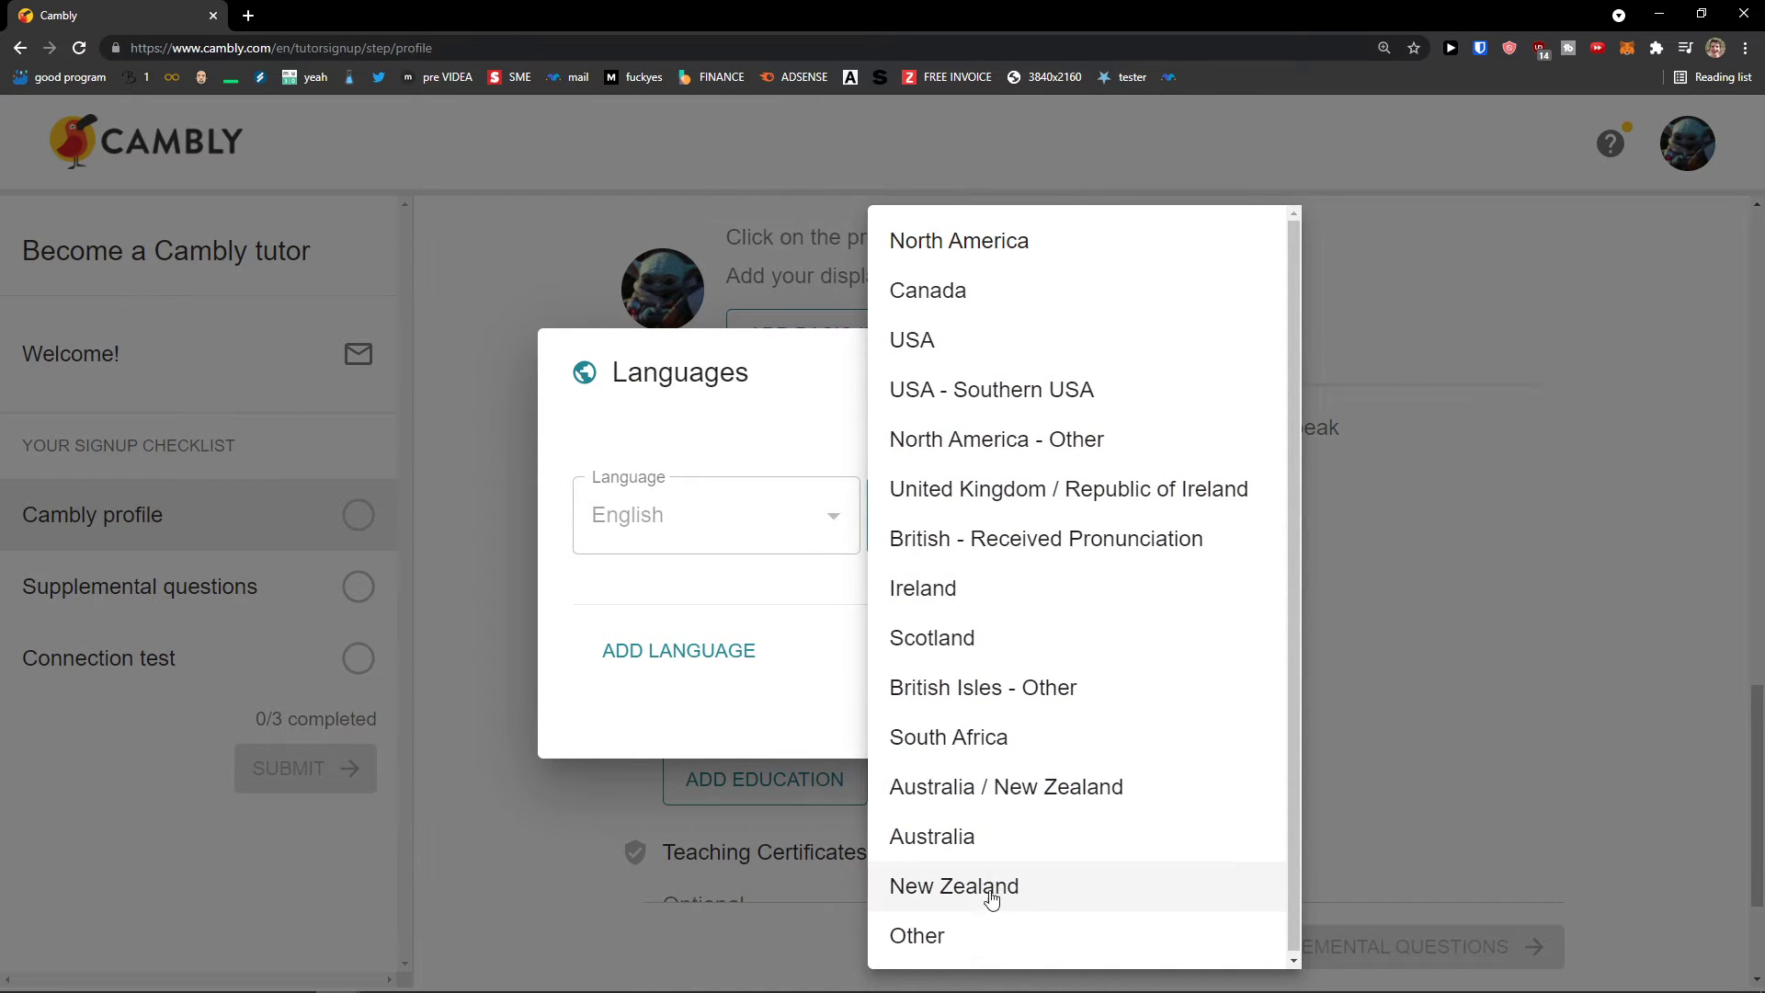
pyautogui.click(984, 936)
pyautogui.click(930, 527)
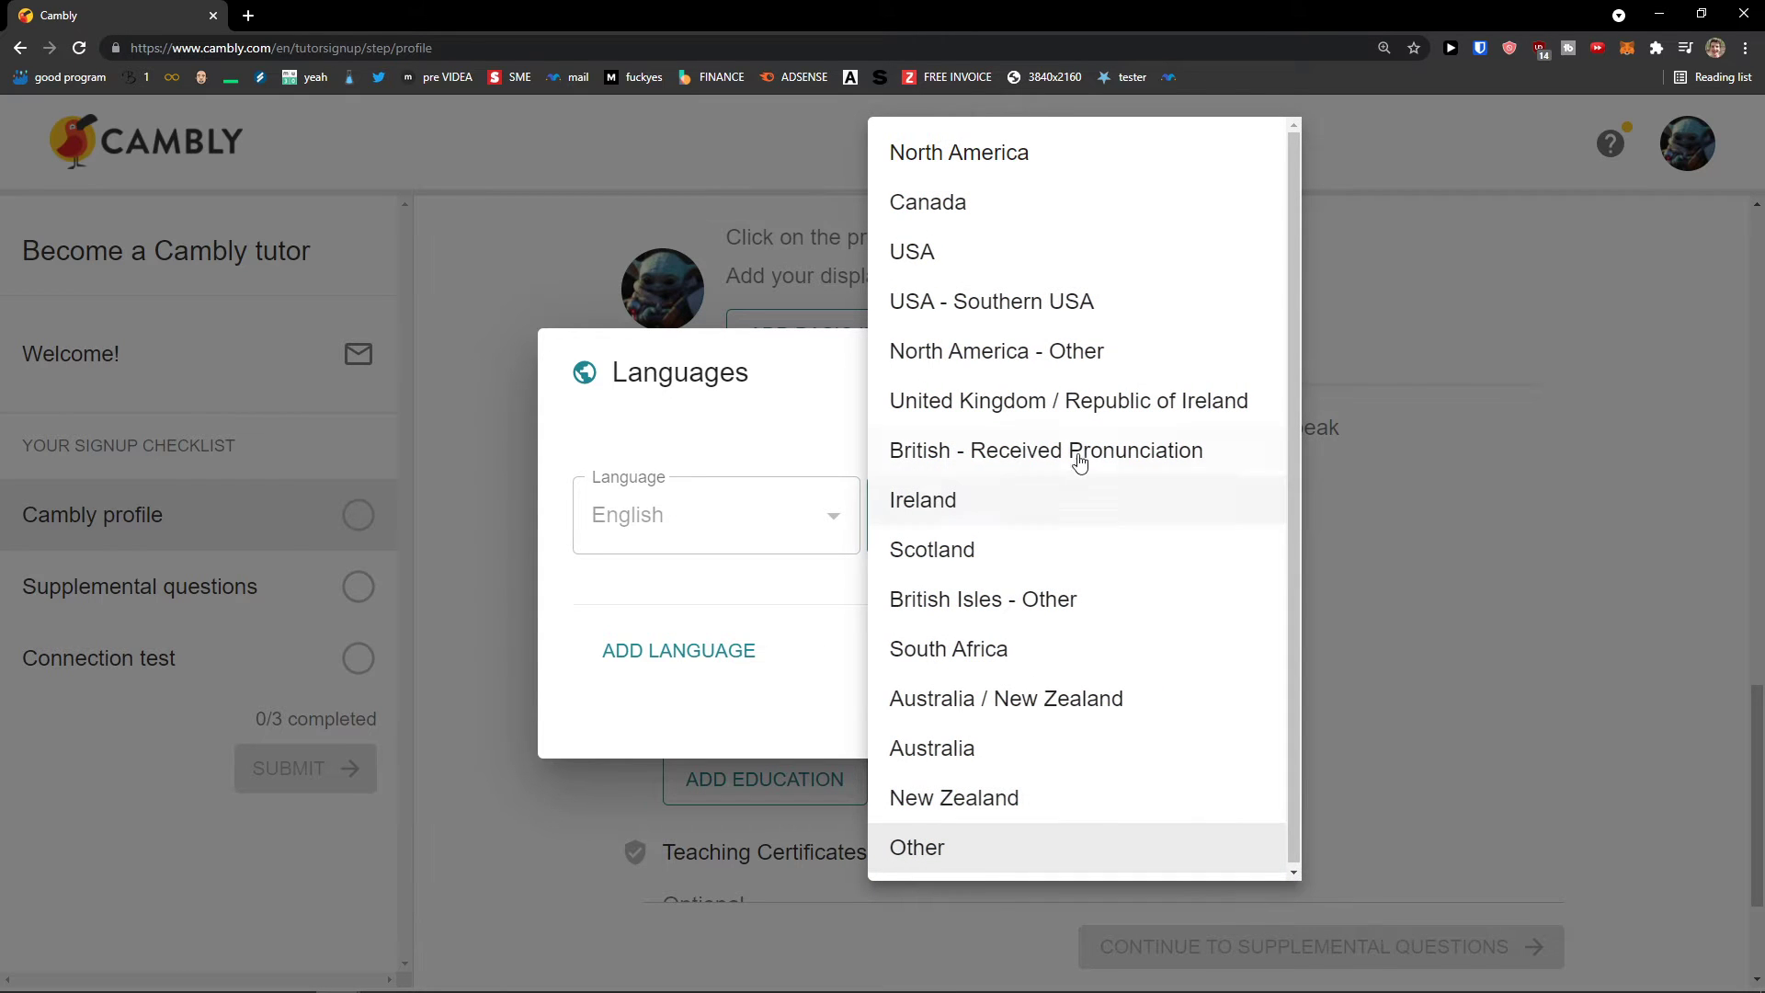
pyautogui.click(1103, 267)
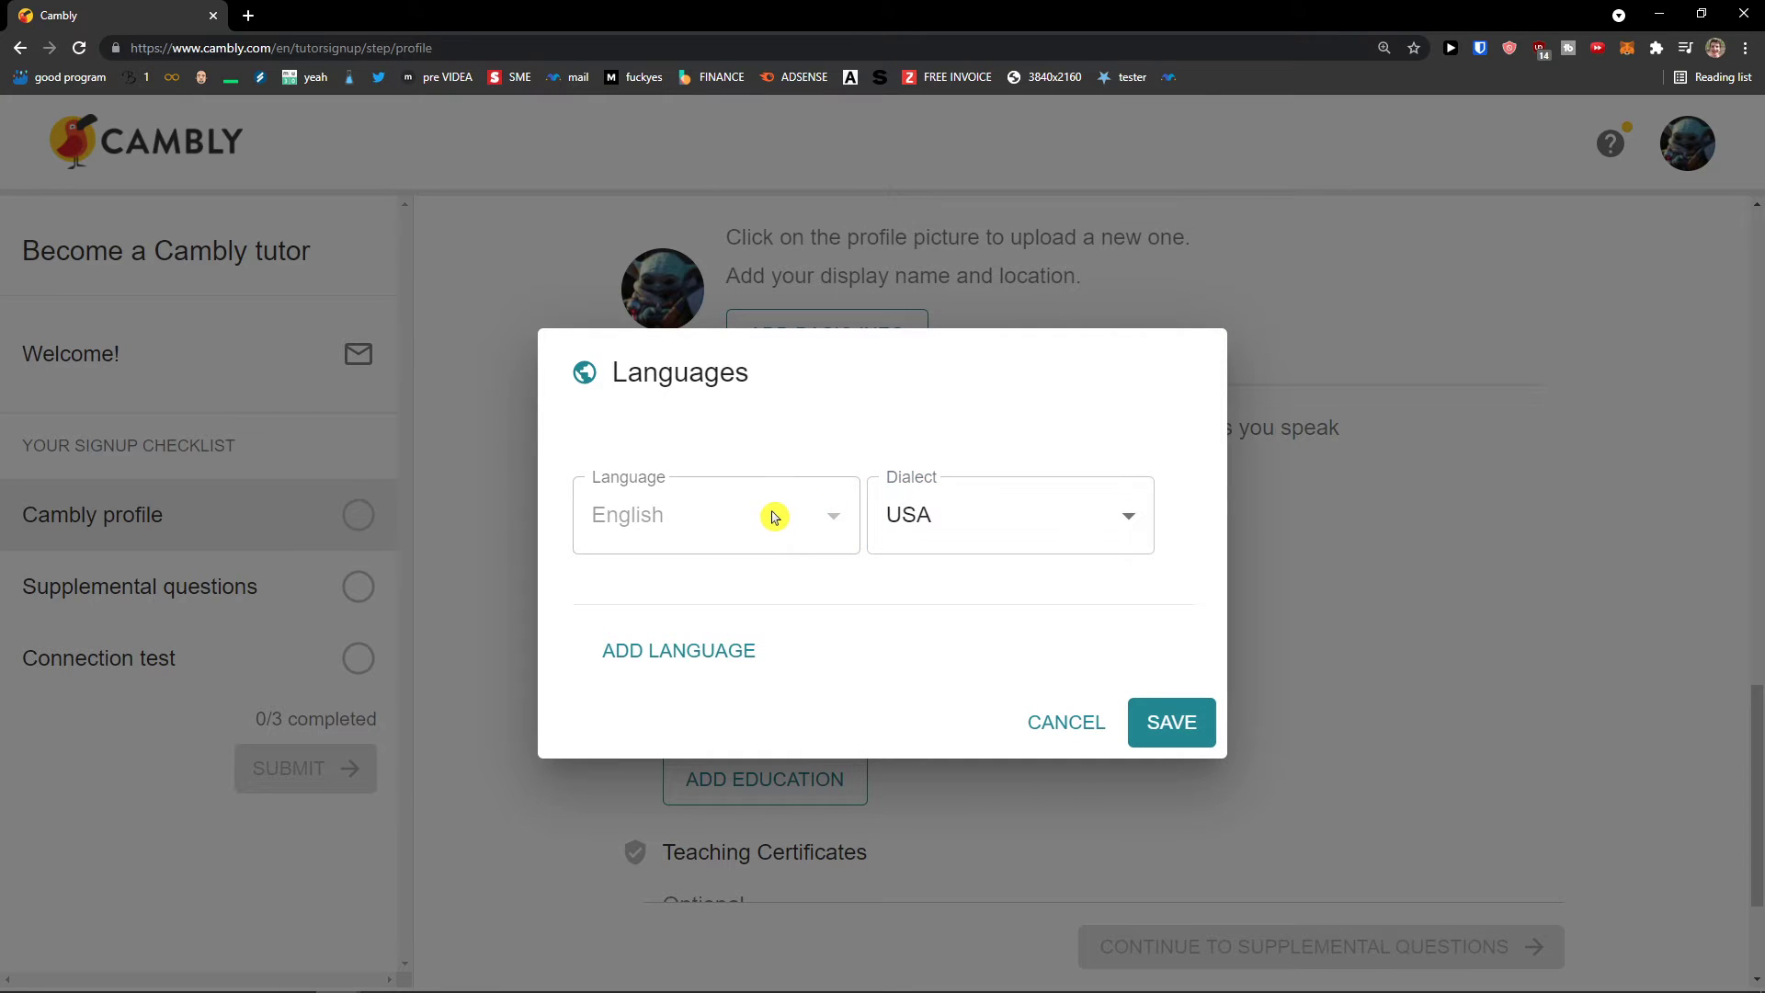
pyautogui.click(955, 520)
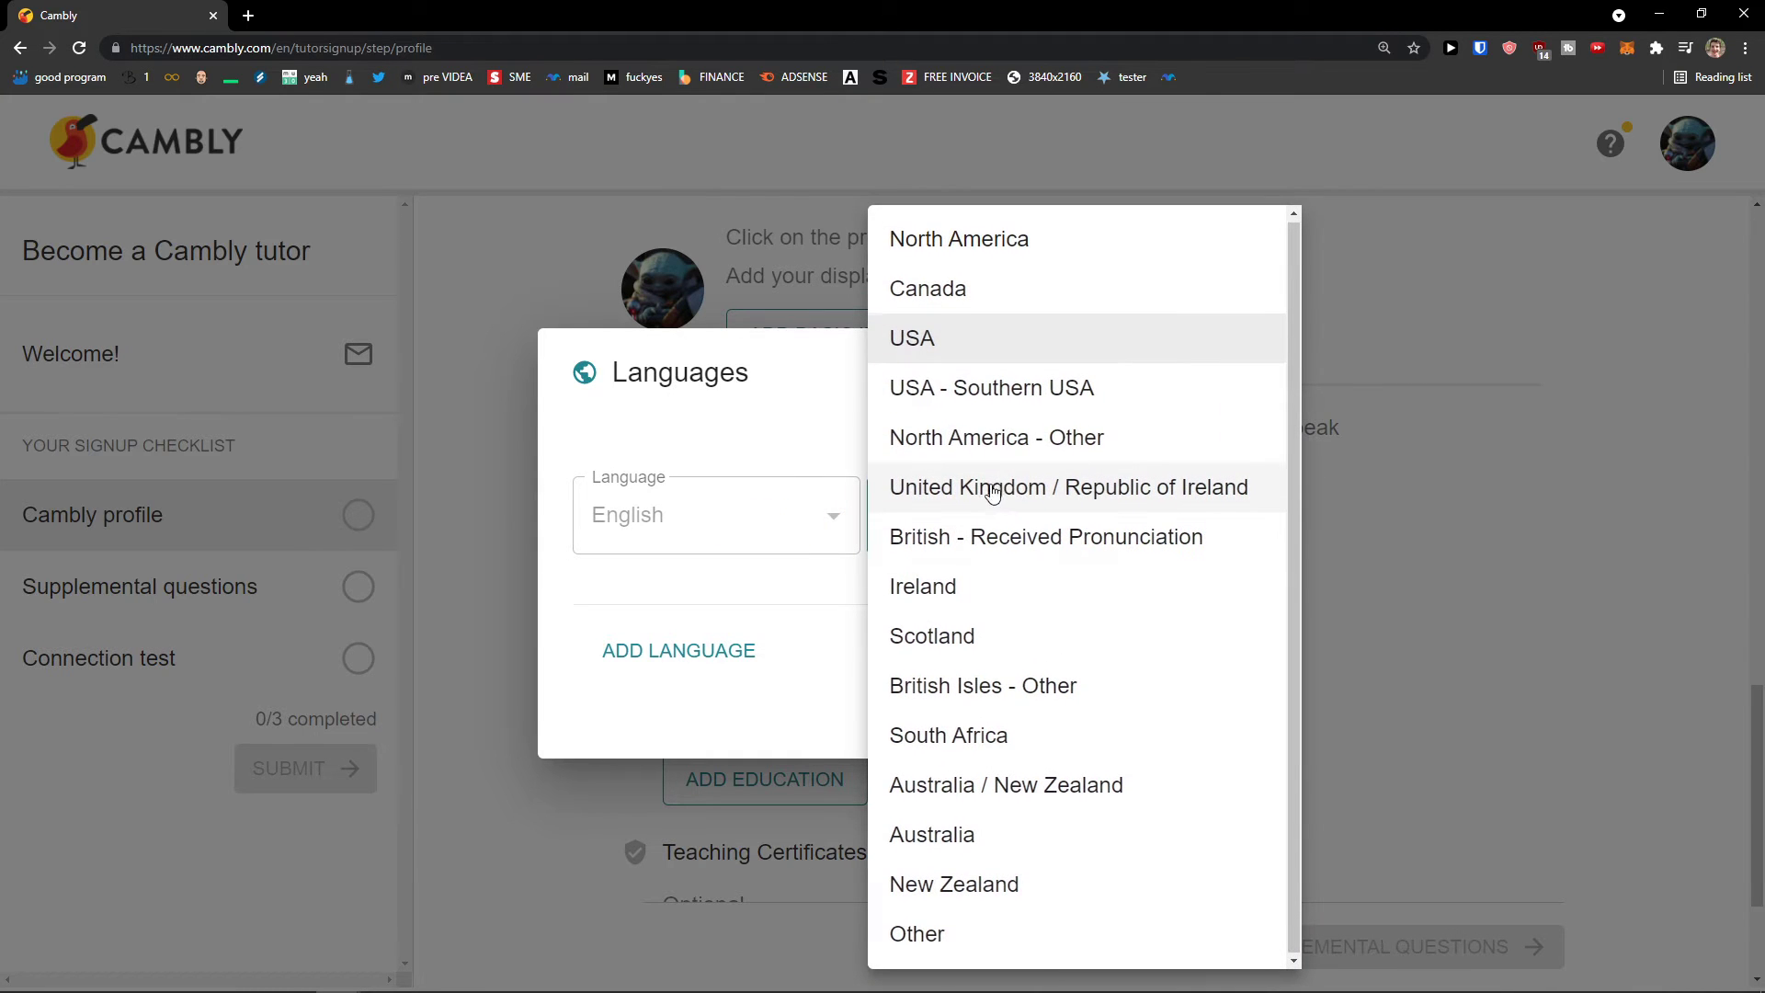
pyautogui.click(749, 461)
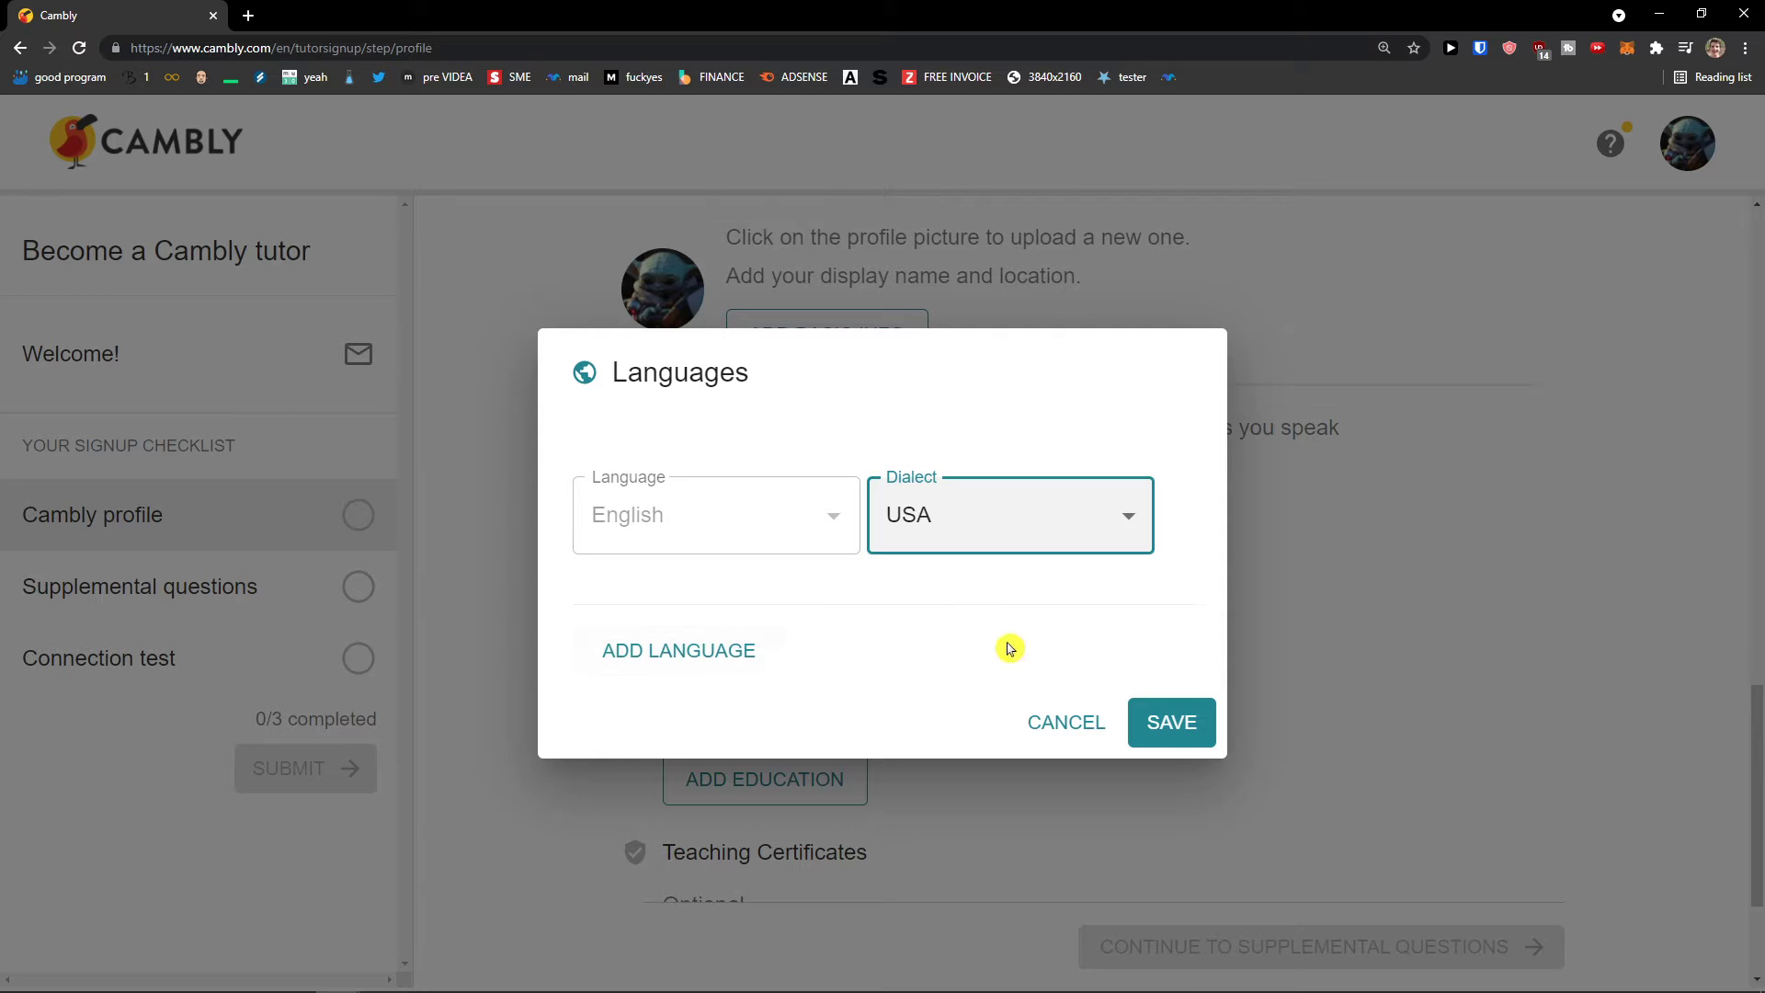
pyautogui.click(1171, 721)
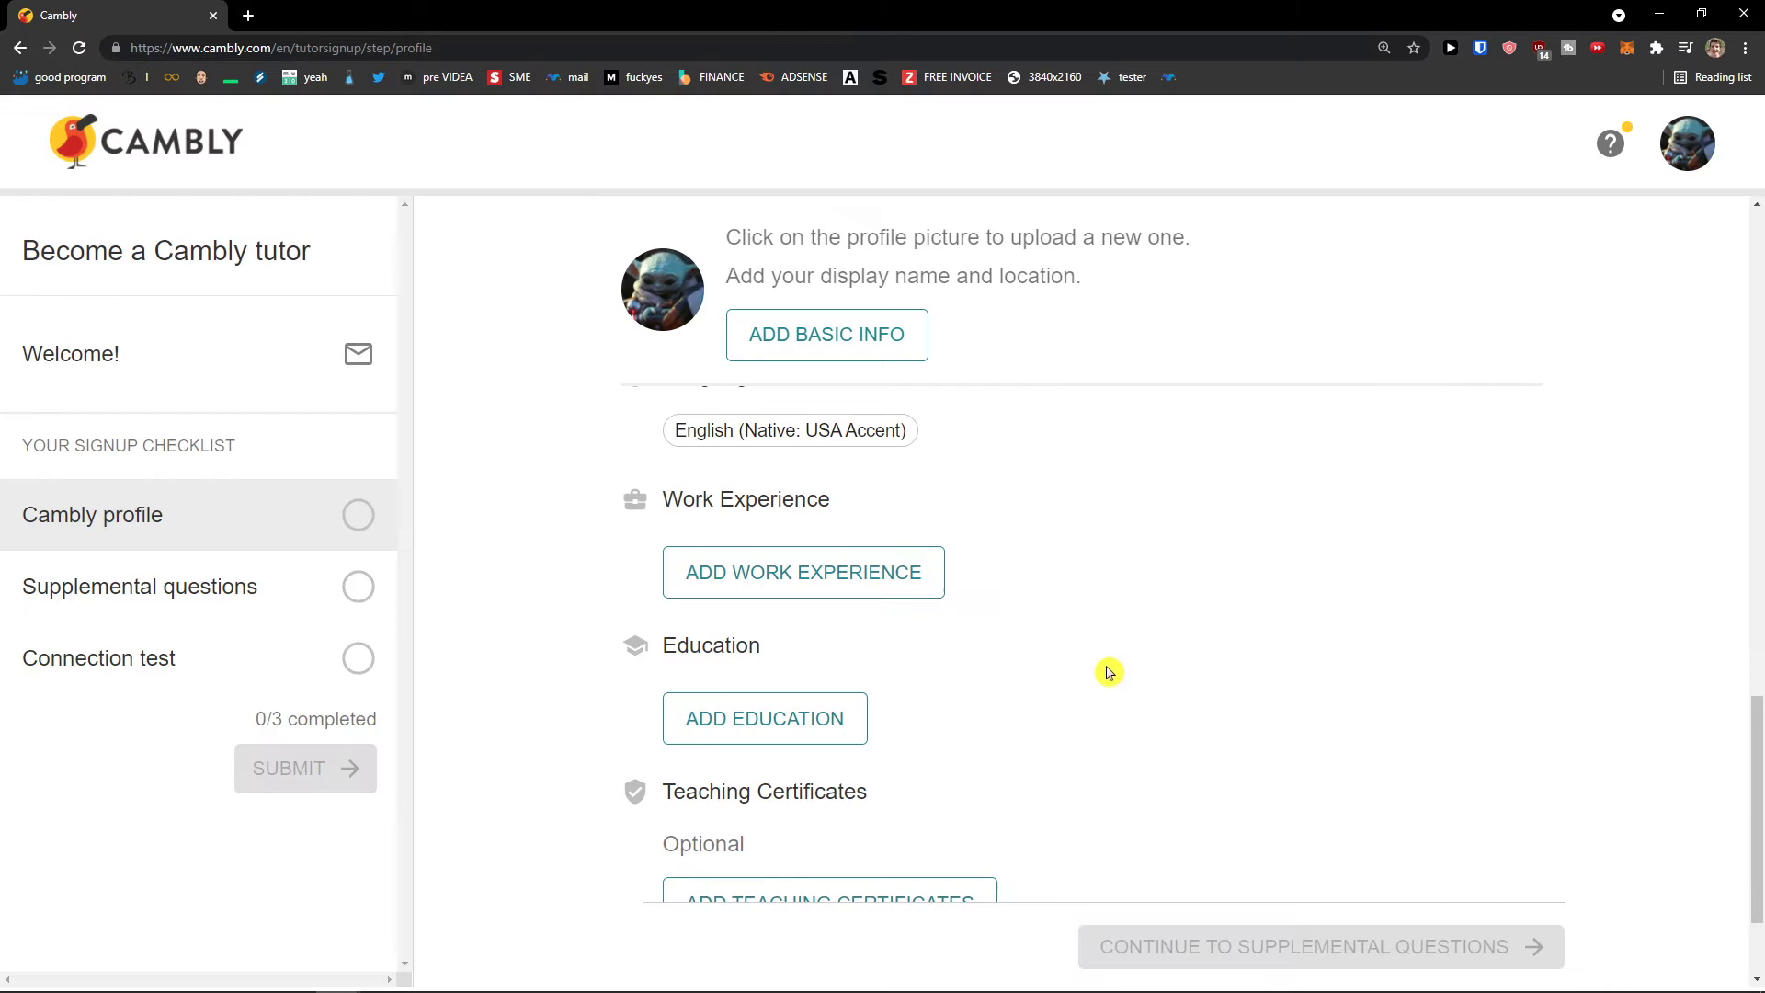
pyautogui.scroll(-1, 1273, 658)
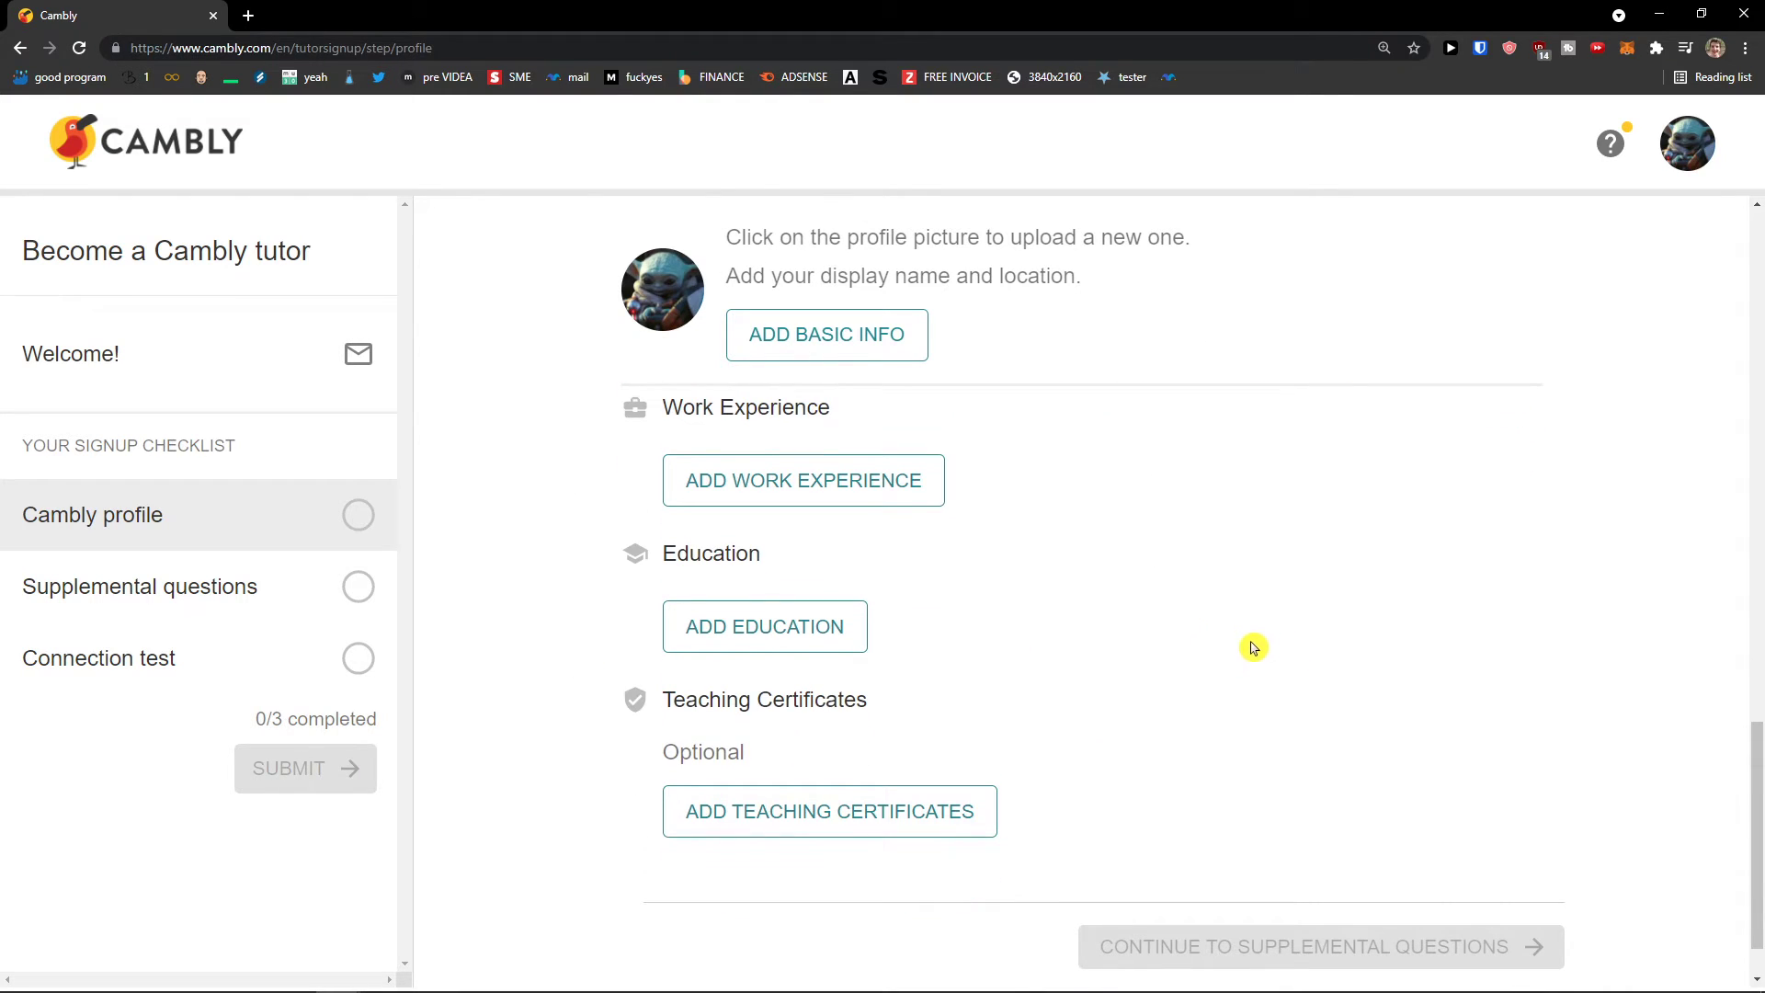
# Step: Add a work experience titled 'Yoda', tagged Advertising, with description 'Jedi Masteer', and save it
pyautogui.click(859, 488)
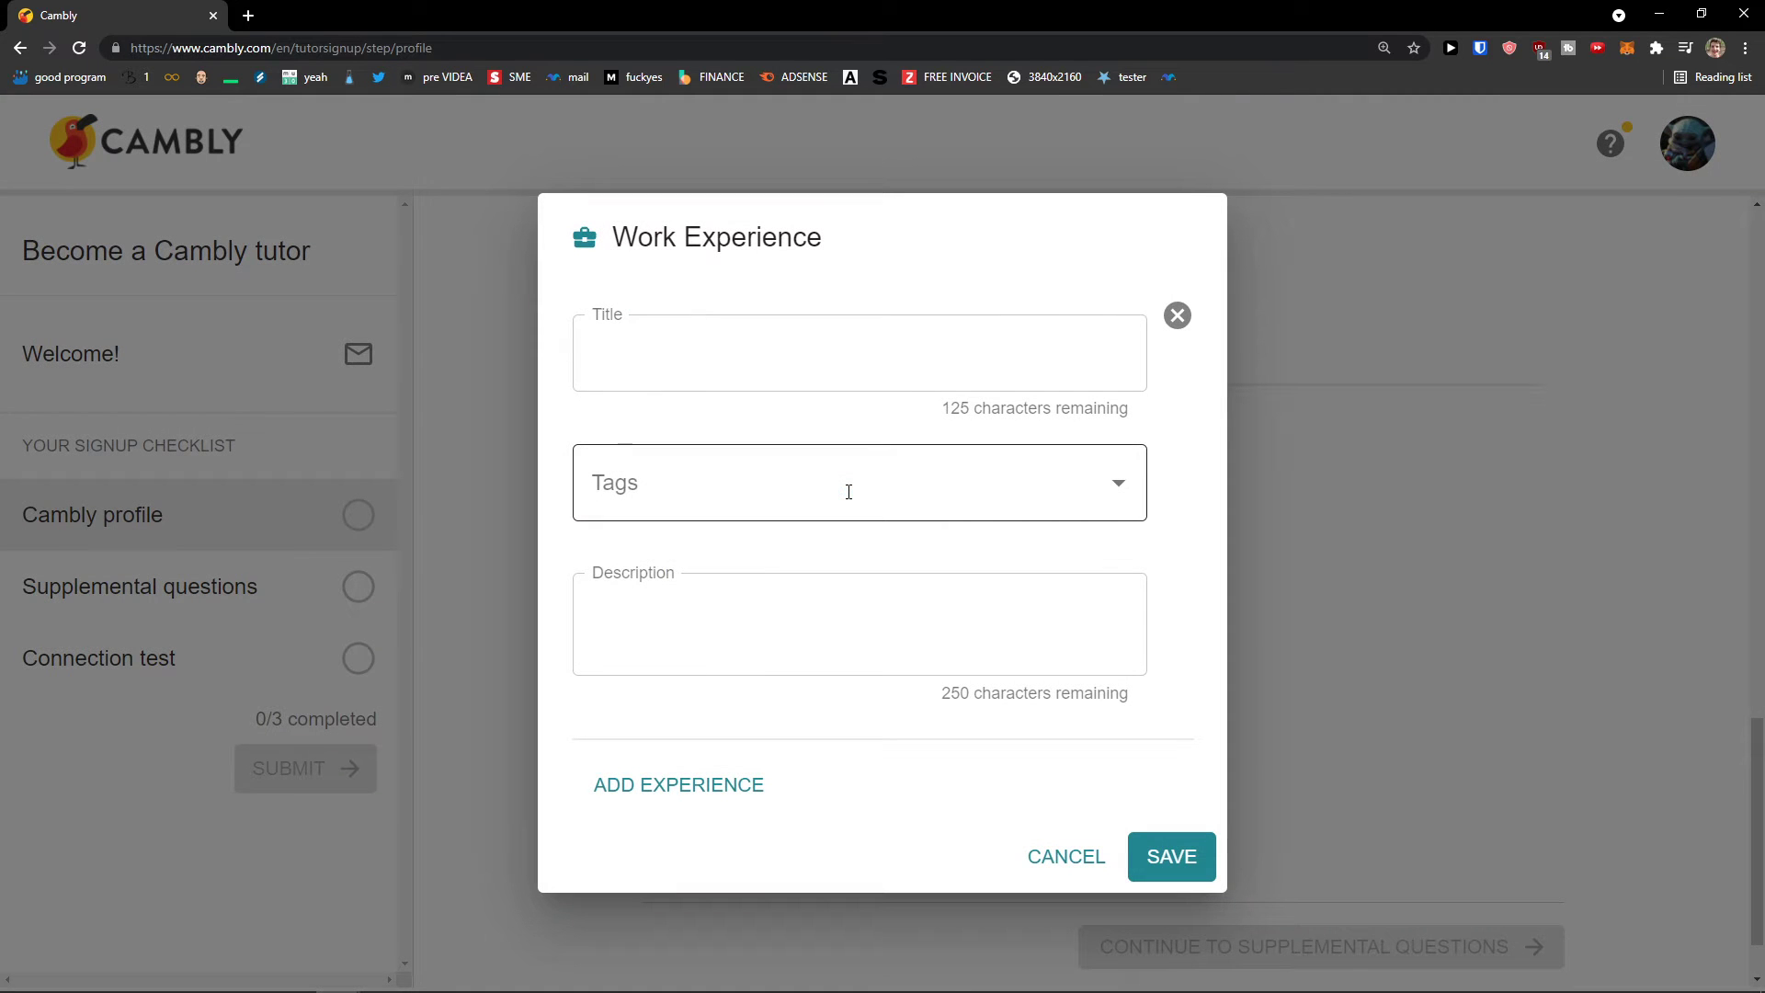
pyautogui.click(873, 370)
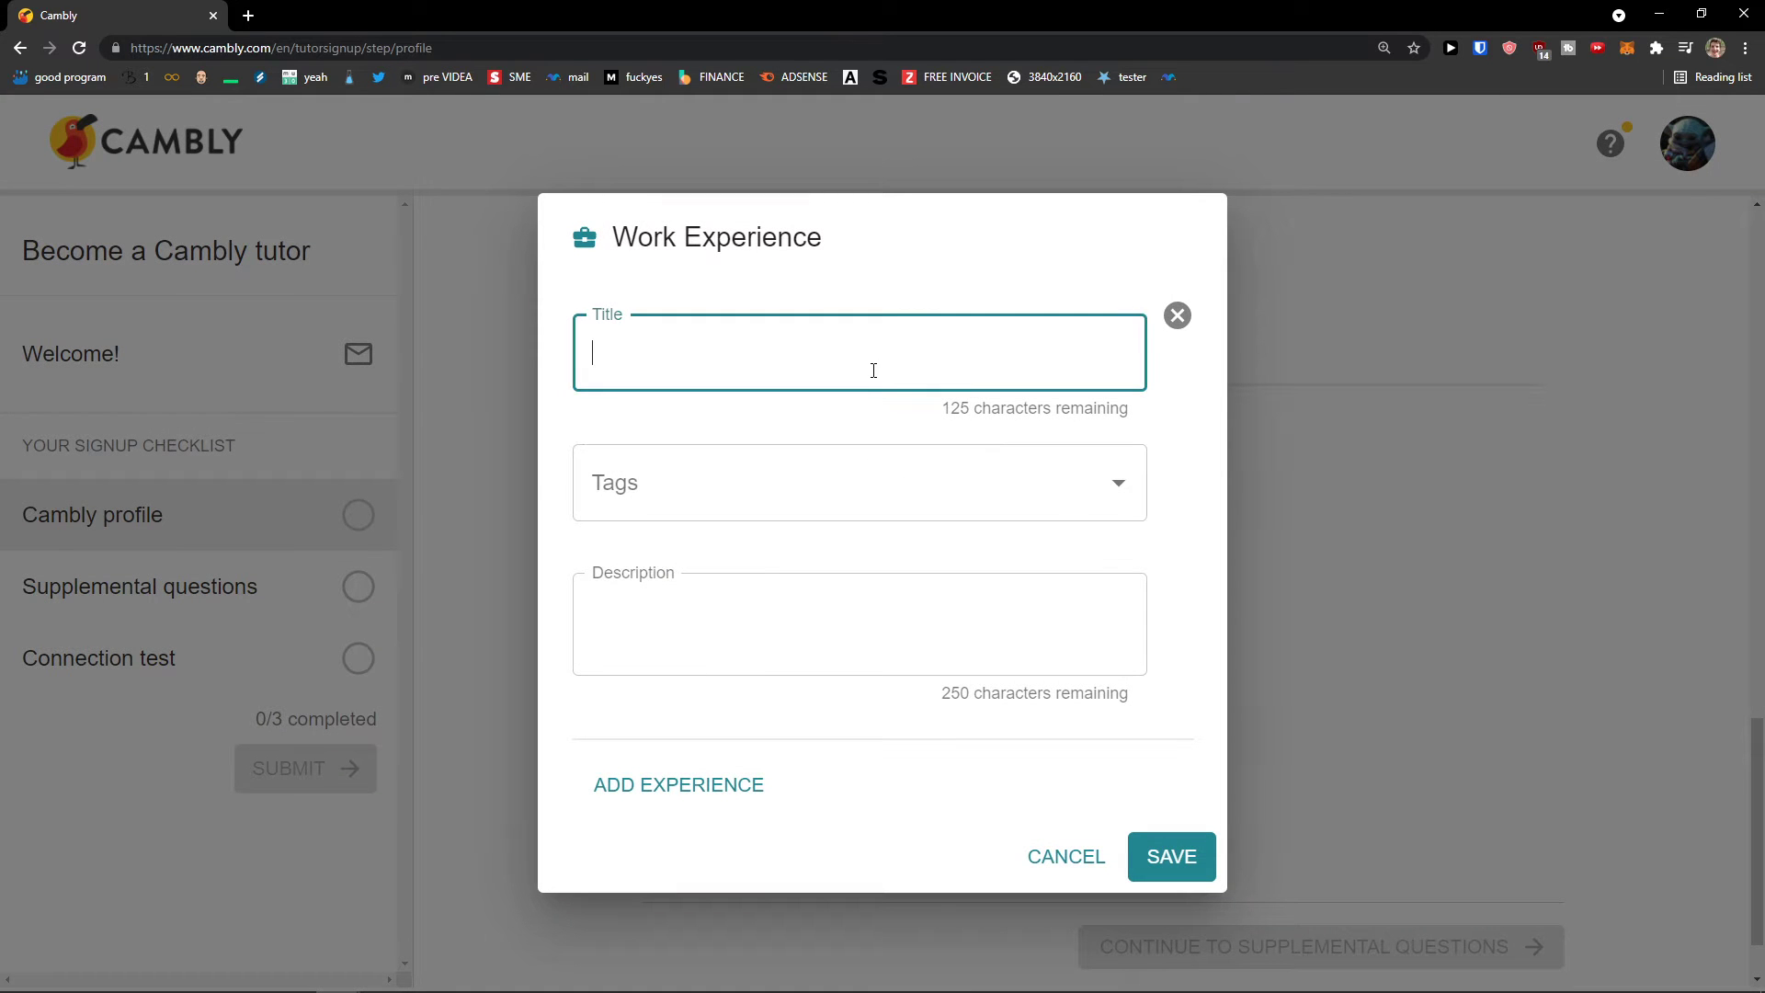
pyautogui.click(851, 469)
pyautogui.click(944, 340)
pyautogui.click(831, 476)
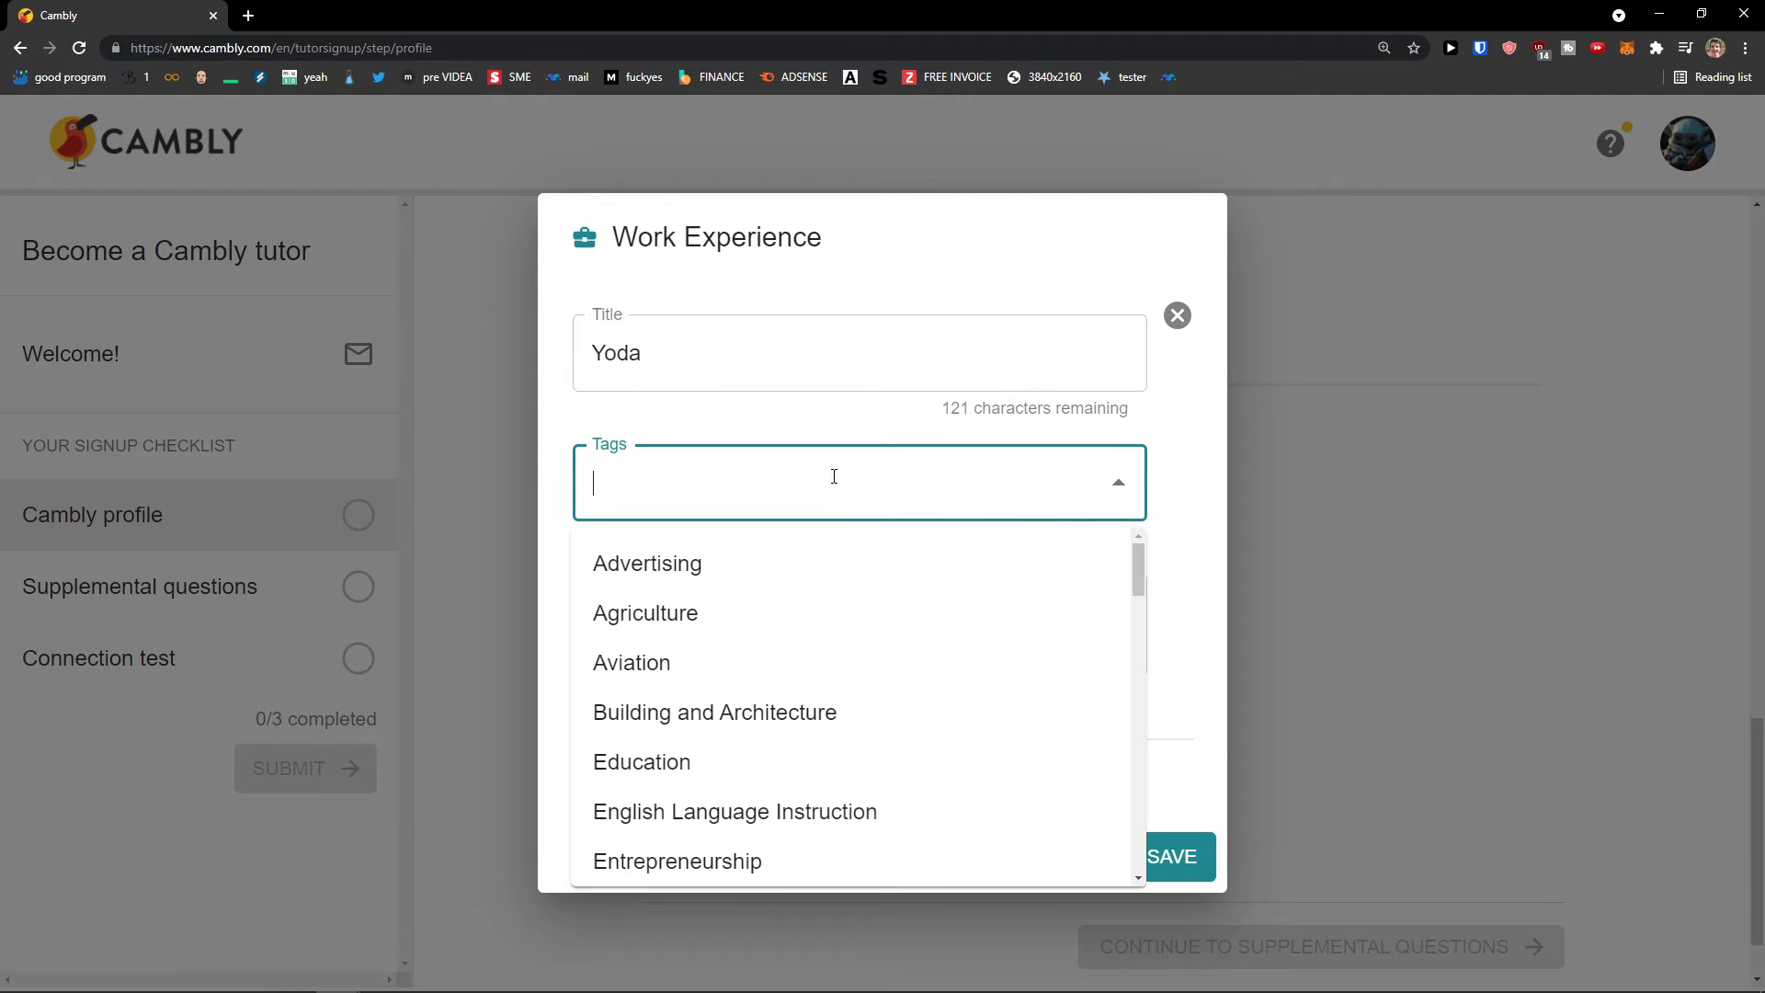
pyautogui.scroll(-1, 839, 599)
pyautogui.scroll(1, 831, 602)
pyautogui.scroll(1, 831, 601)
pyautogui.click(831, 598)
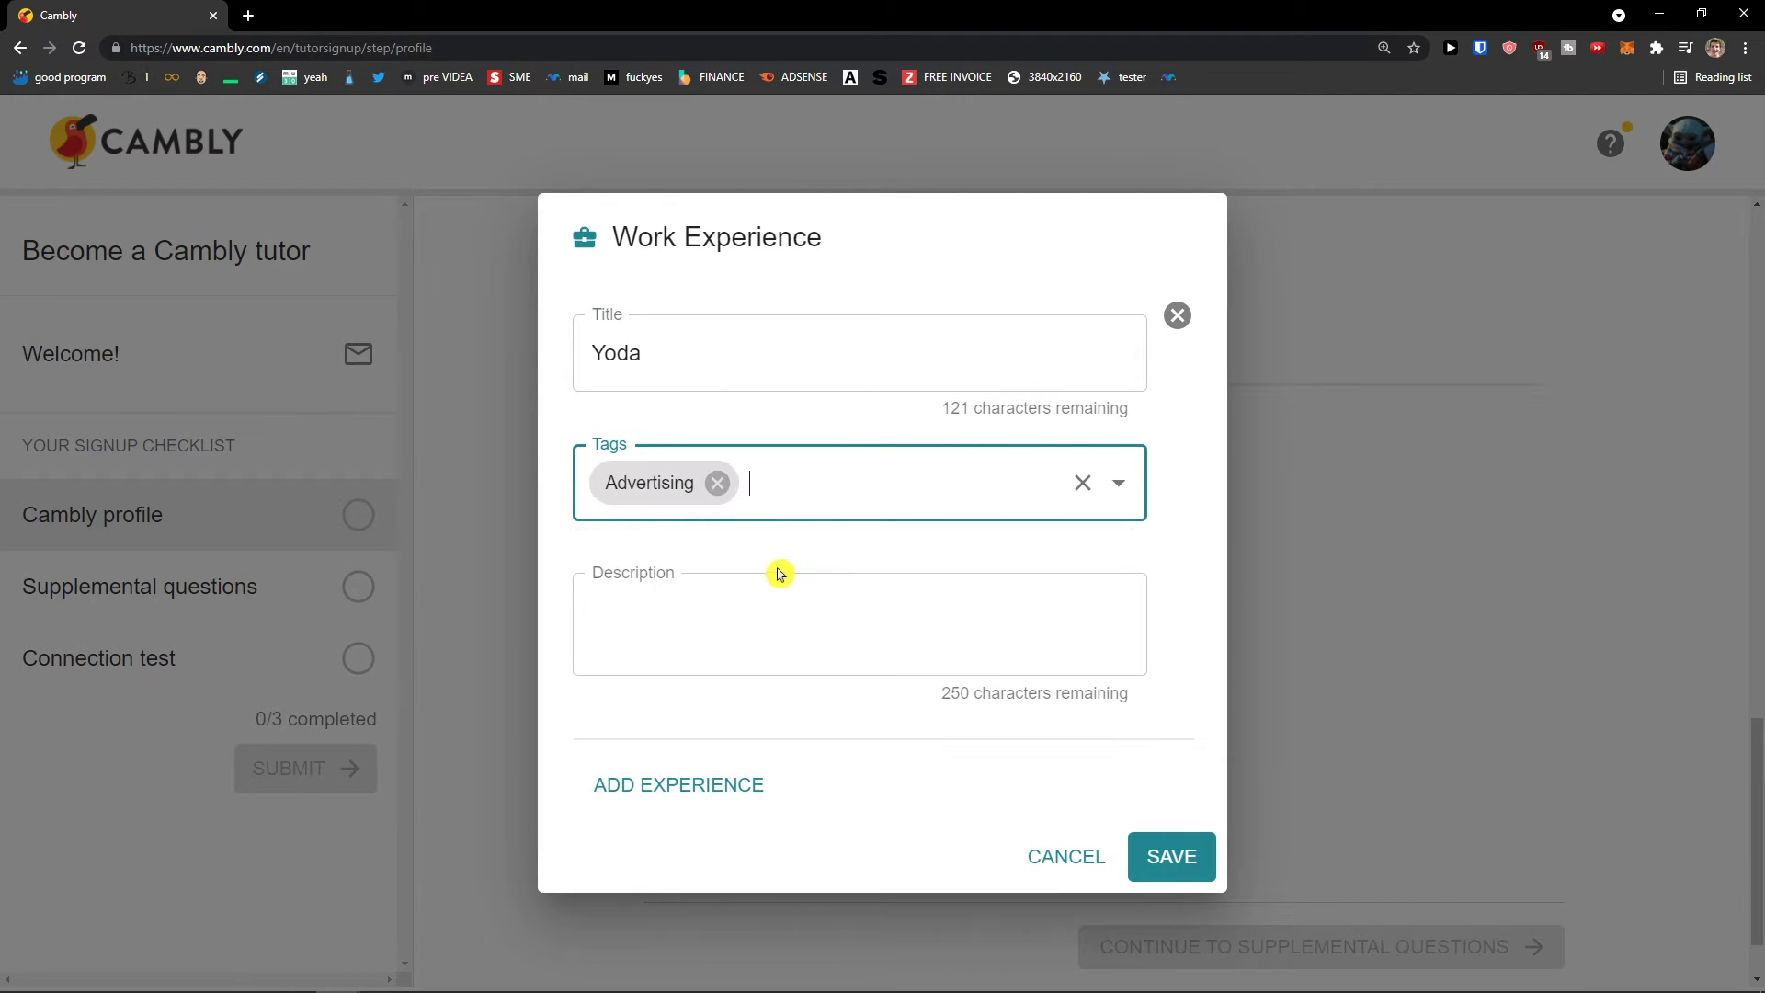
pyautogui.click(729, 579)
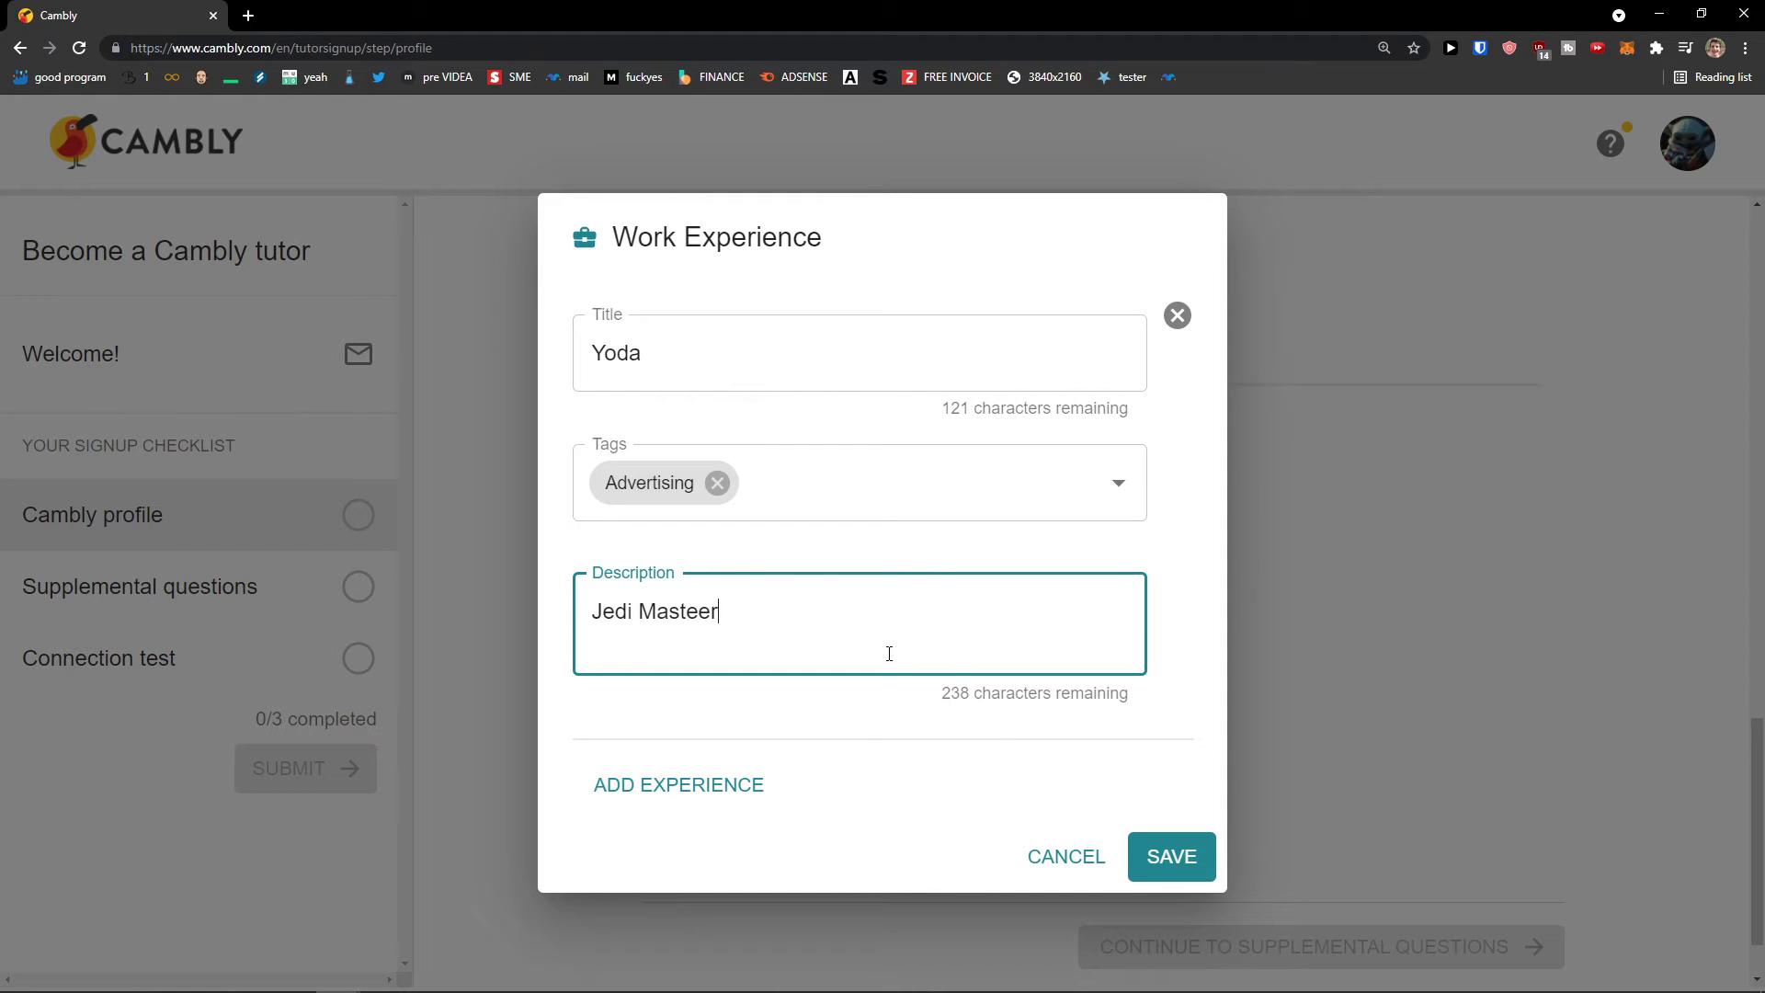
pyautogui.click(1181, 855)
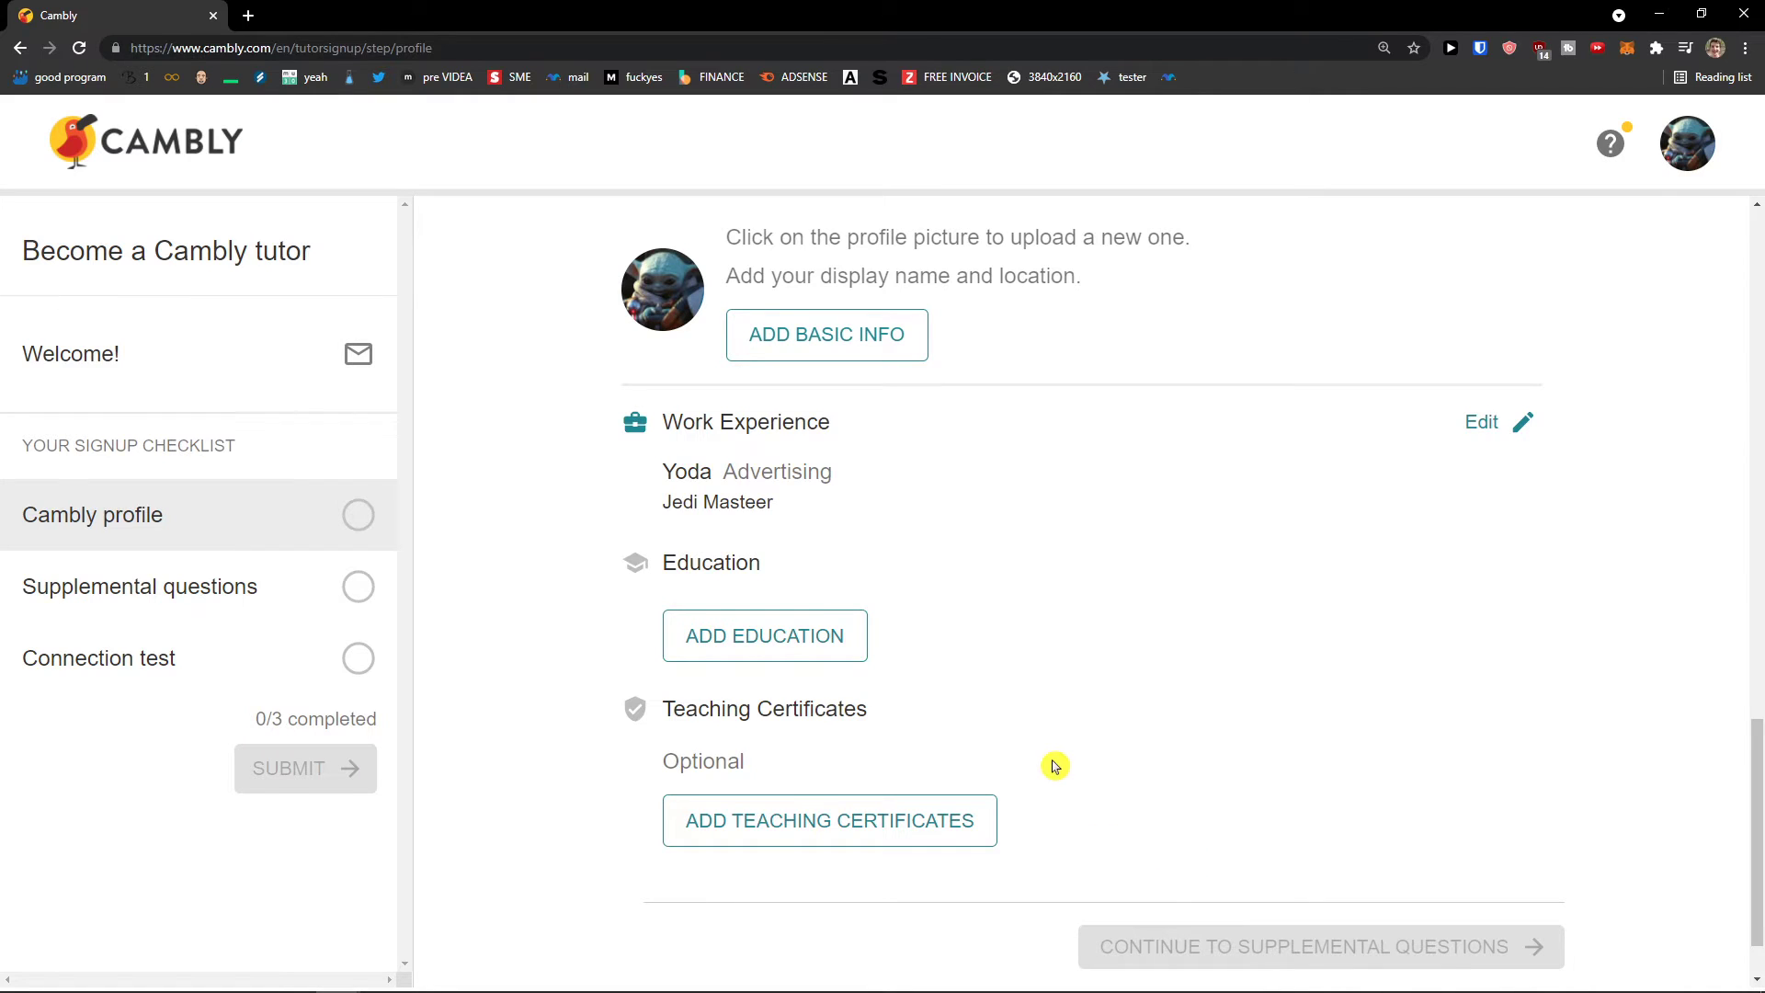
# Step: Fill in an education entry 'School of Jedi' tagged Military with description 'zhm and zhm' and save
pyautogui.click(792, 731)
pyautogui.click(725, 374)
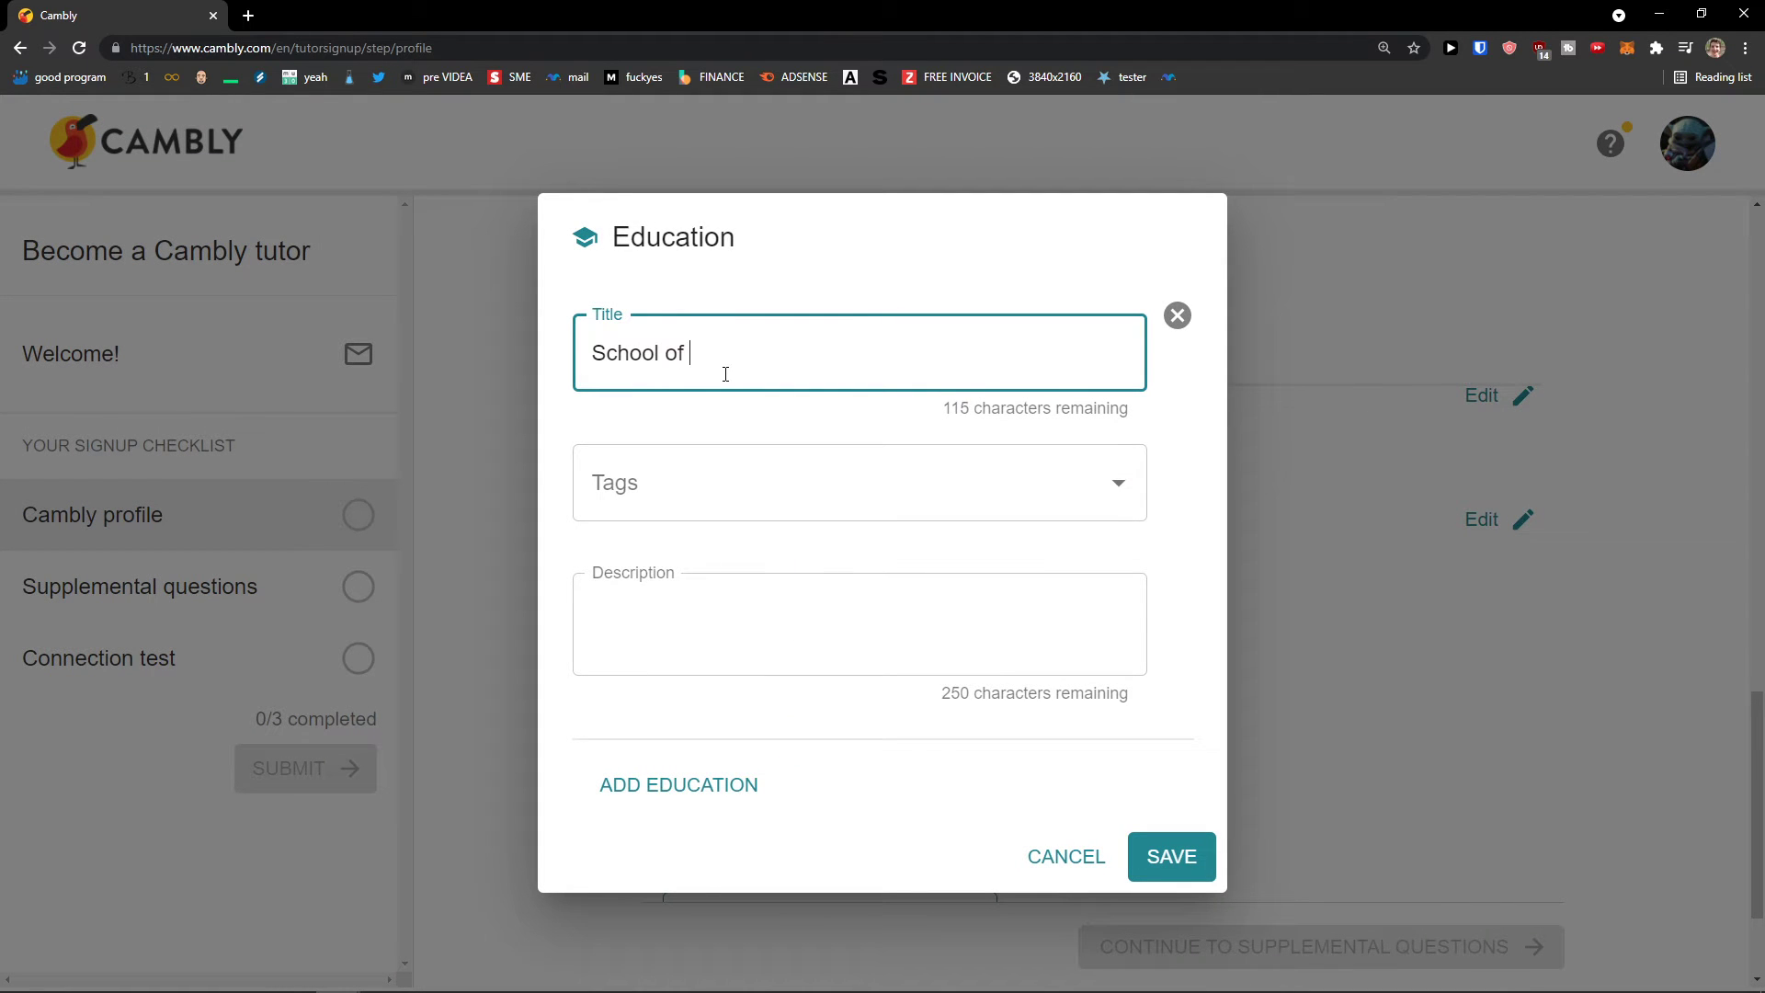
pyautogui.click(726, 481)
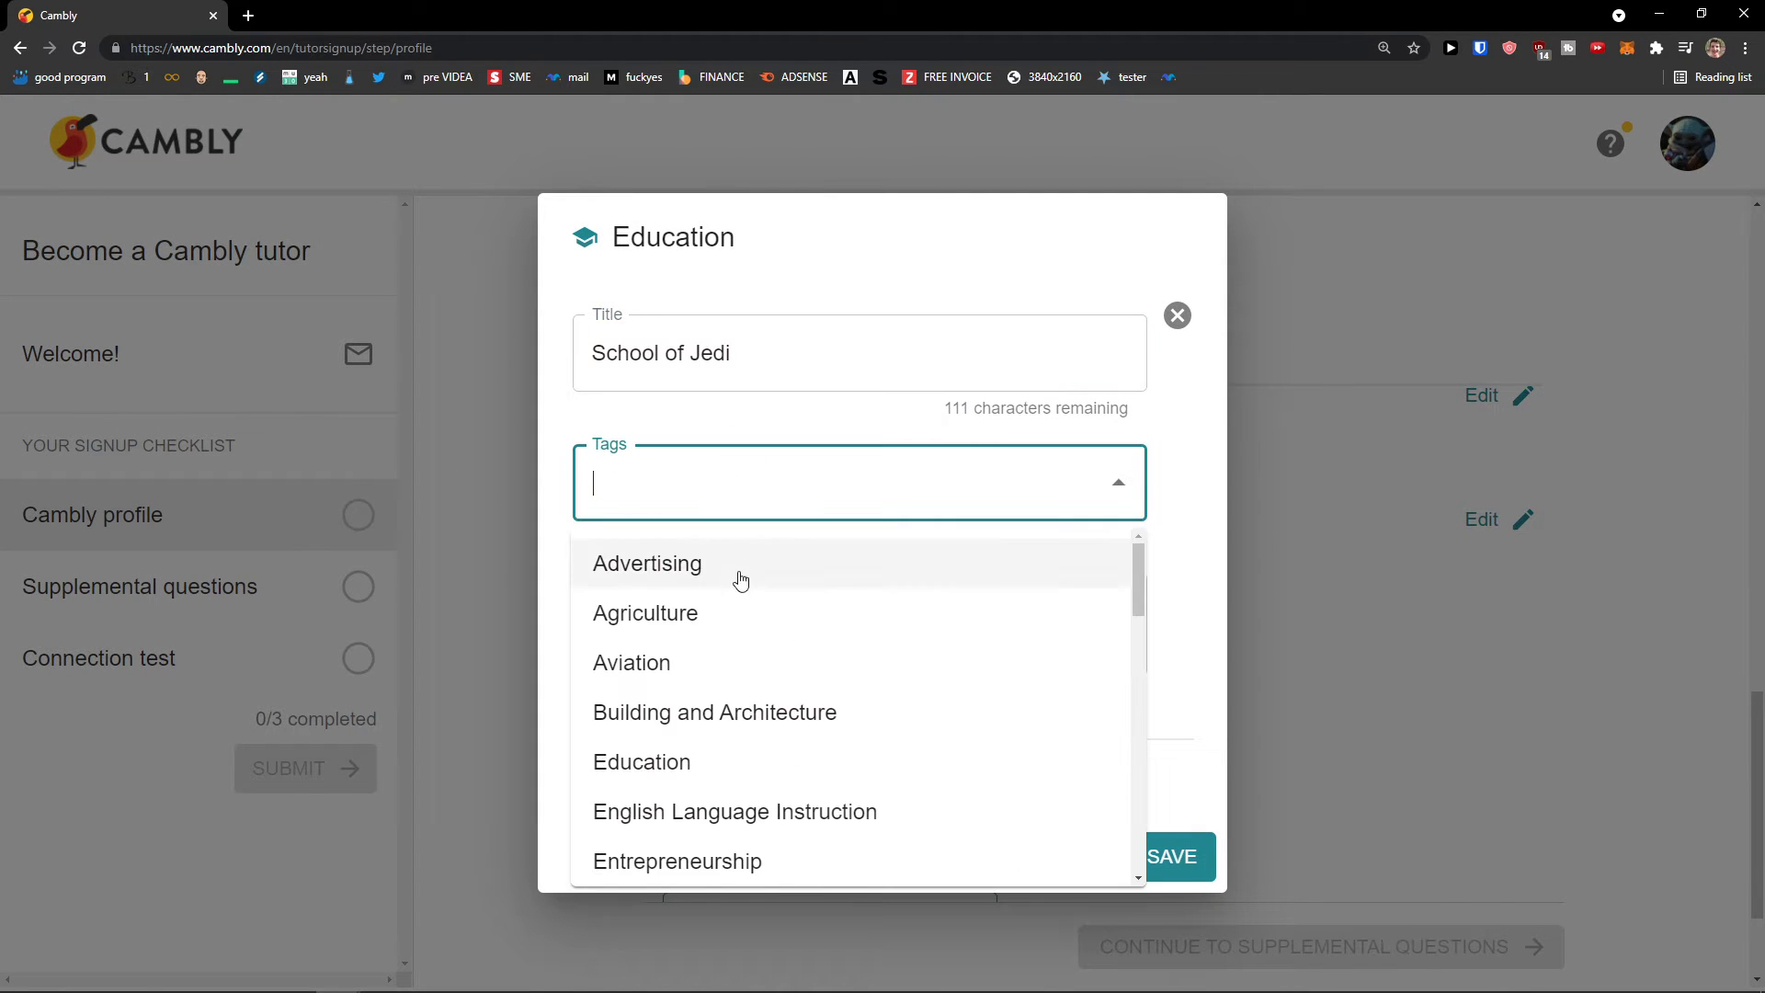
pyautogui.scroll(-3, 733, 610)
pyautogui.scroll(-3, 742, 606)
pyautogui.scroll(1, 741, 603)
pyautogui.scroll(-1, 740, 635)
pyautogui.scroll(-4, 741, 634)
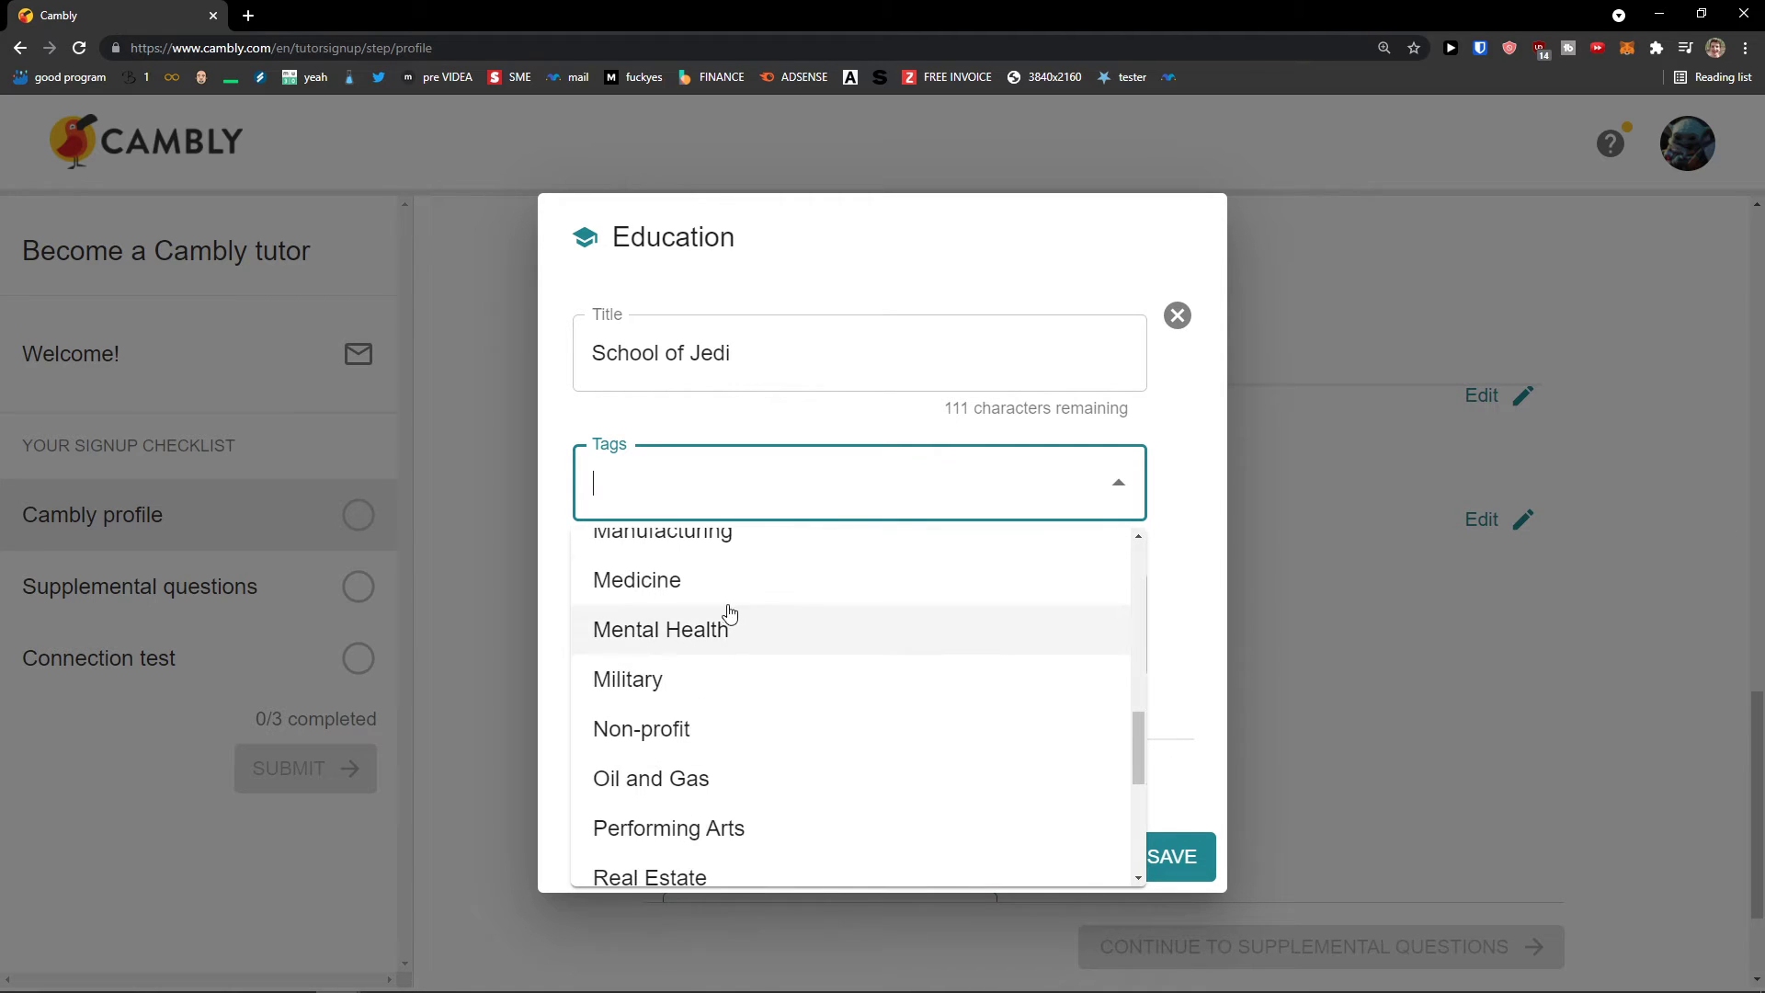
pyautogui.click(725, 593)
pyautogui.click(653, 606)
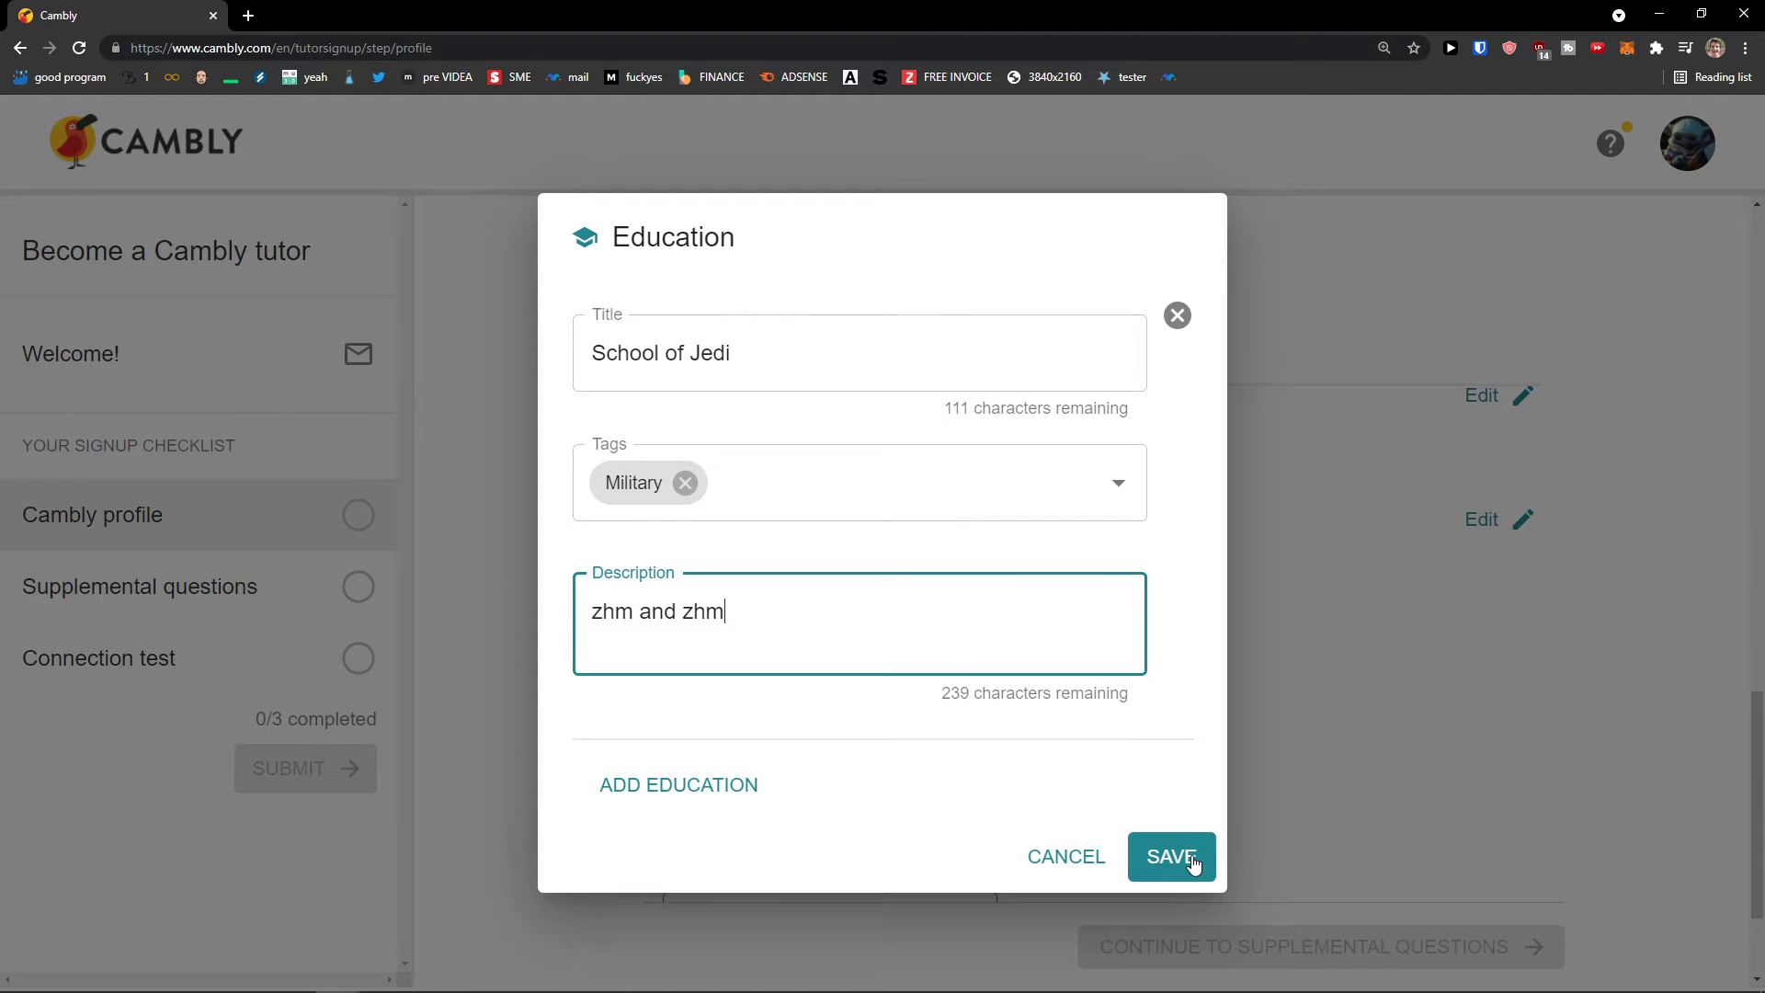
pyautogui.click(1148, 856)
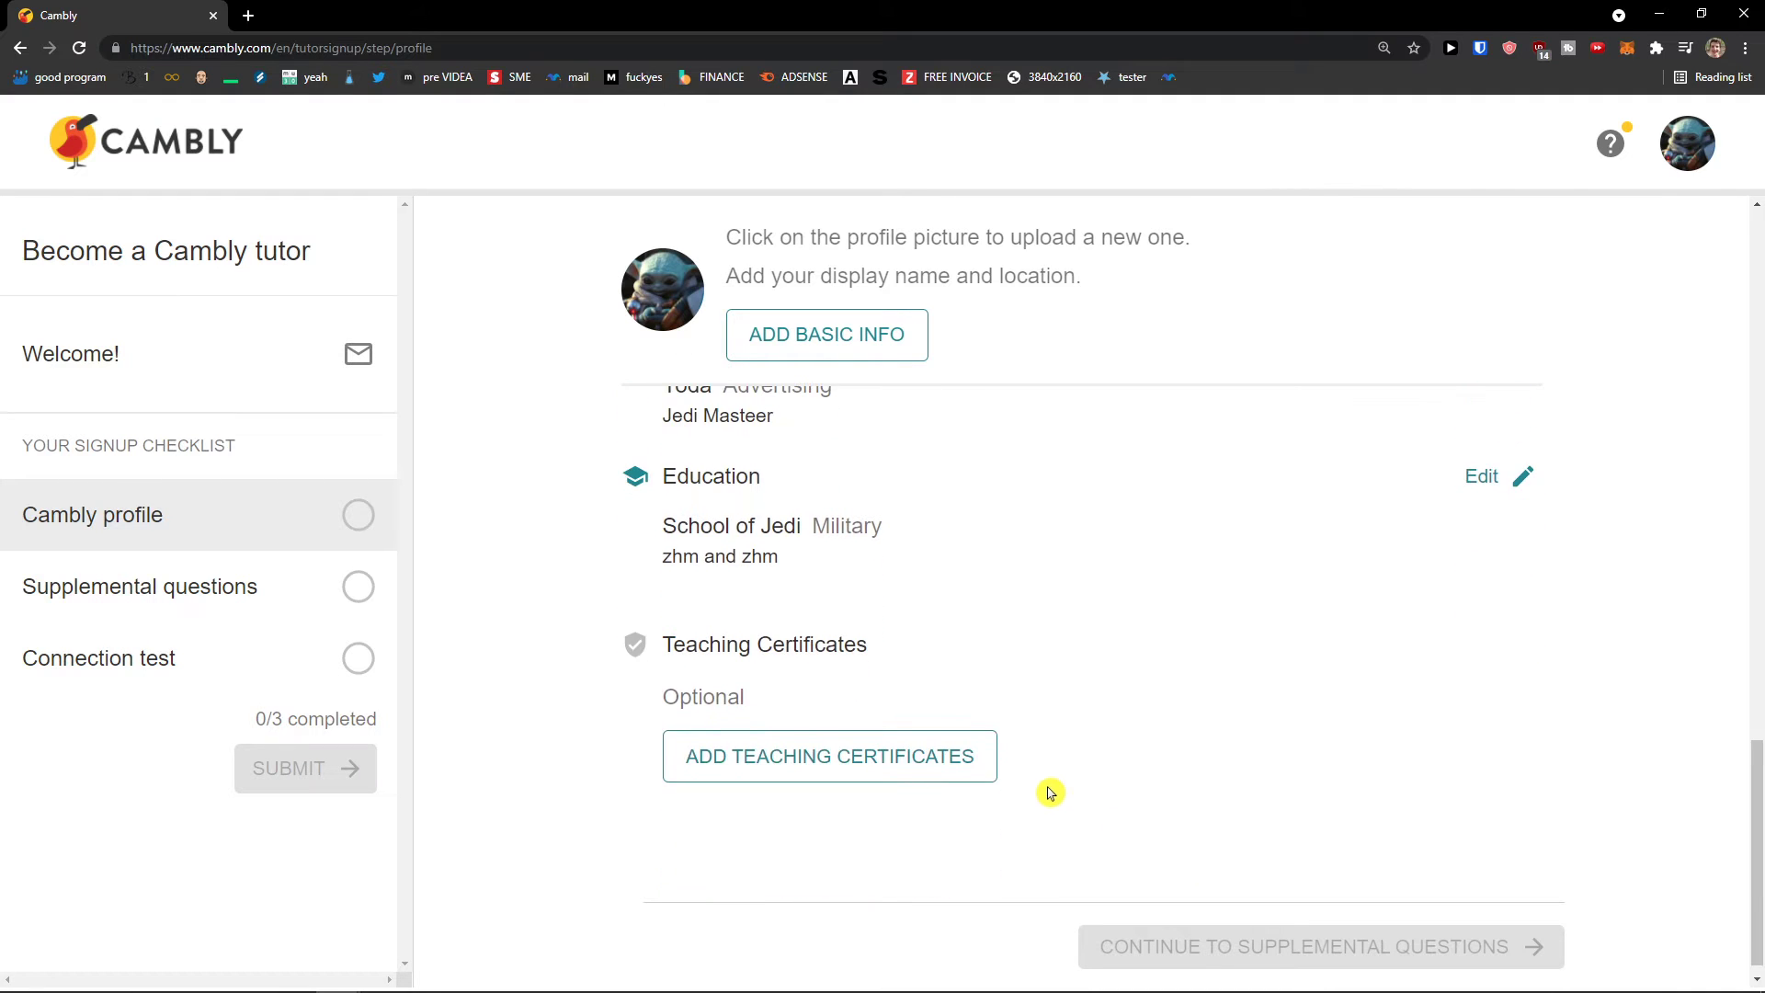
# Step: Open the teaching certificates form and close it without adding any certificate
pyautogui.scroll(-1, 883, 744)
pyautogui.click(902, 753)
pyautogui.click(1069, 634)
pyautogui.scroll(6, 901, 700)
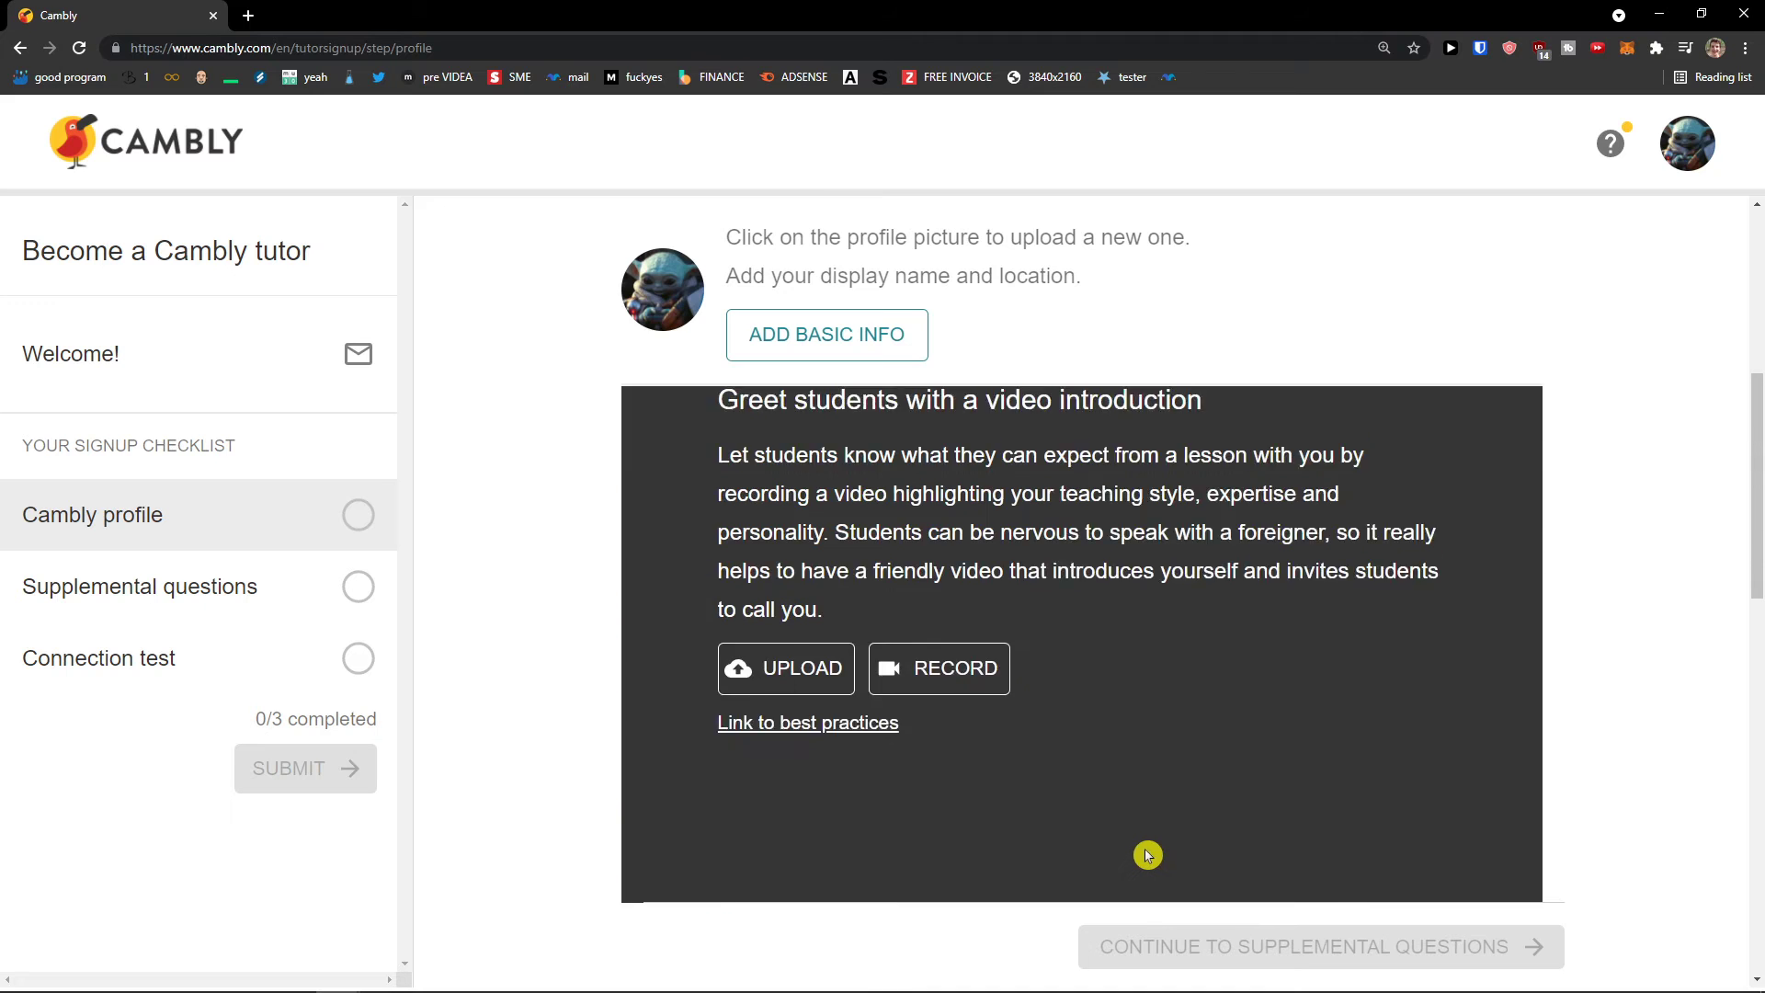
pyautogui.scroll(3, 1011, 717)
pyautogui.click(870, 587)
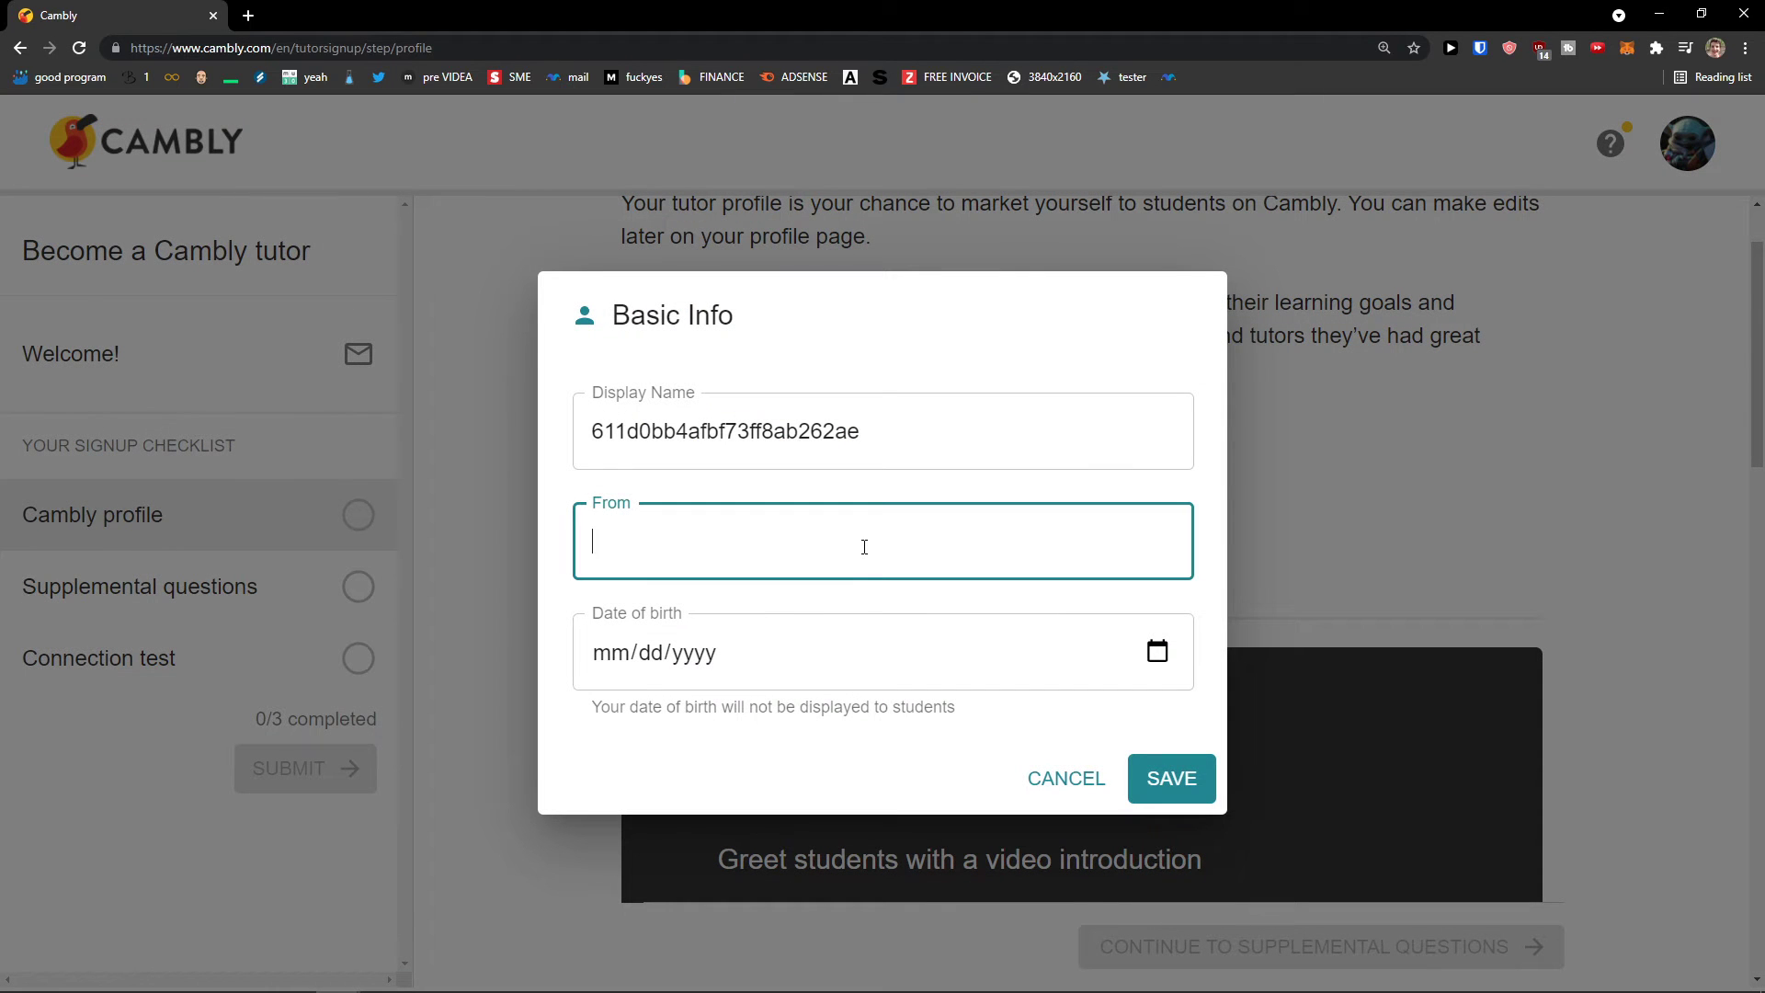
pyautogui.click(827, 651)
pyautogui.write('08/01/yyyy')
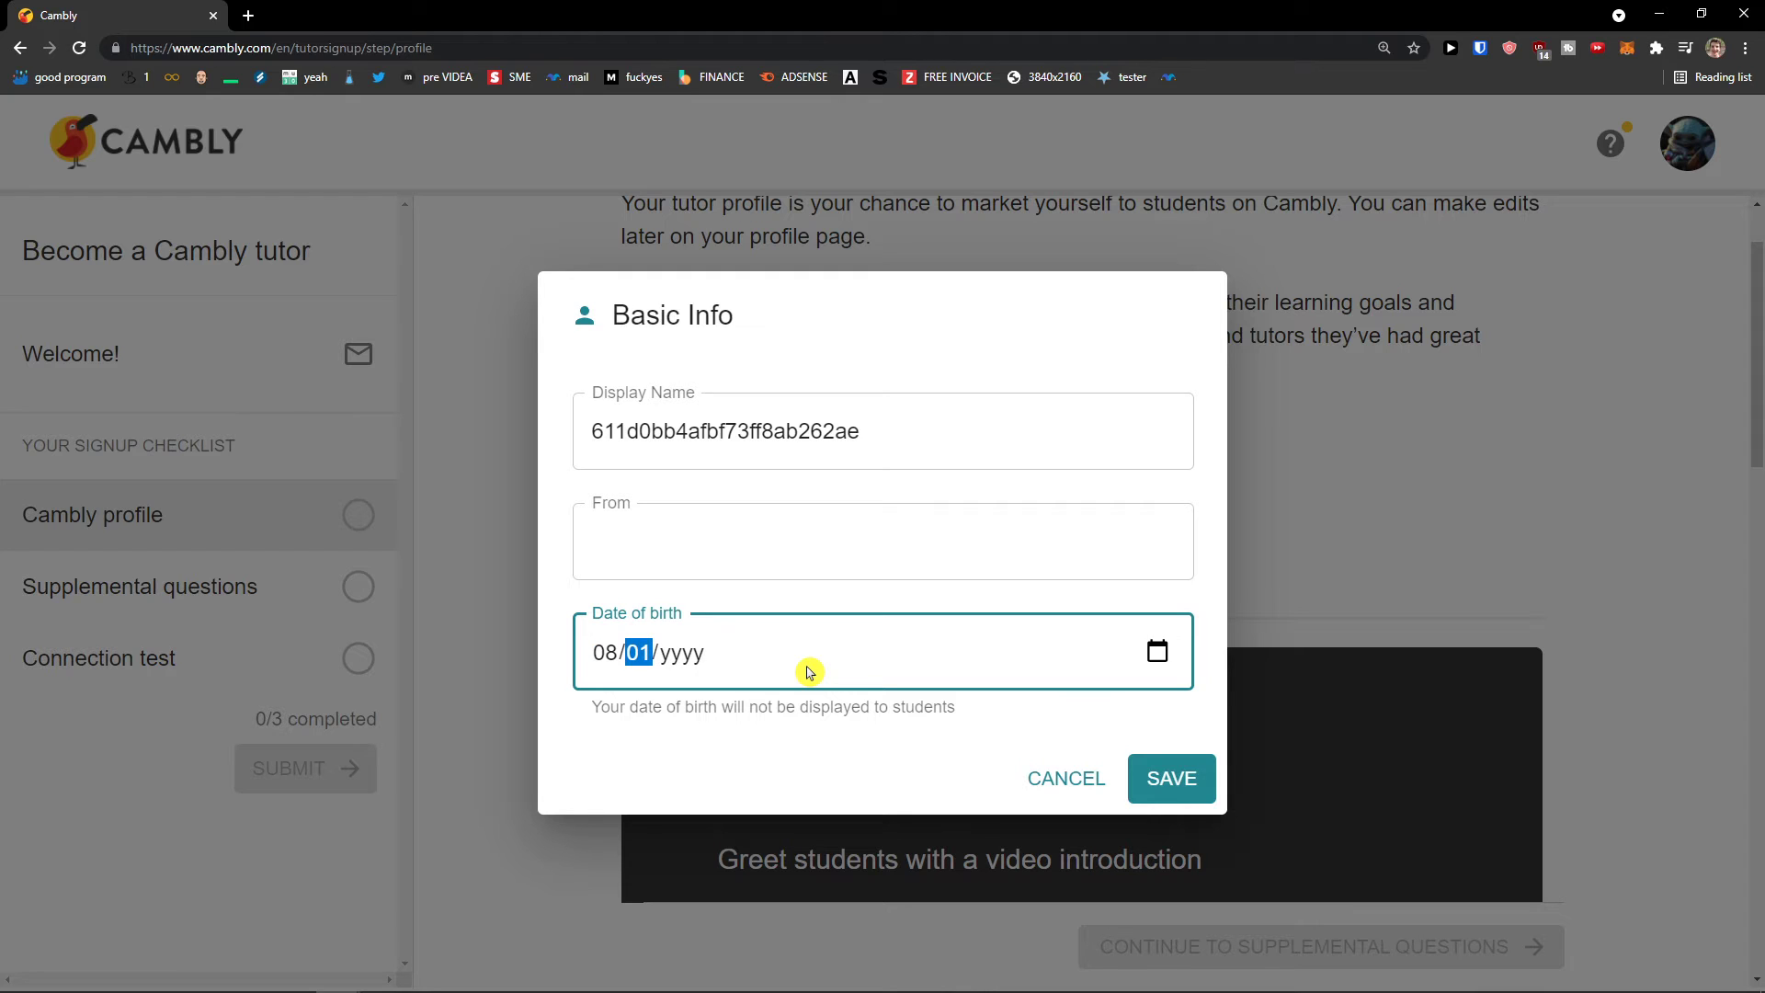
pyautogui.write('21')
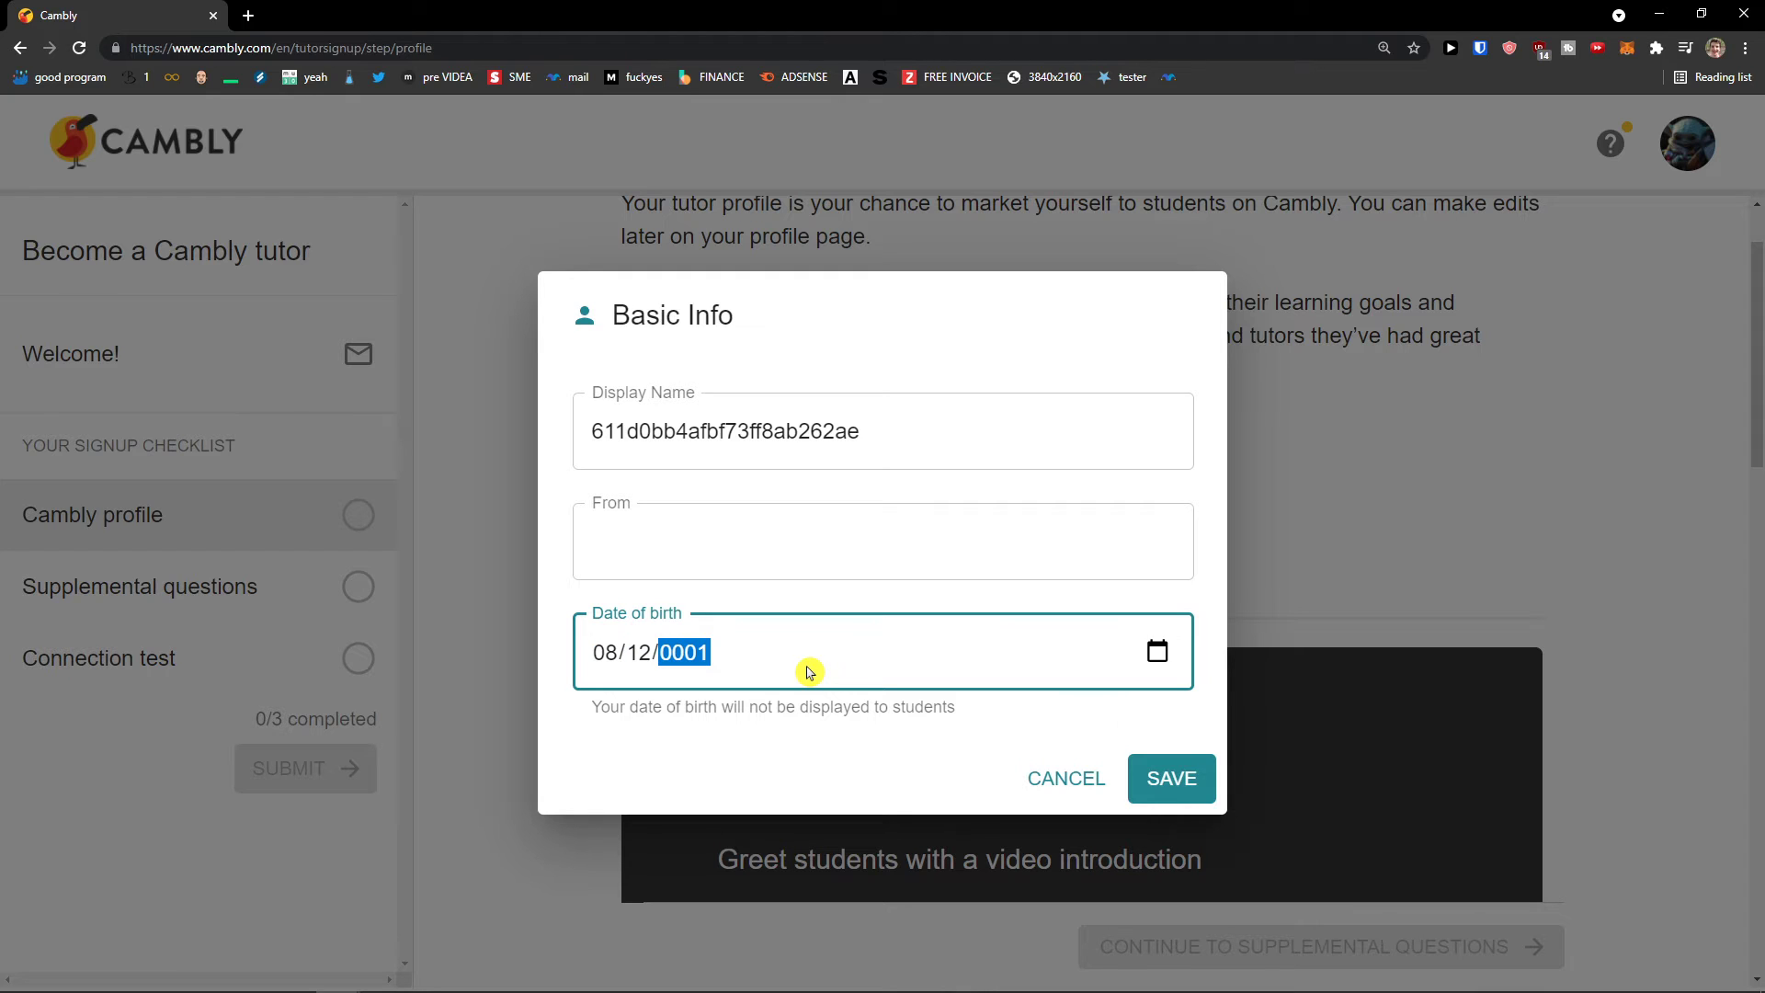
pyautogui.click(1177, 778)
pyautogui.click(1016, 677)
pyautogui.click(708, 680)
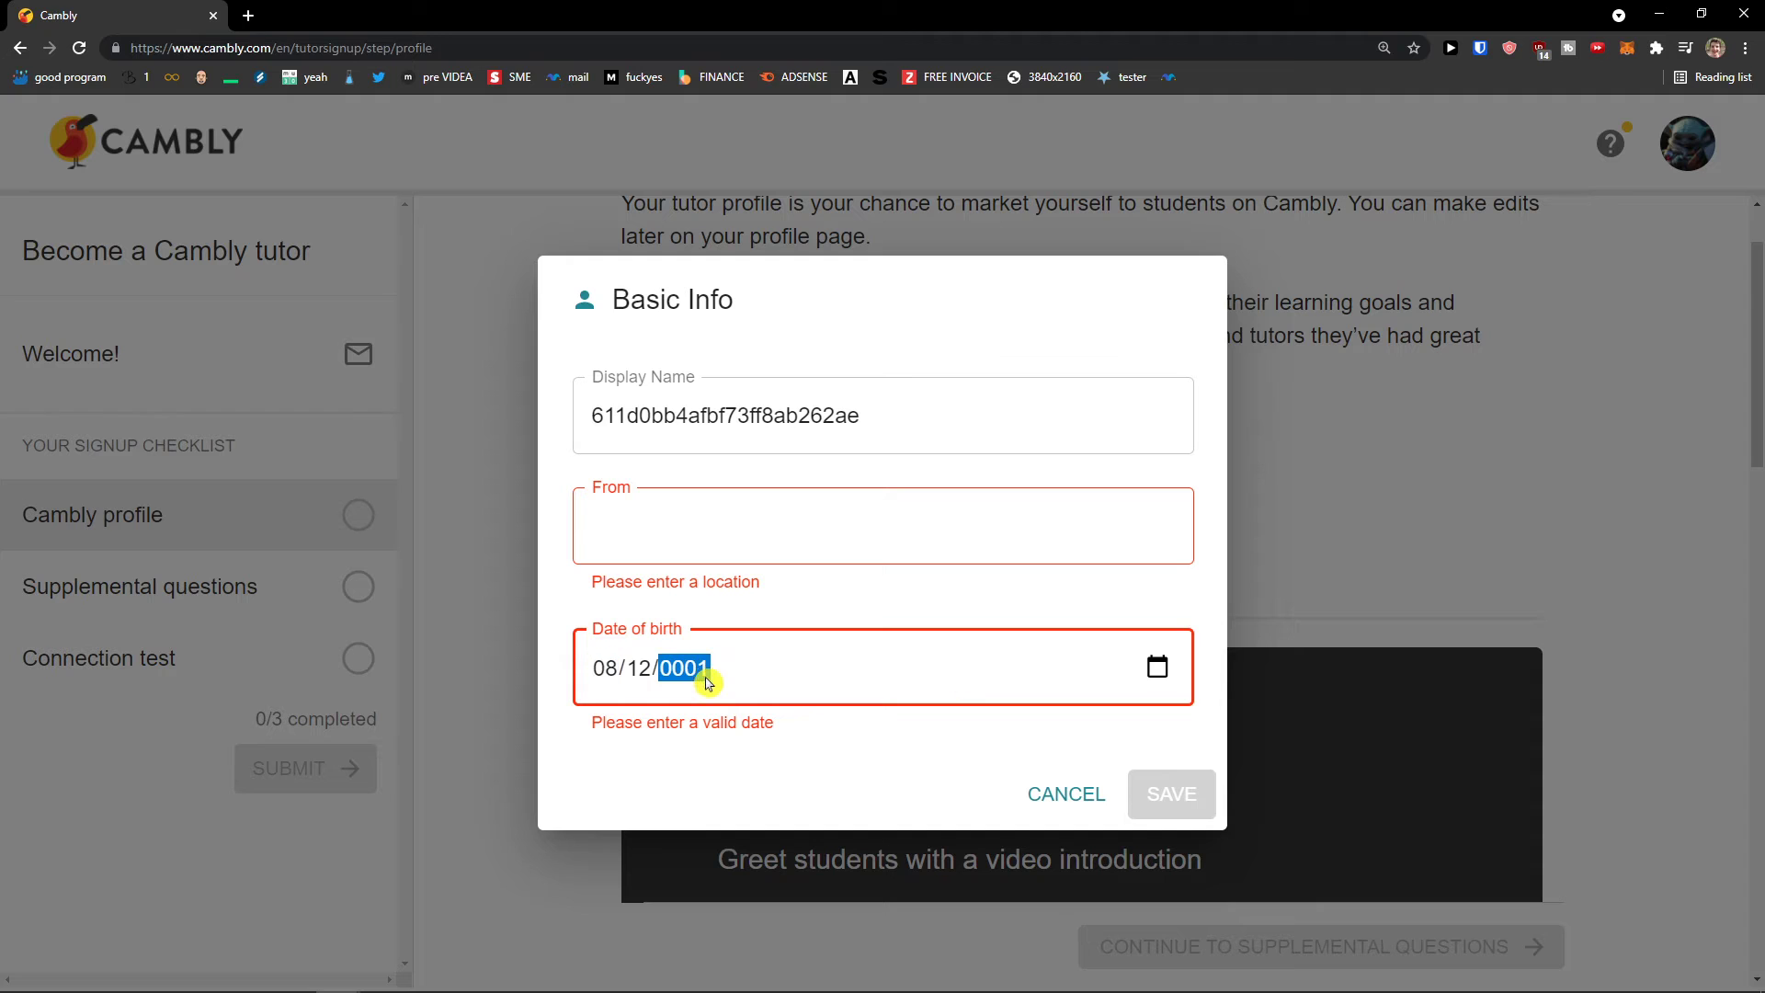
pyautogui.write('1996')
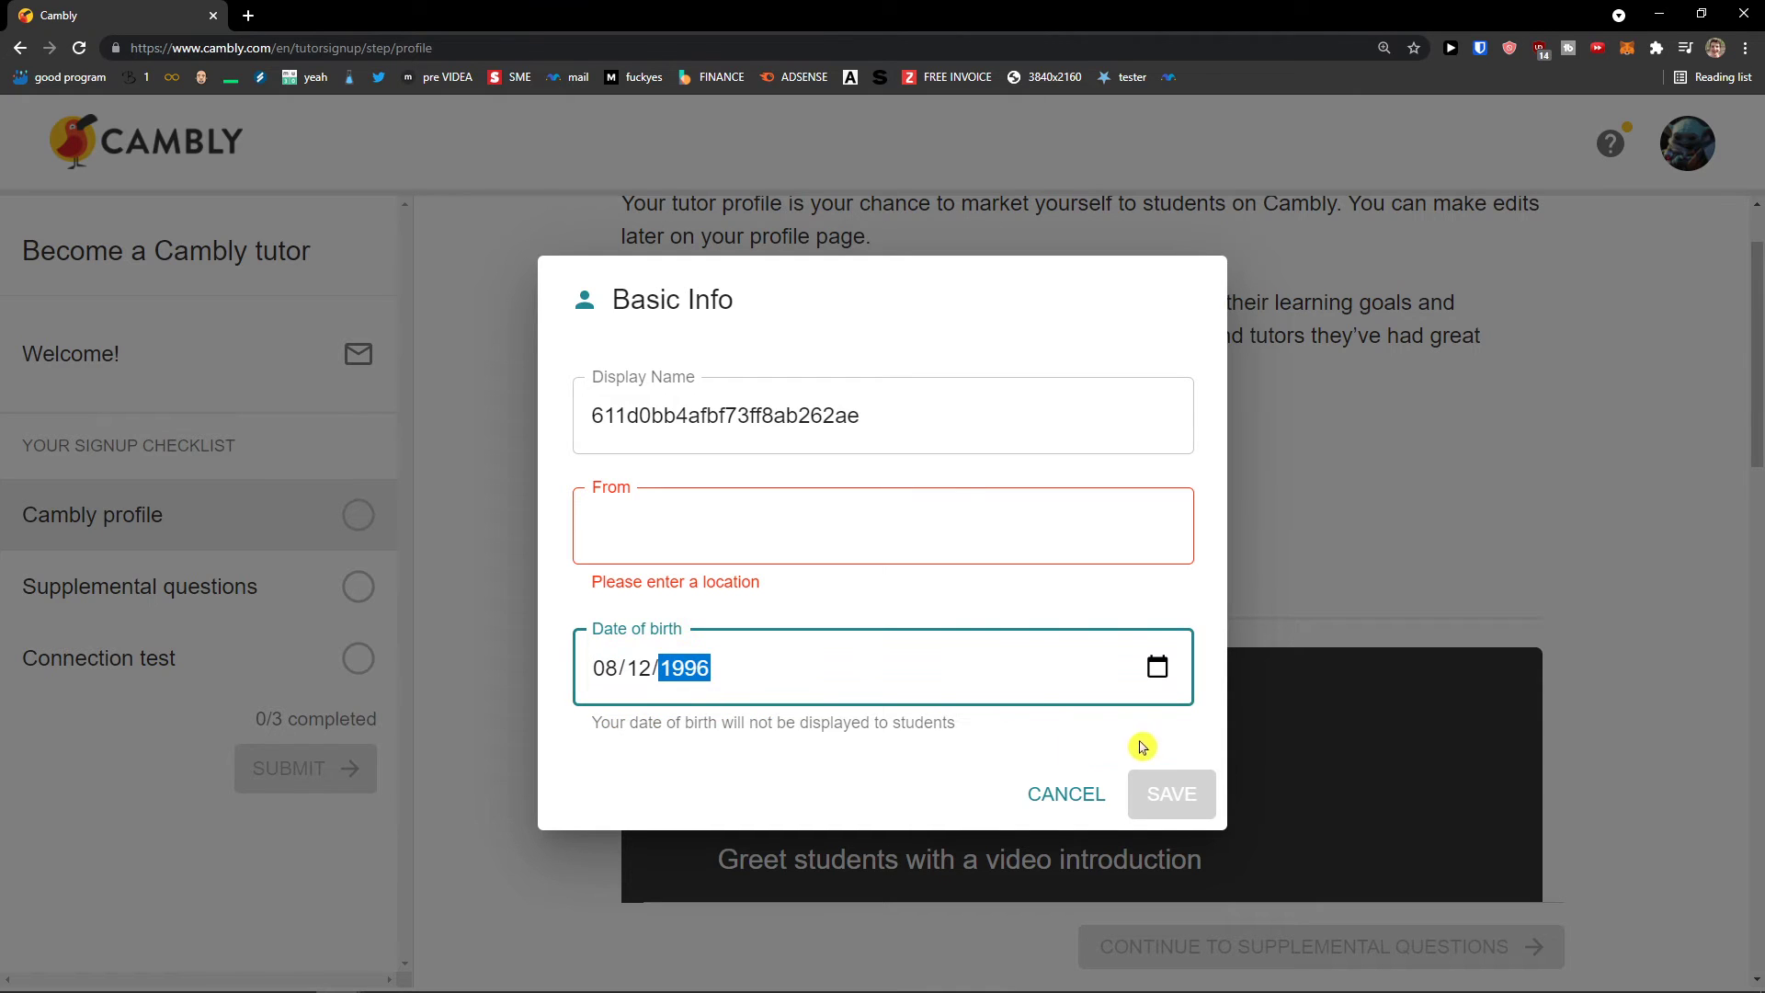
pyautogui.click(925, 549)
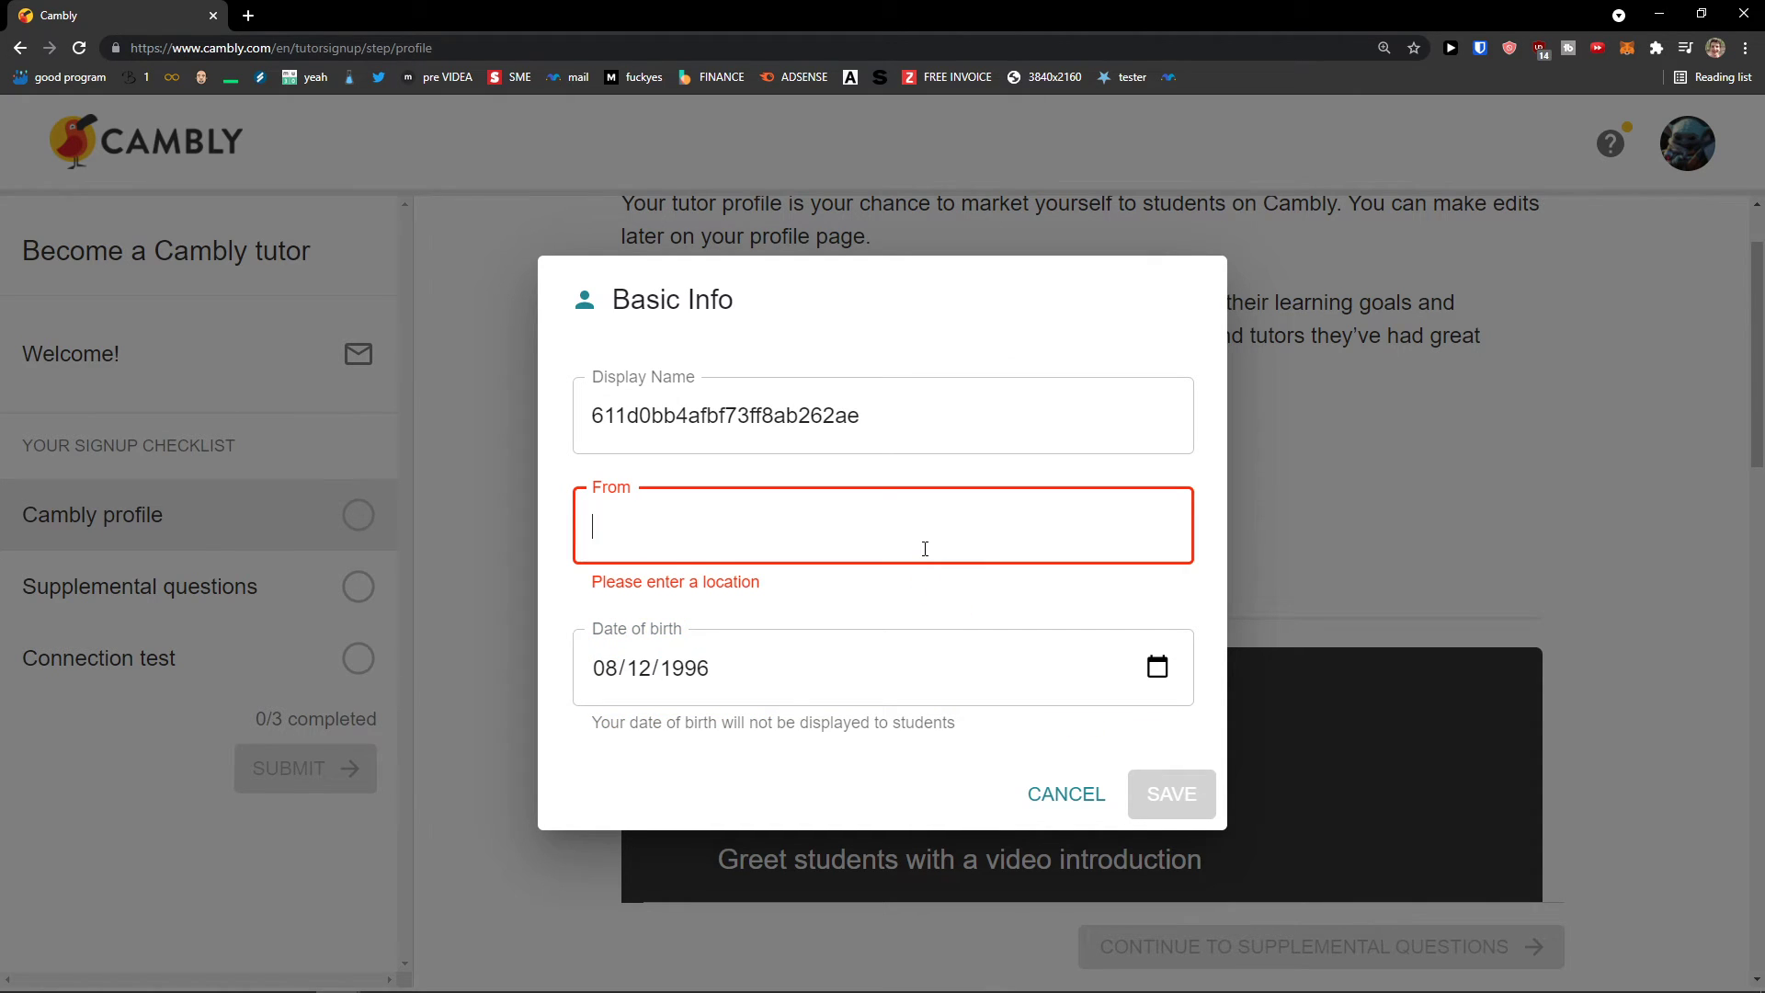
pyautogui.write('Slovakia')
pyautogui.click(1150, 772)
pyautogui.scroll(-5, 981, 708)
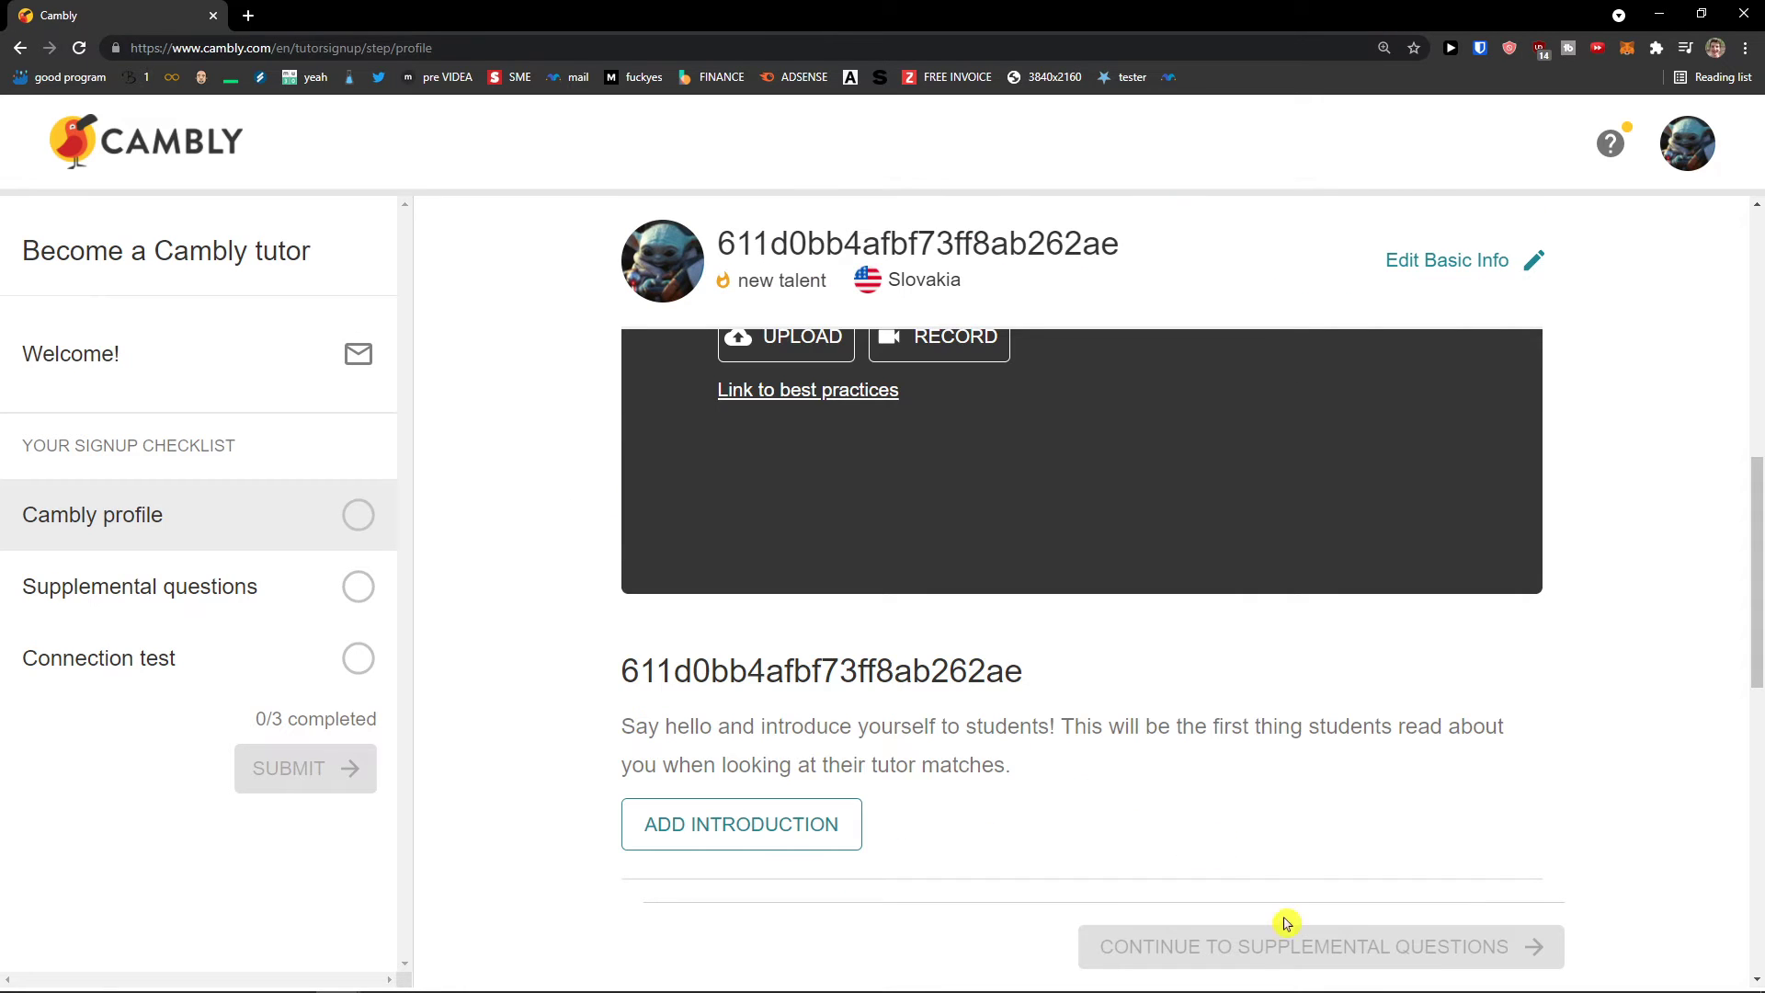
pyautogui.scroll(-10, 1135, 785)
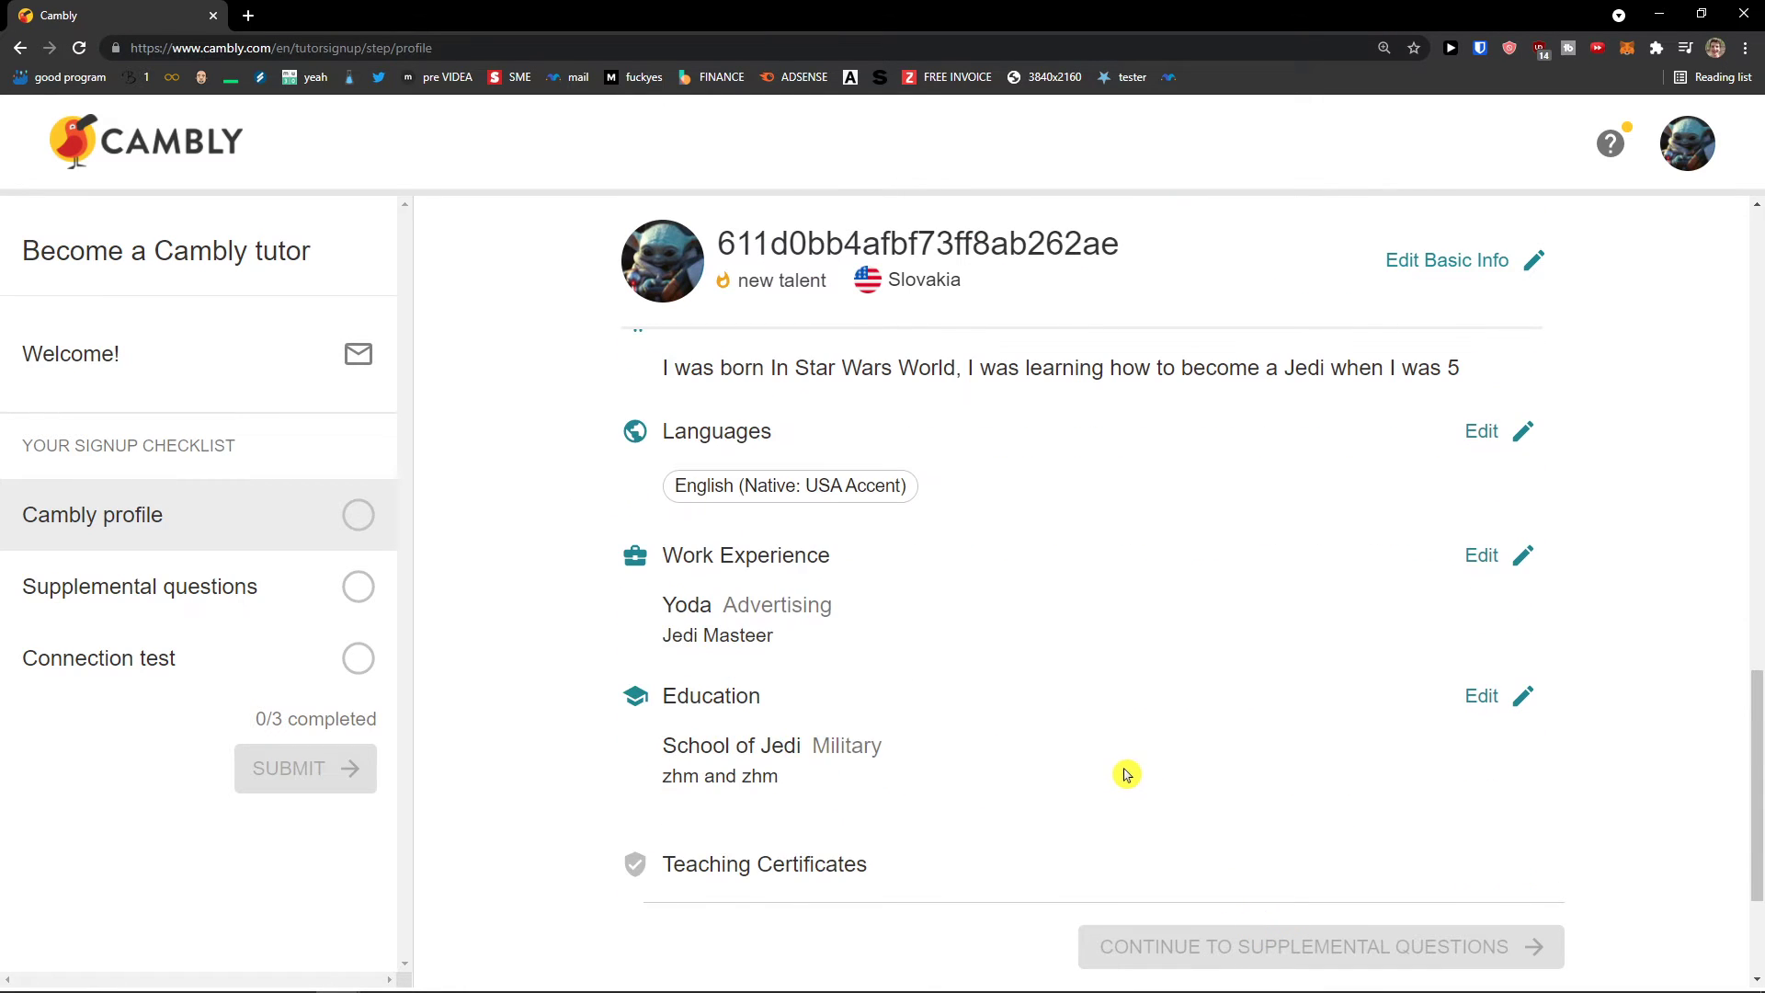
pyautogui.scroll(-3, 1125, 773)
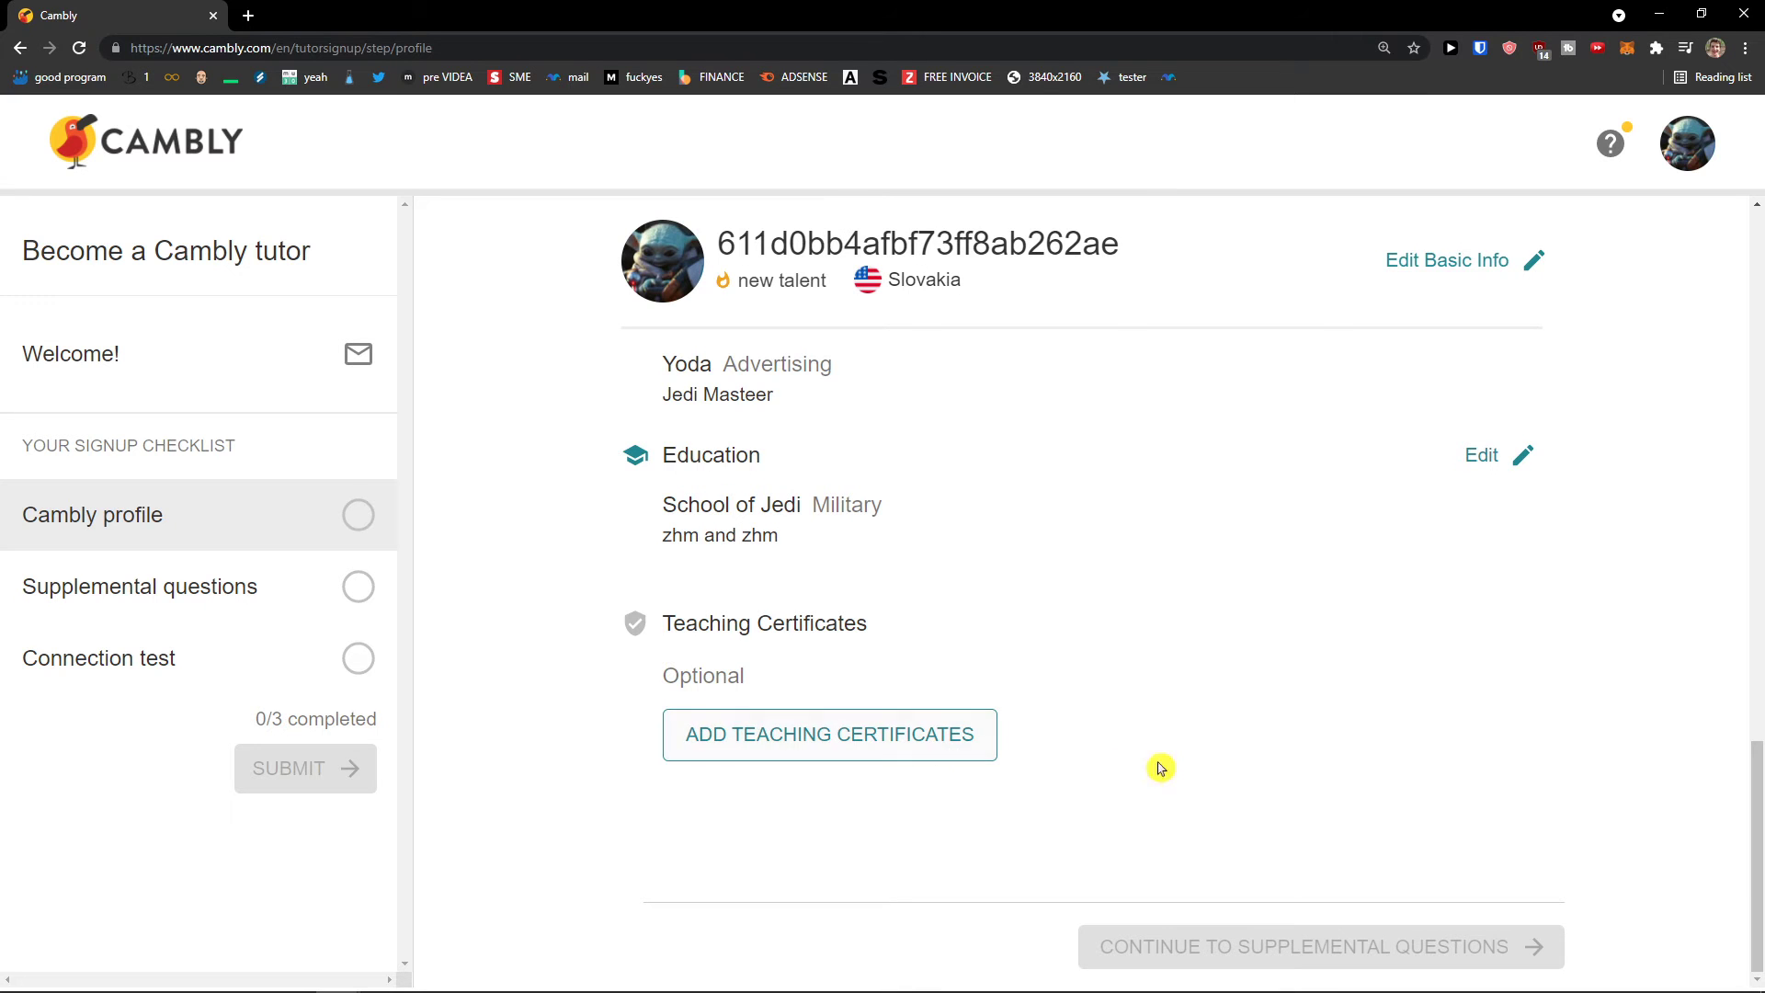
pyautogui.scroll(15, 1156, 768)
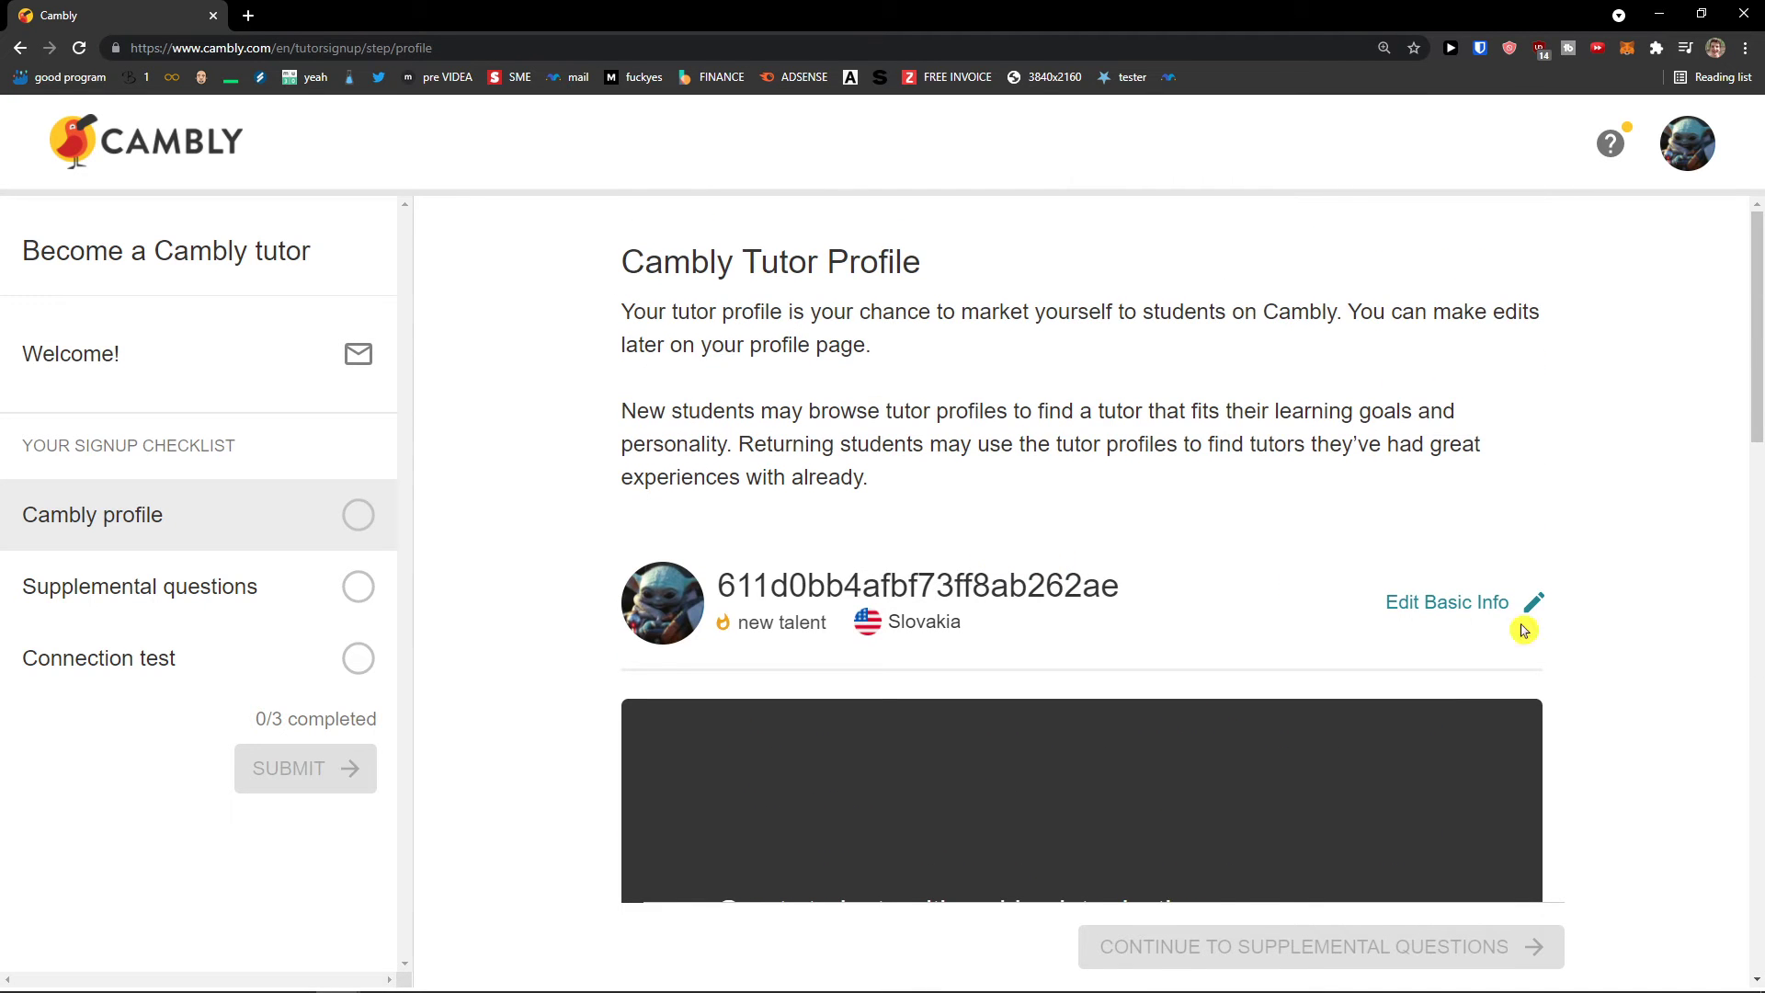
pyautogui.scroll(-7, 1201, 523)
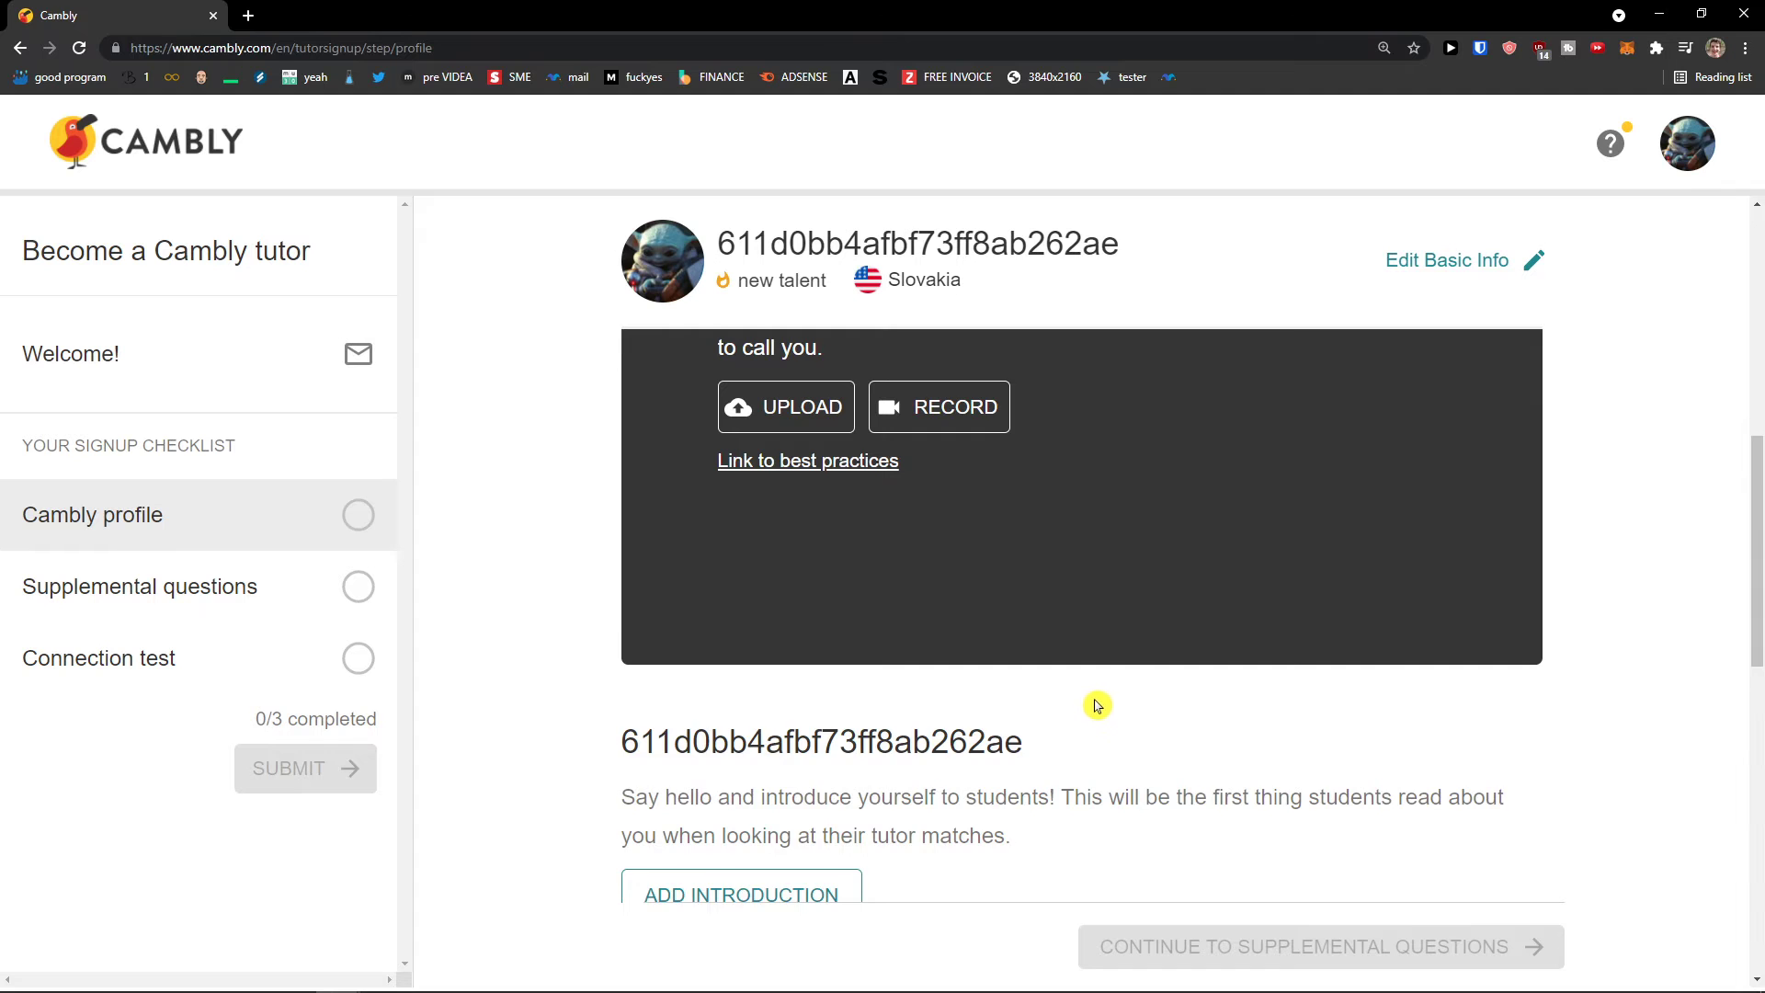
pyautogui.scroll(1, 1096, 704)
pyautogui.scroll(-13, 1096, 704)
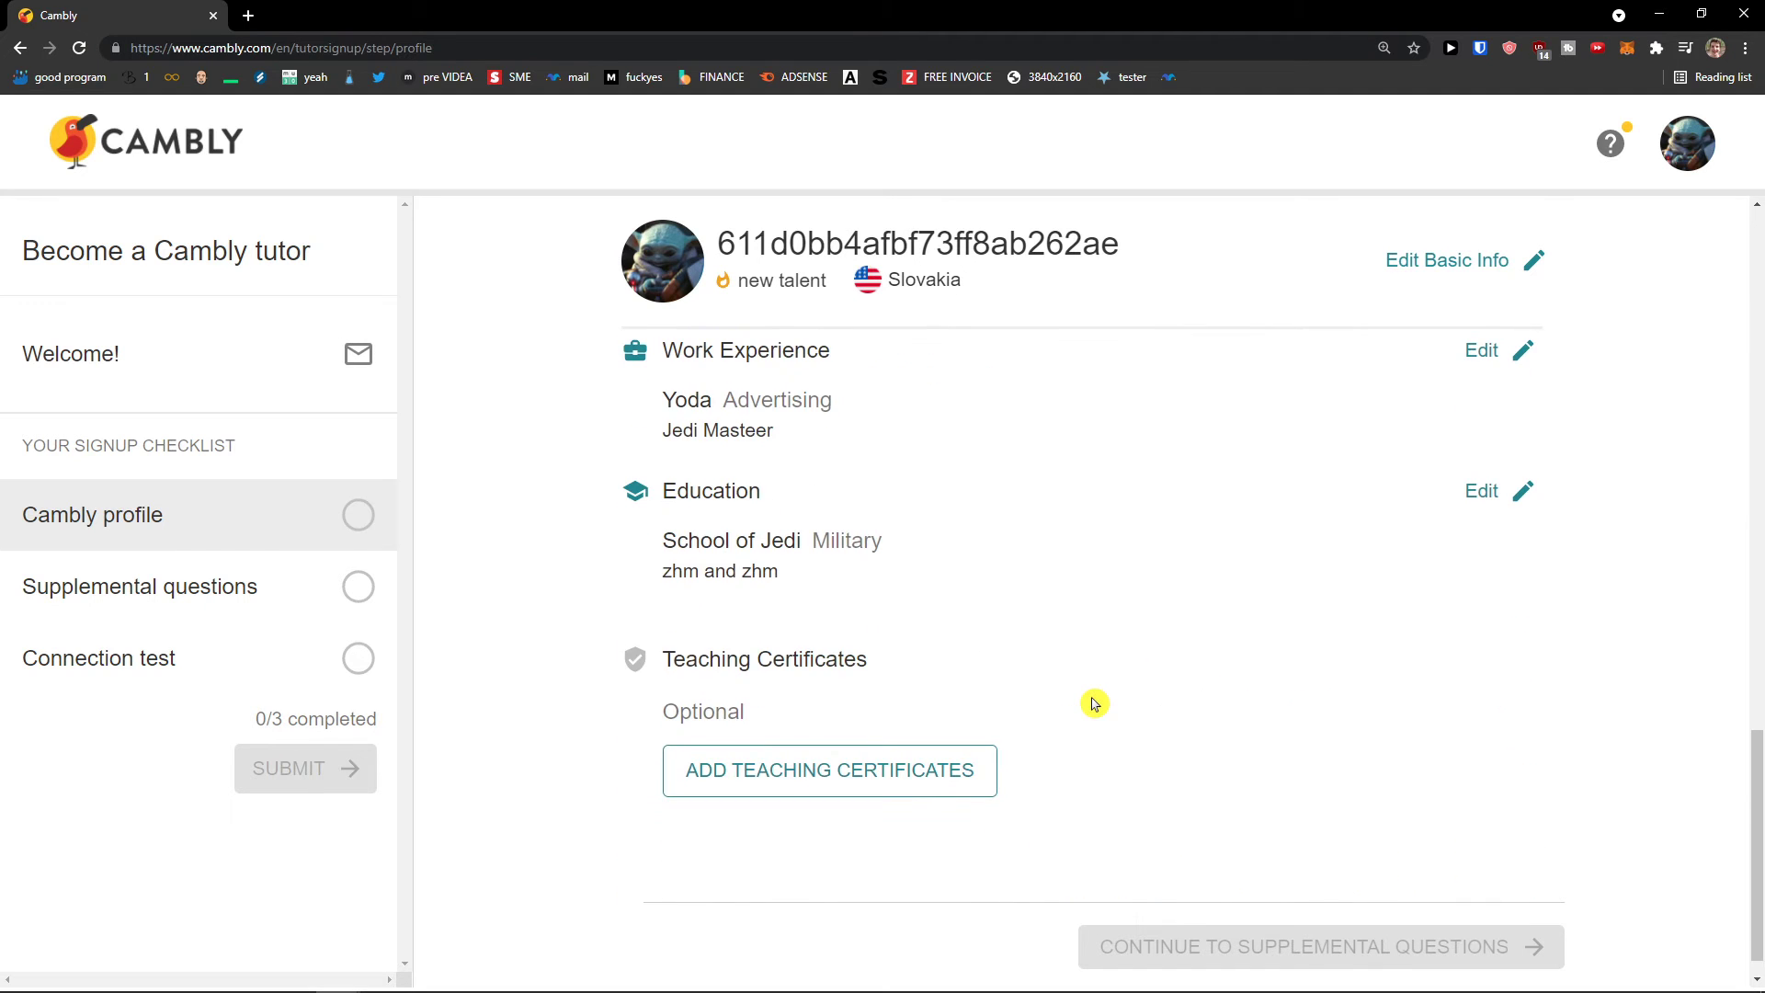
pyautogui.scroll(1, 1094, 704)
pyautogui.scroll(-1, 1095, 705)
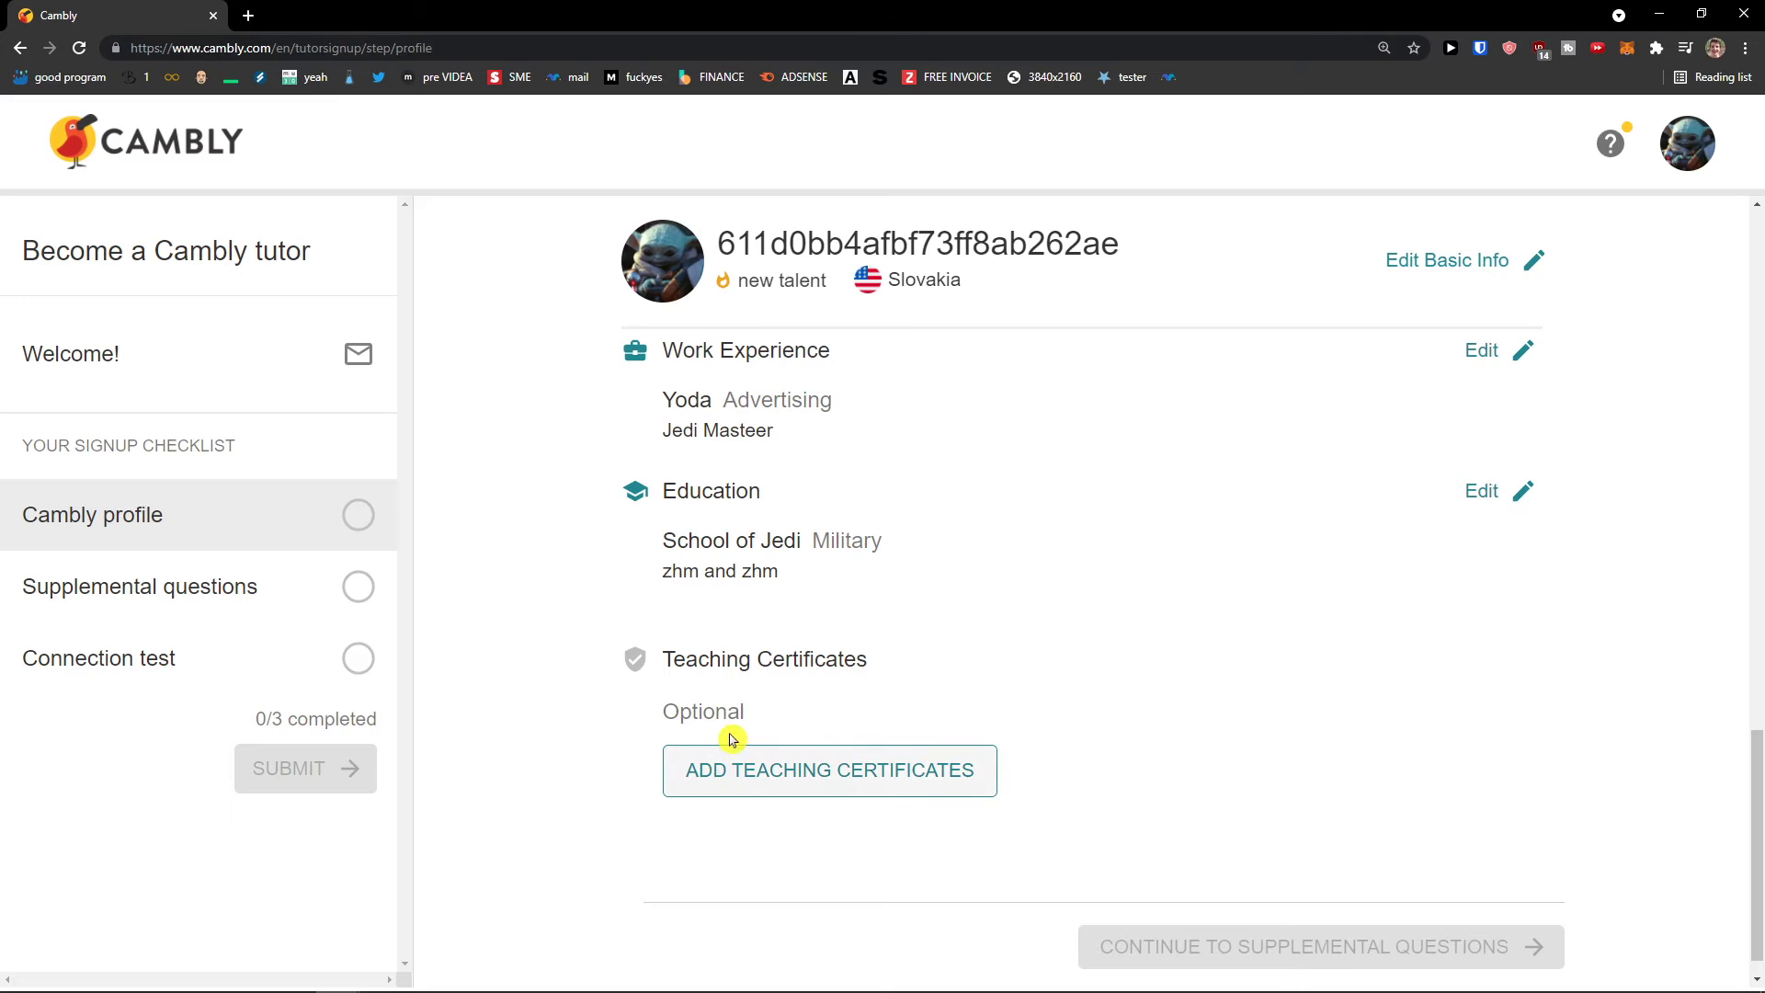
# Step: Add the uploaded five-stages.tiff as an 'Other relevant certificate' teaching certificate and save it
pyautogui.click(733, 768)
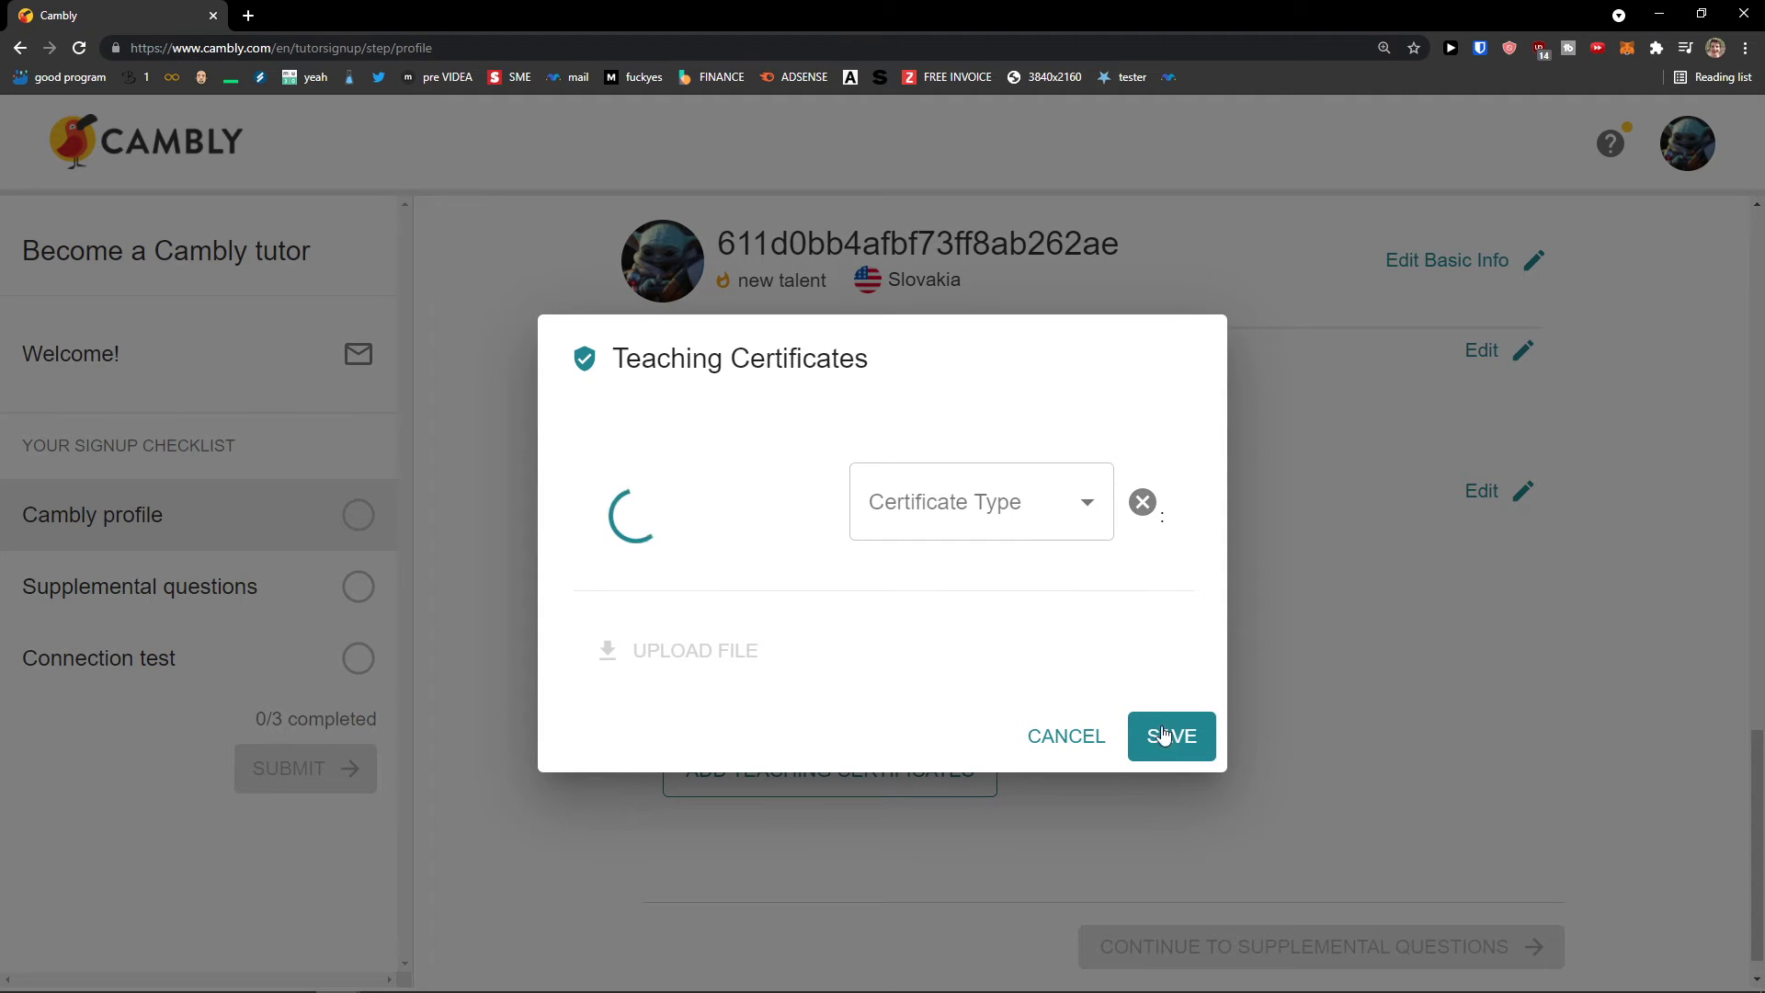
pyautogui.click(1027, 530)
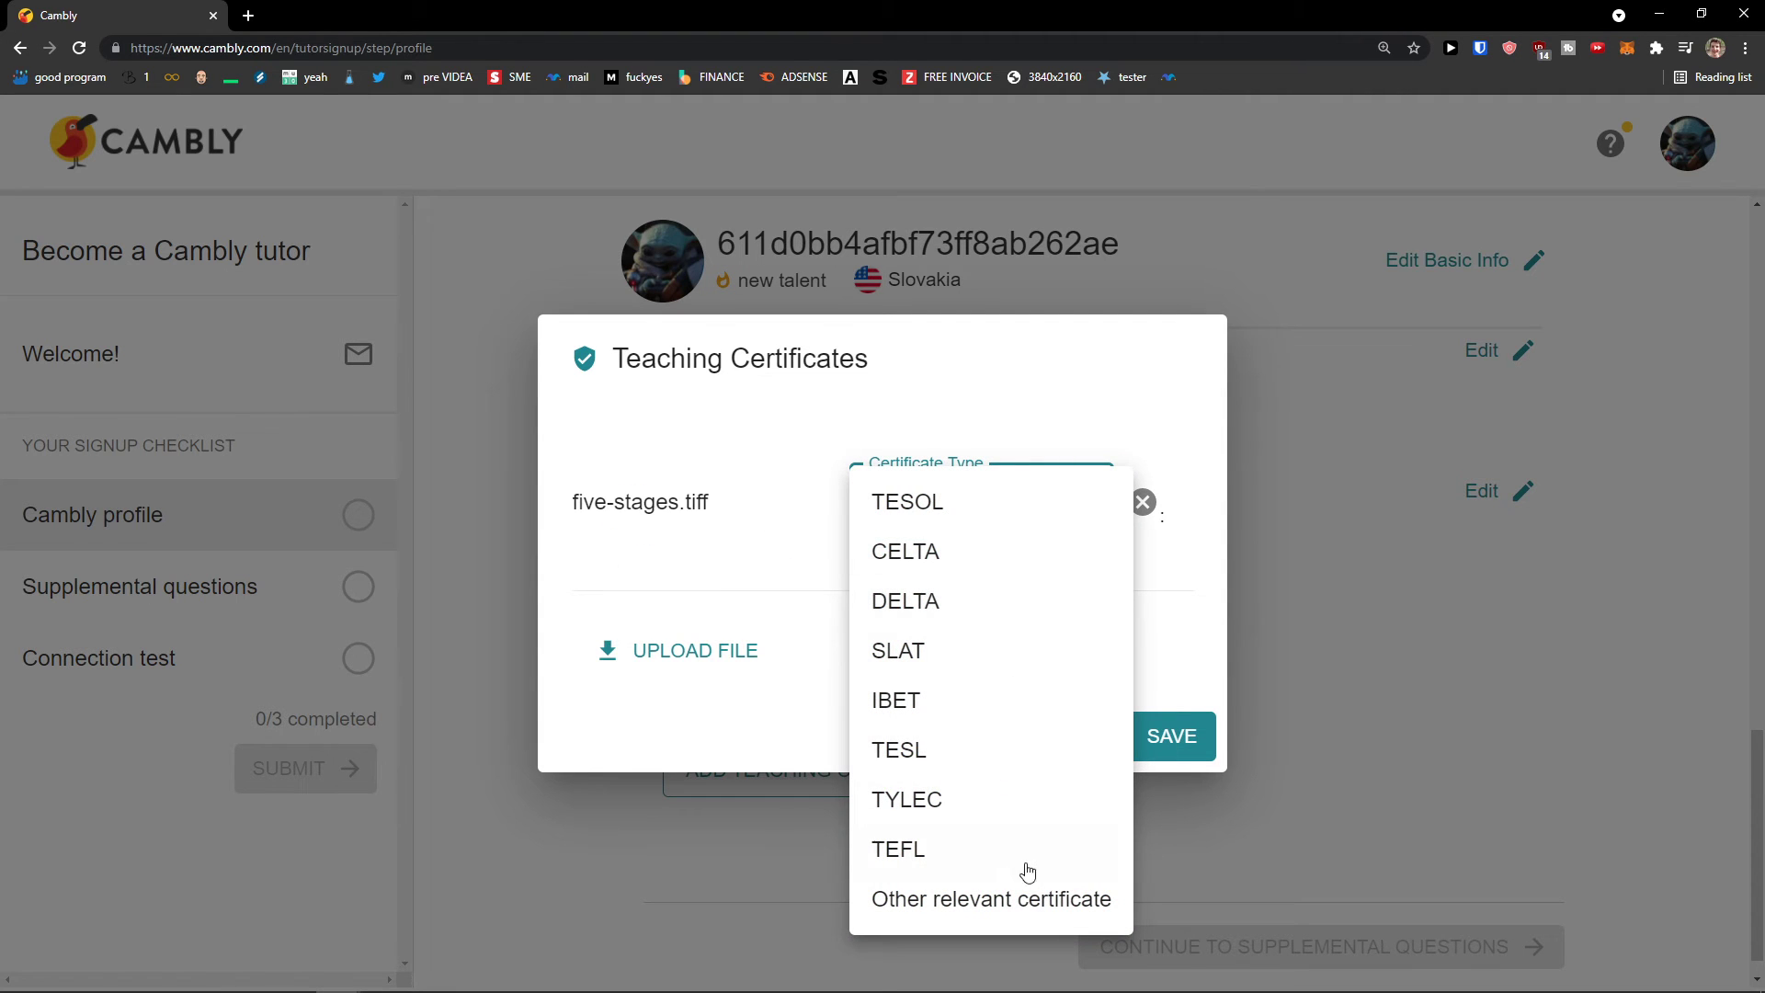
pyautogui.click(1024, 899)
pyautogui.click(1172, 737)
pyautogui.scroll(1, 1245, 723)
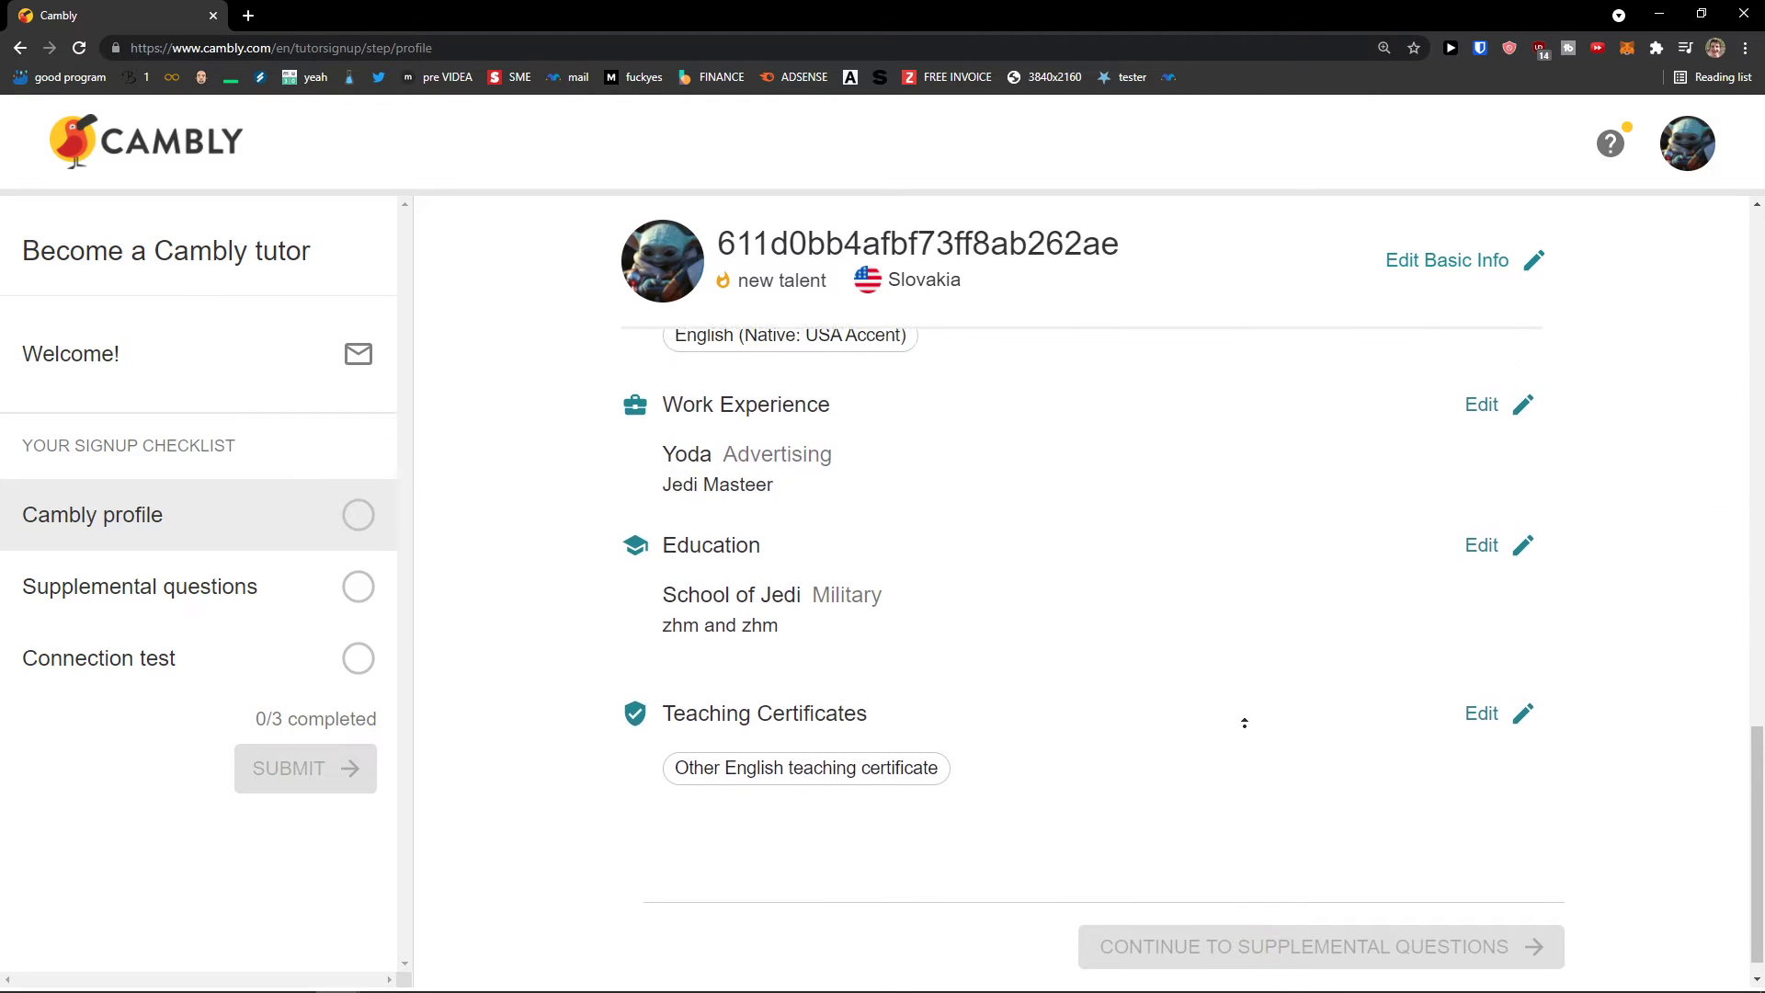
pyautogui.scroll(10, 1245, 724)
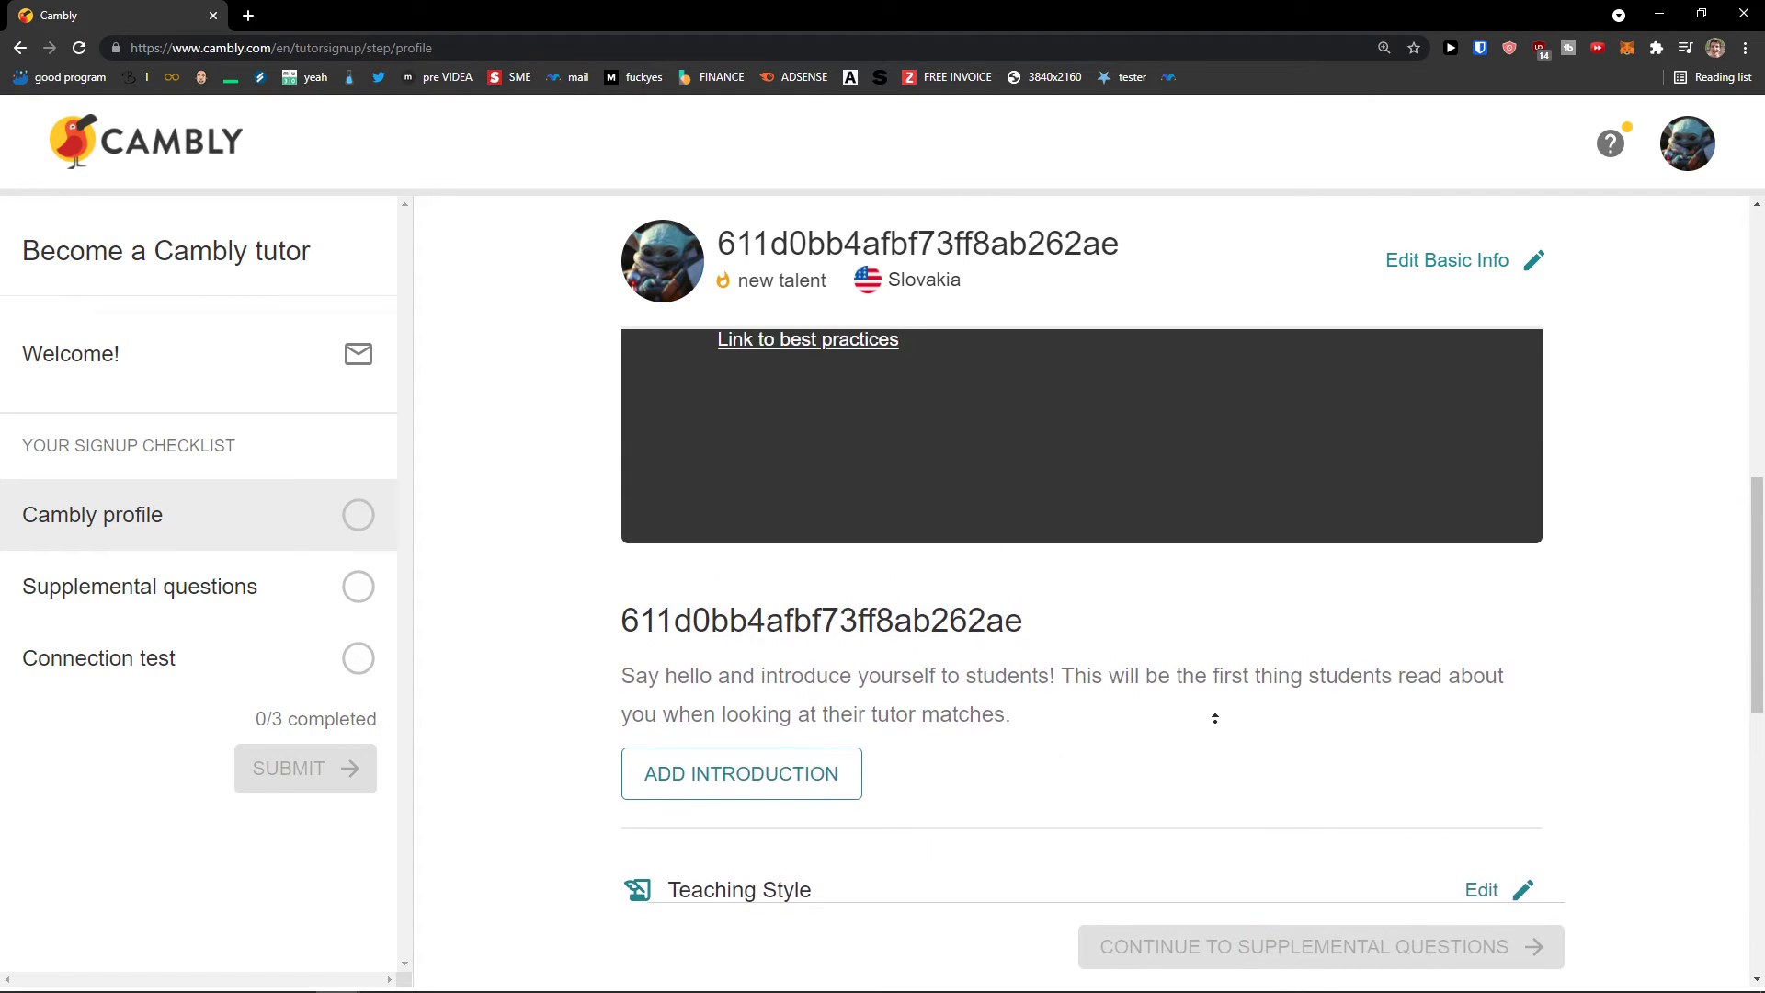
# Step: Upload a 2-second introduction video to the profile's video section and review the profile
pyautogui.scroll(3, 1215, 718)
pyautogui.click(809, 605)
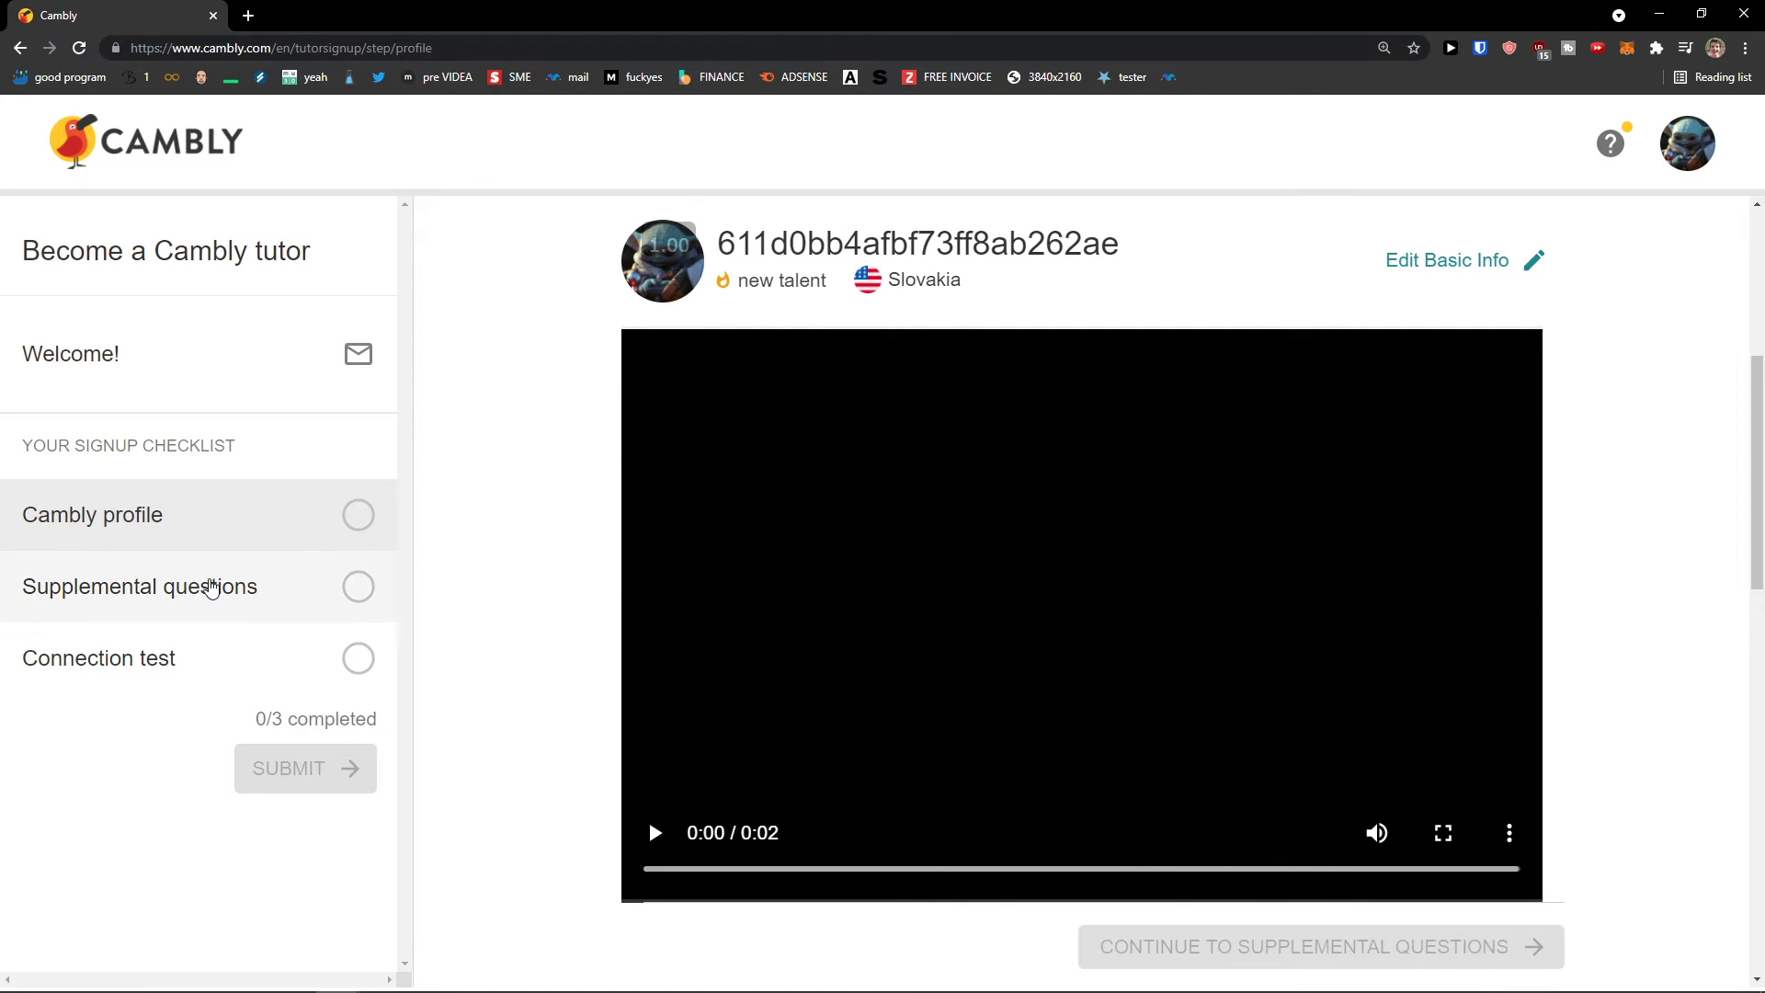
pyautogui.scroll(4, 810, 677)
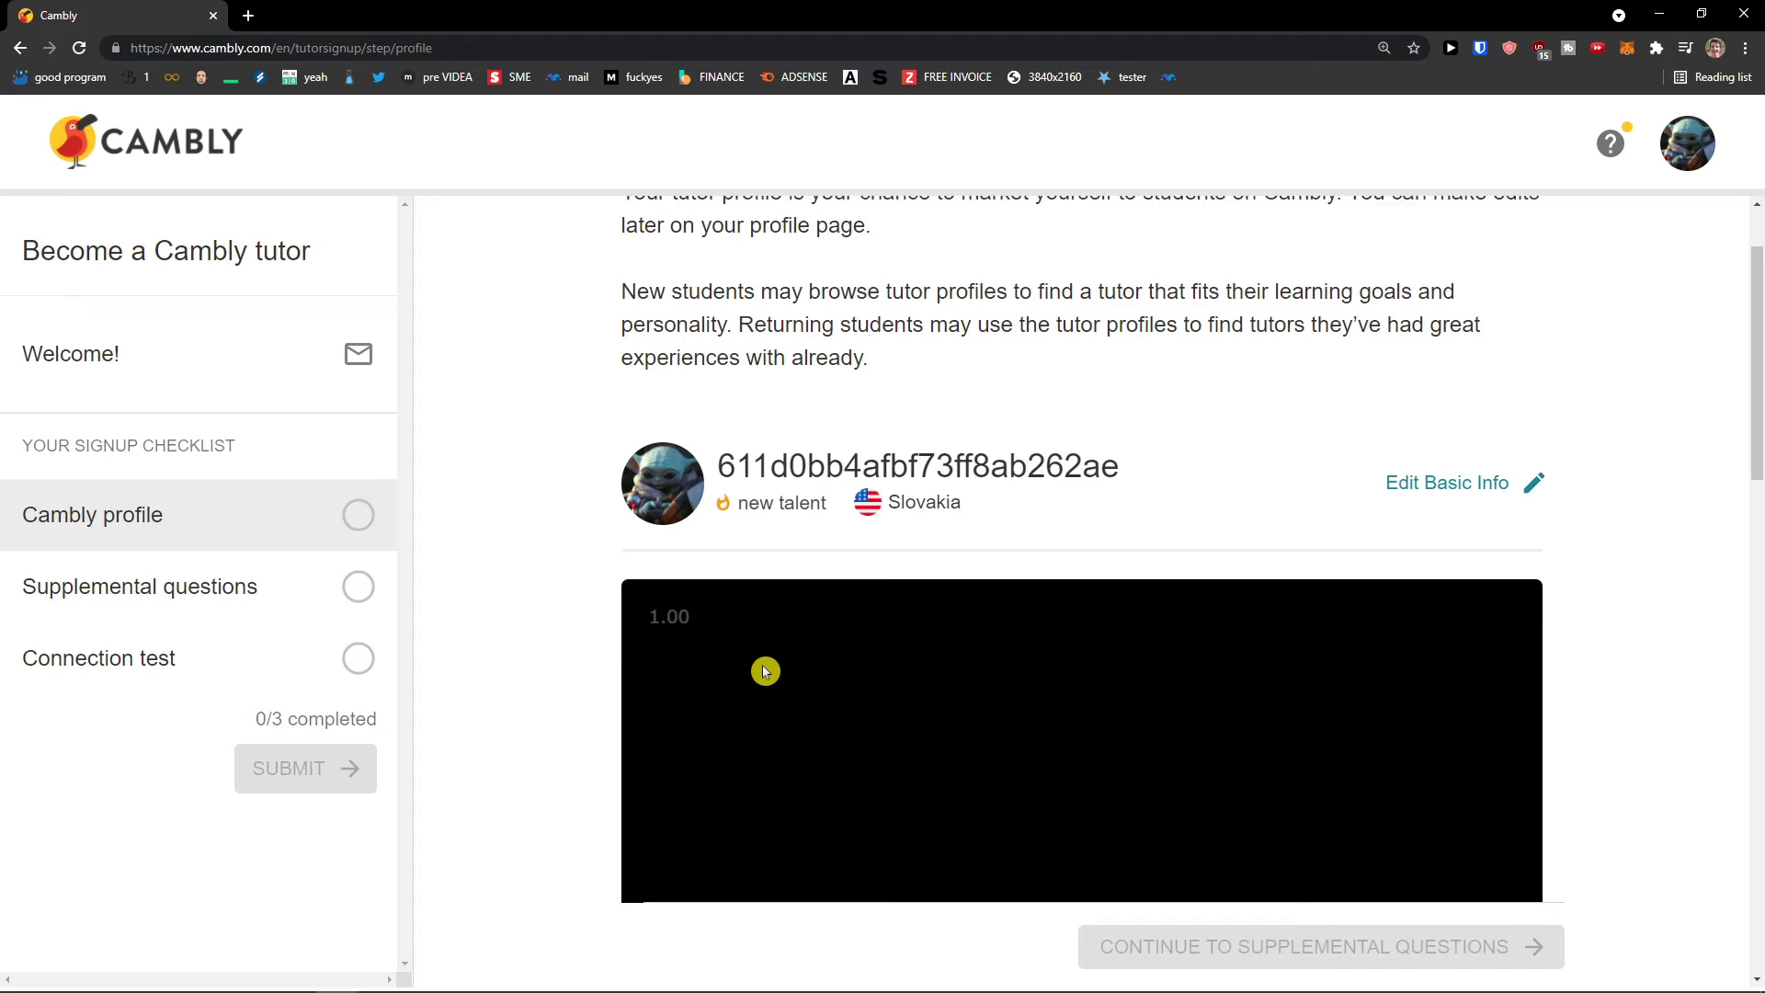
pyautogui.scroll(2, 765, 671)
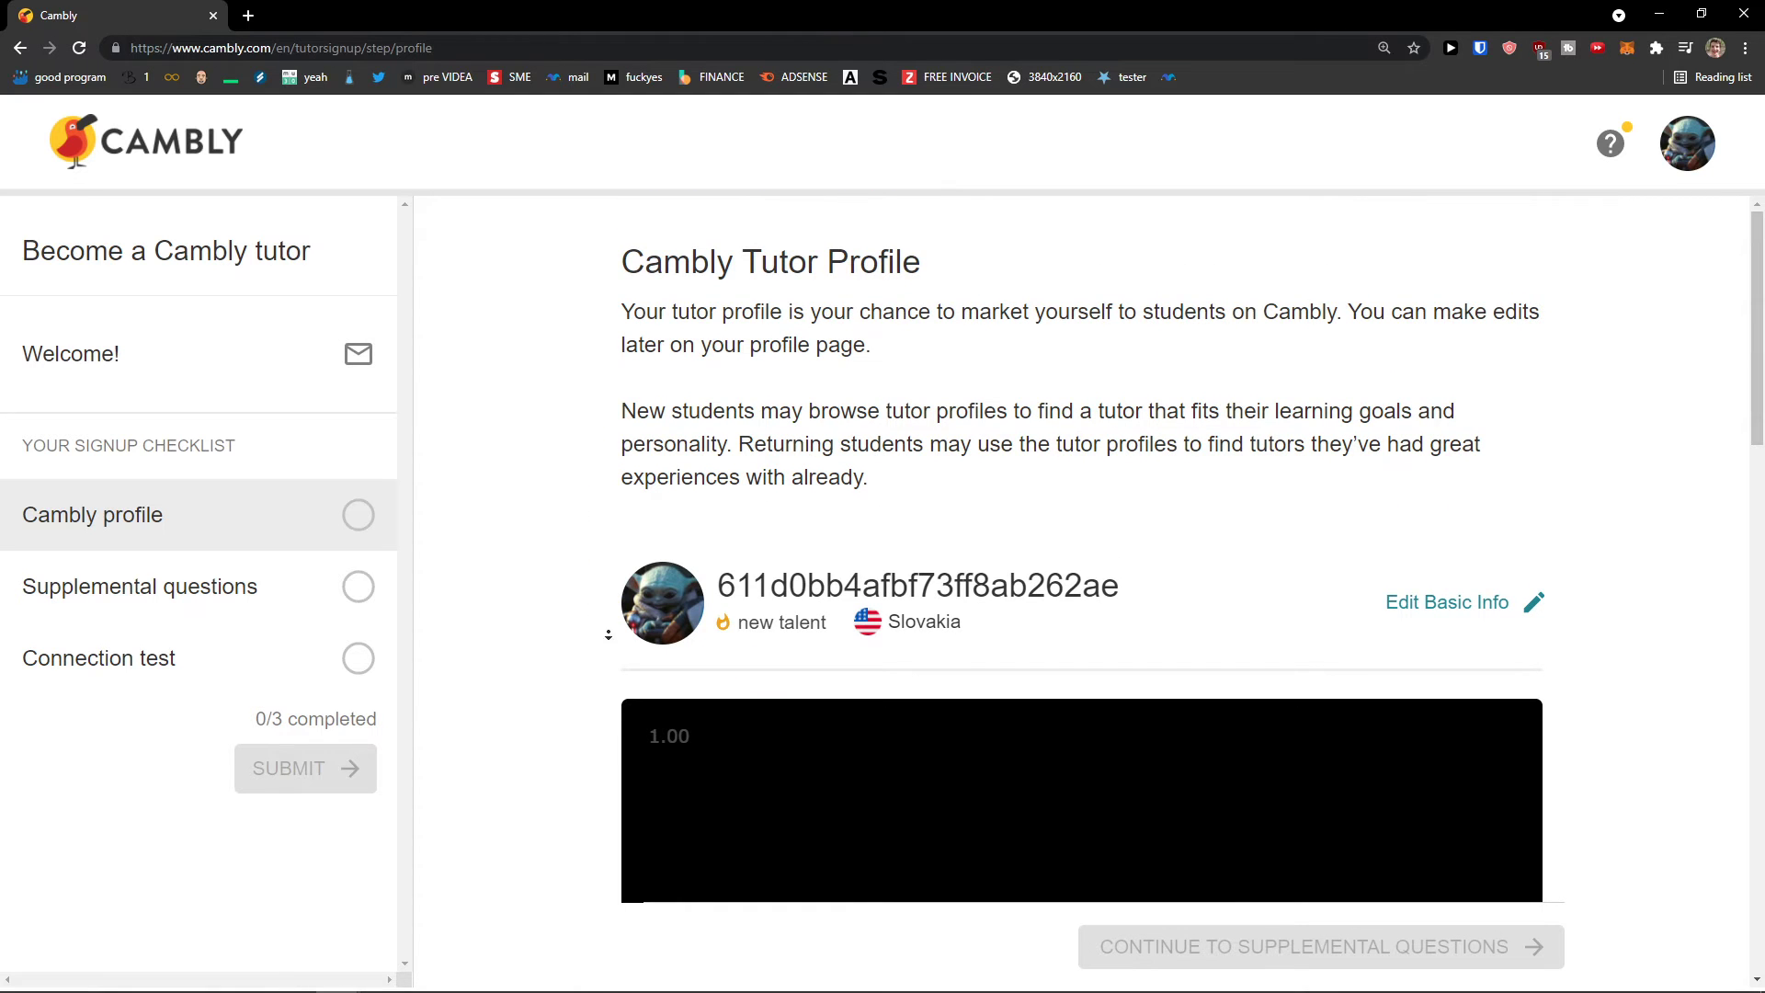
pyautogui.scroll(-10, 518, 602)
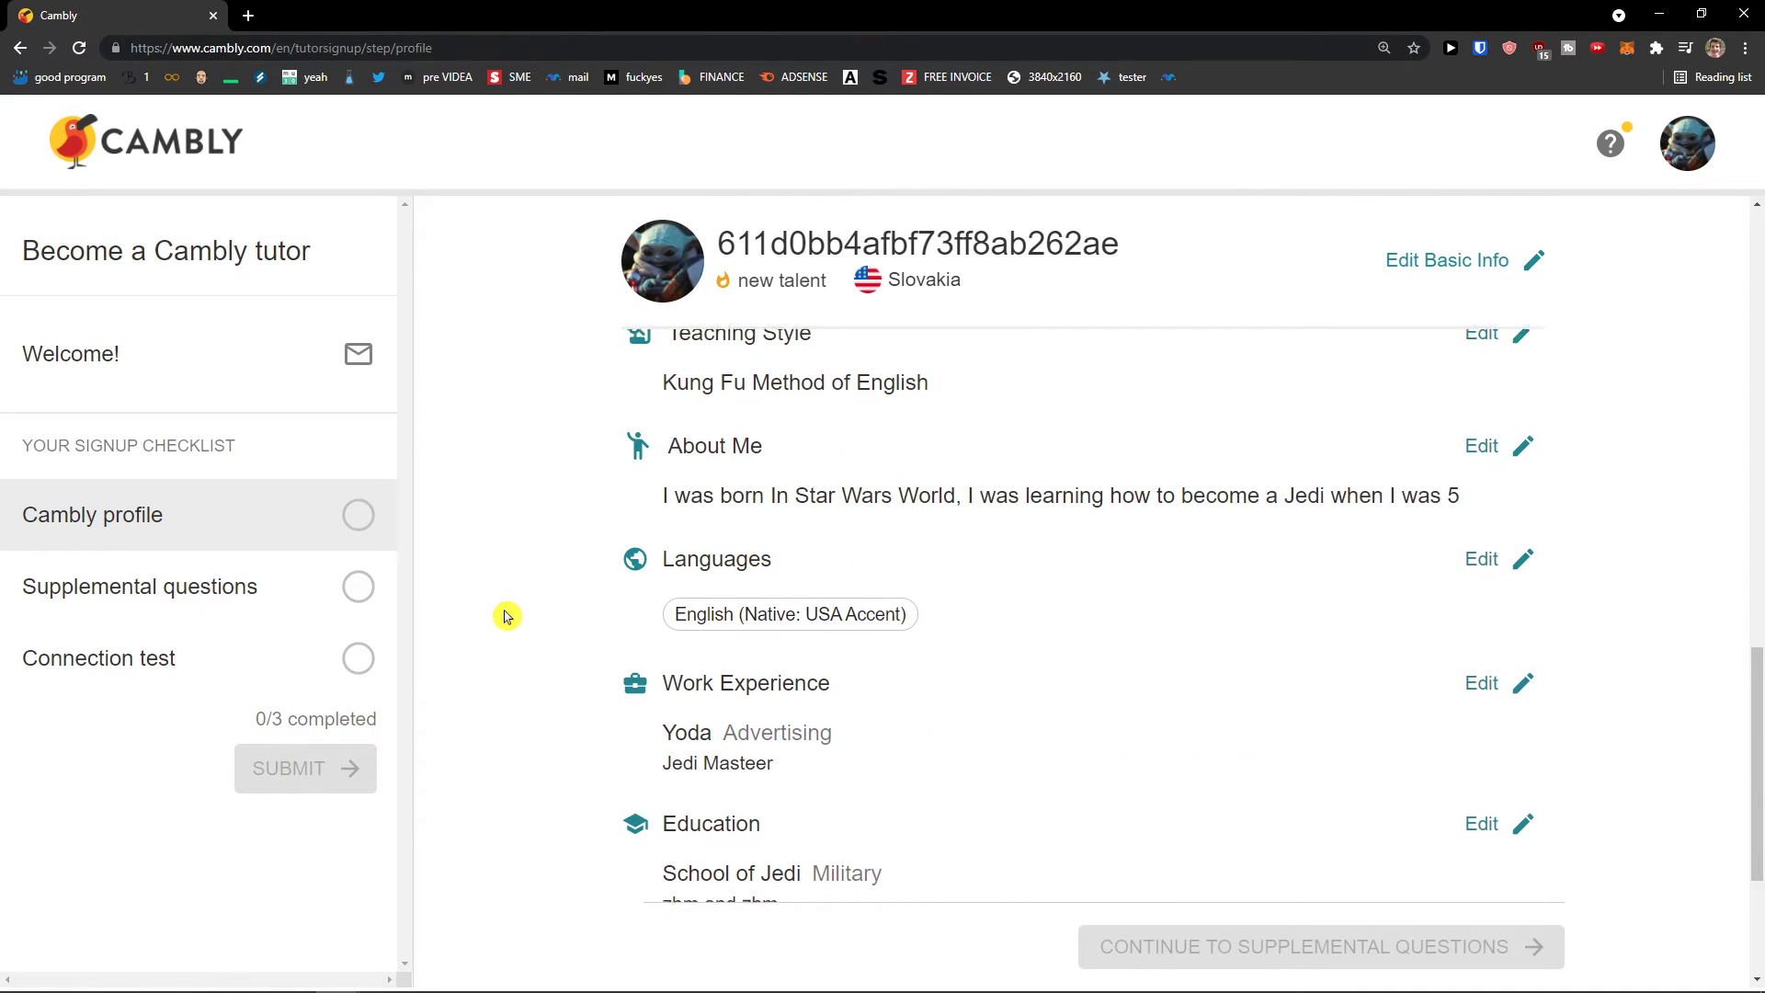
pyautogui.scroll(-2, 505, 615)
pyautogui.scroll(8, 511, 615)
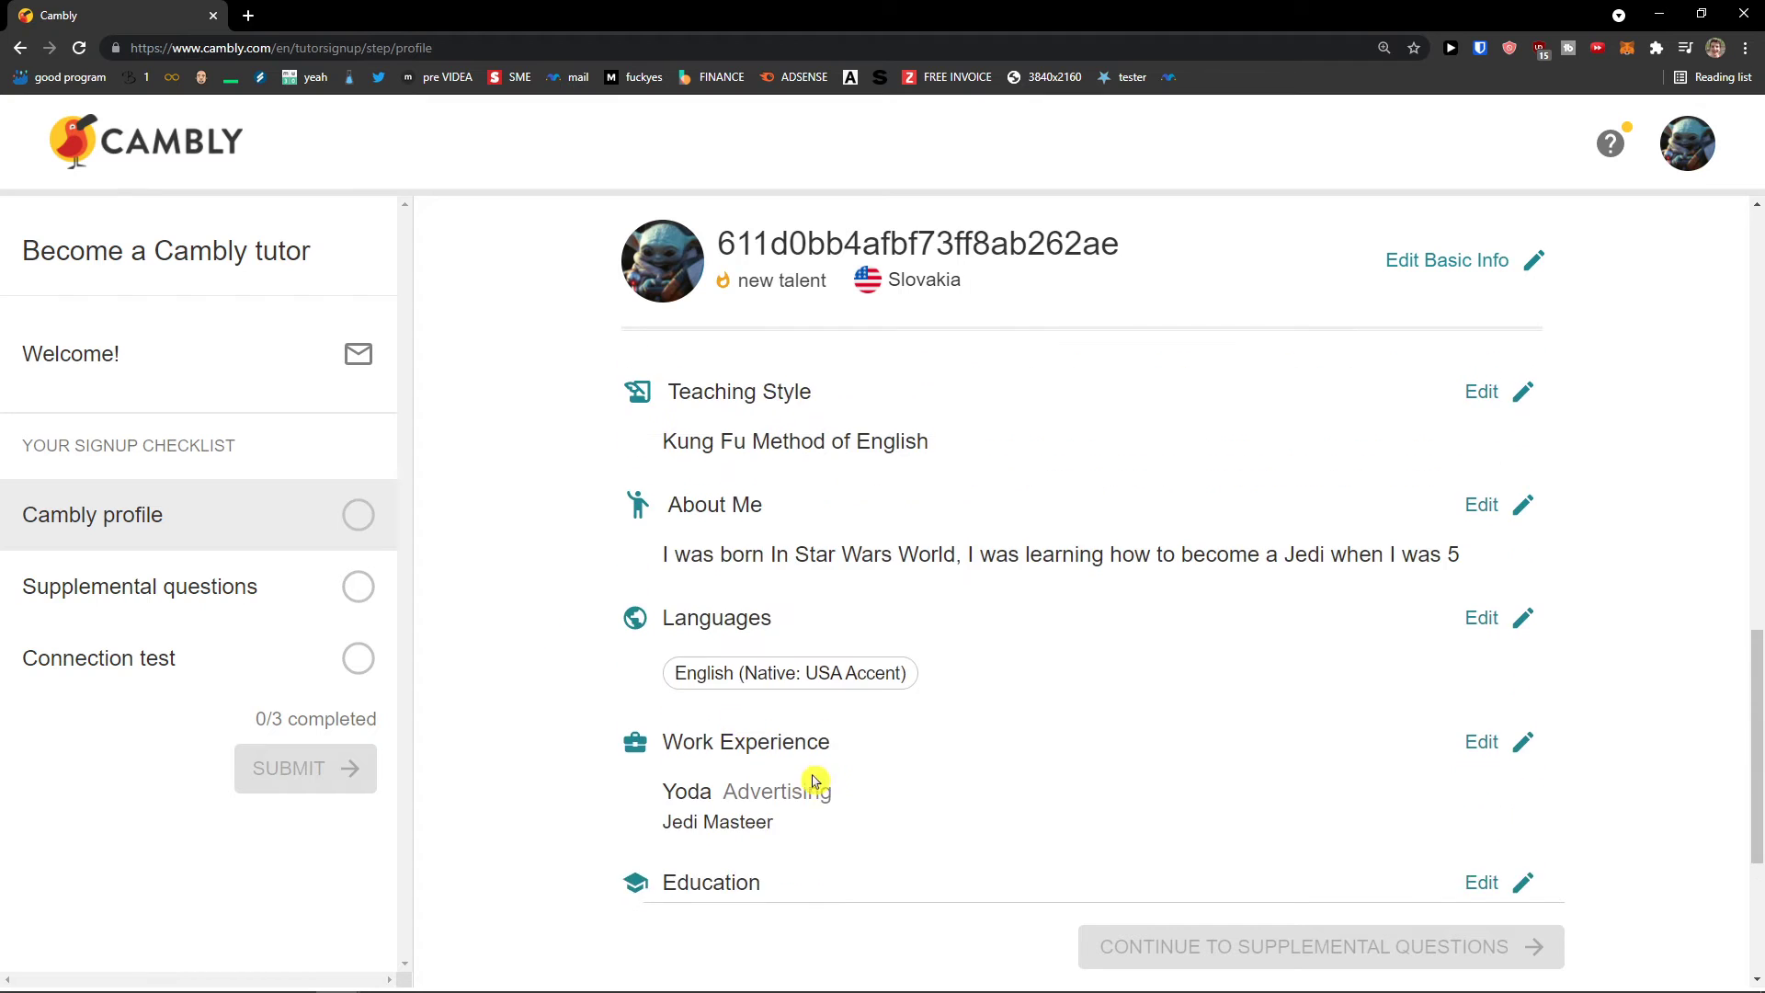
# Step: Write the profile introduction 'This is my introduction' and save it
pyautogui.click(750, 750)
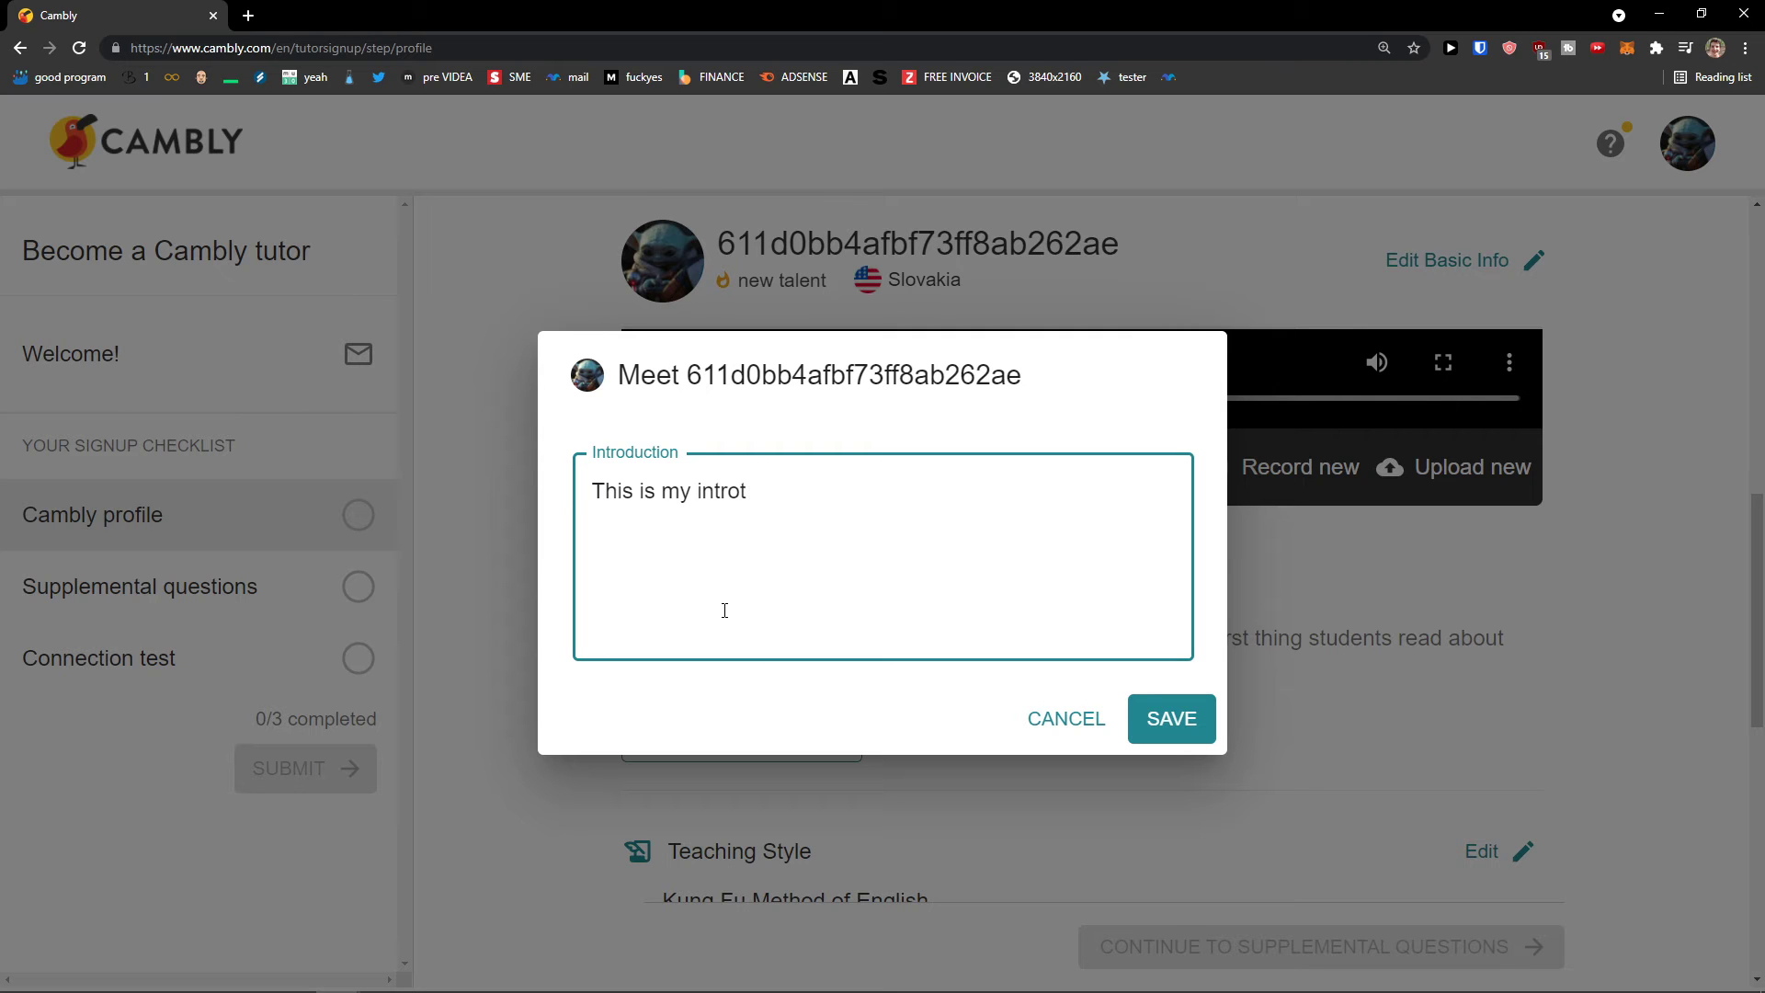
pyautogui.click(1167, 716)
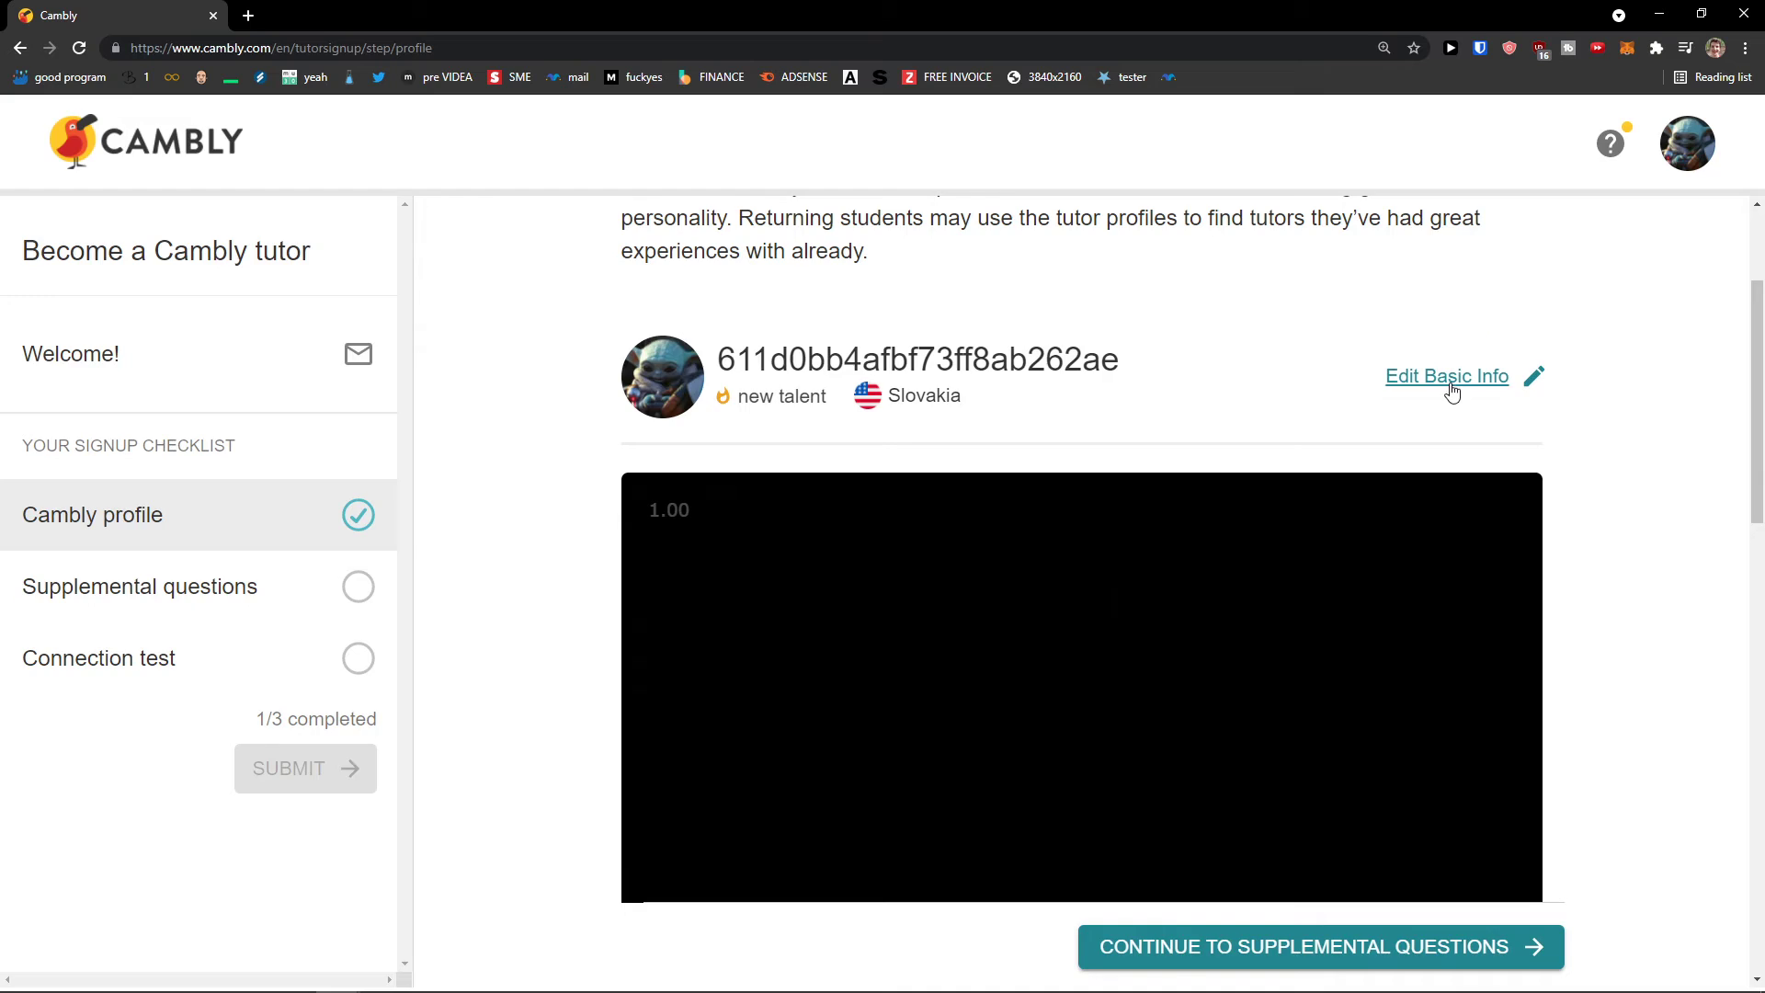
# Step: Replace the auto-generated Display Name in Basic Info with a chosen name
pyautogui.click(1448, 376)
pyautogui.doubleClick(814, 440)
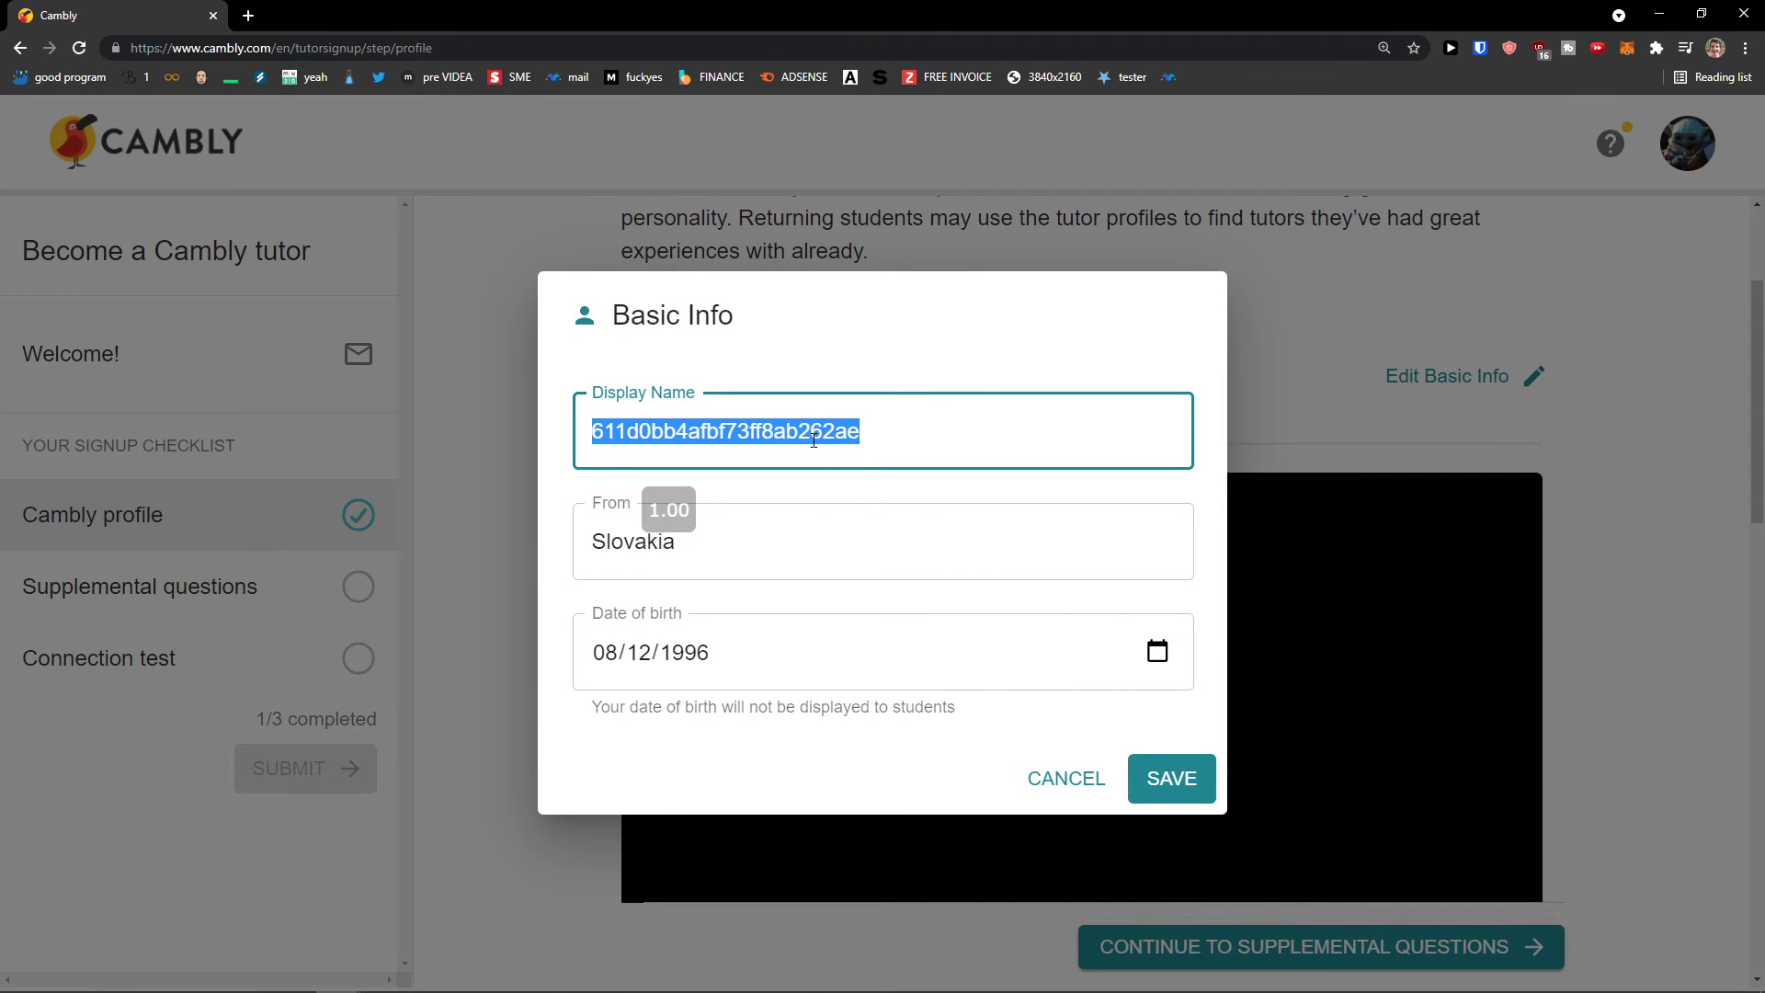
pyautogui.write('H')
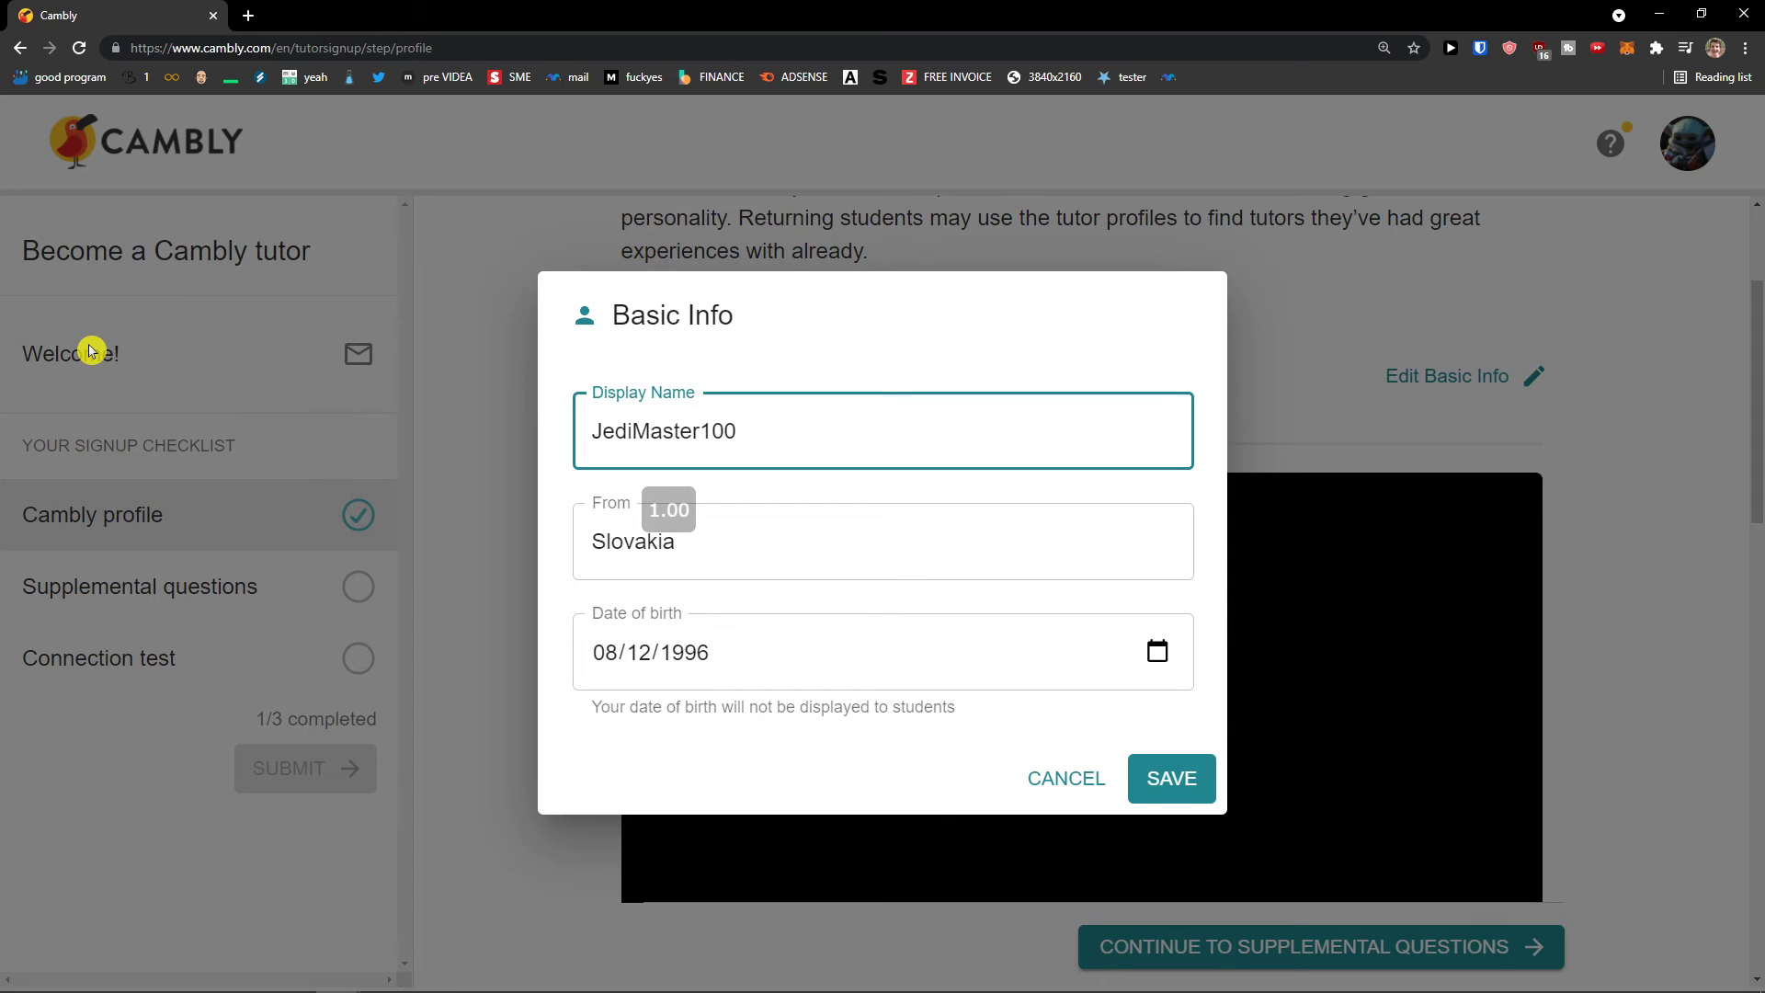
# Step: Search Google for 'cambly' in a new browser tab
pyautogui.click(249, 16)
pyautogui.write('cambly')
pyautogui.press('Return')
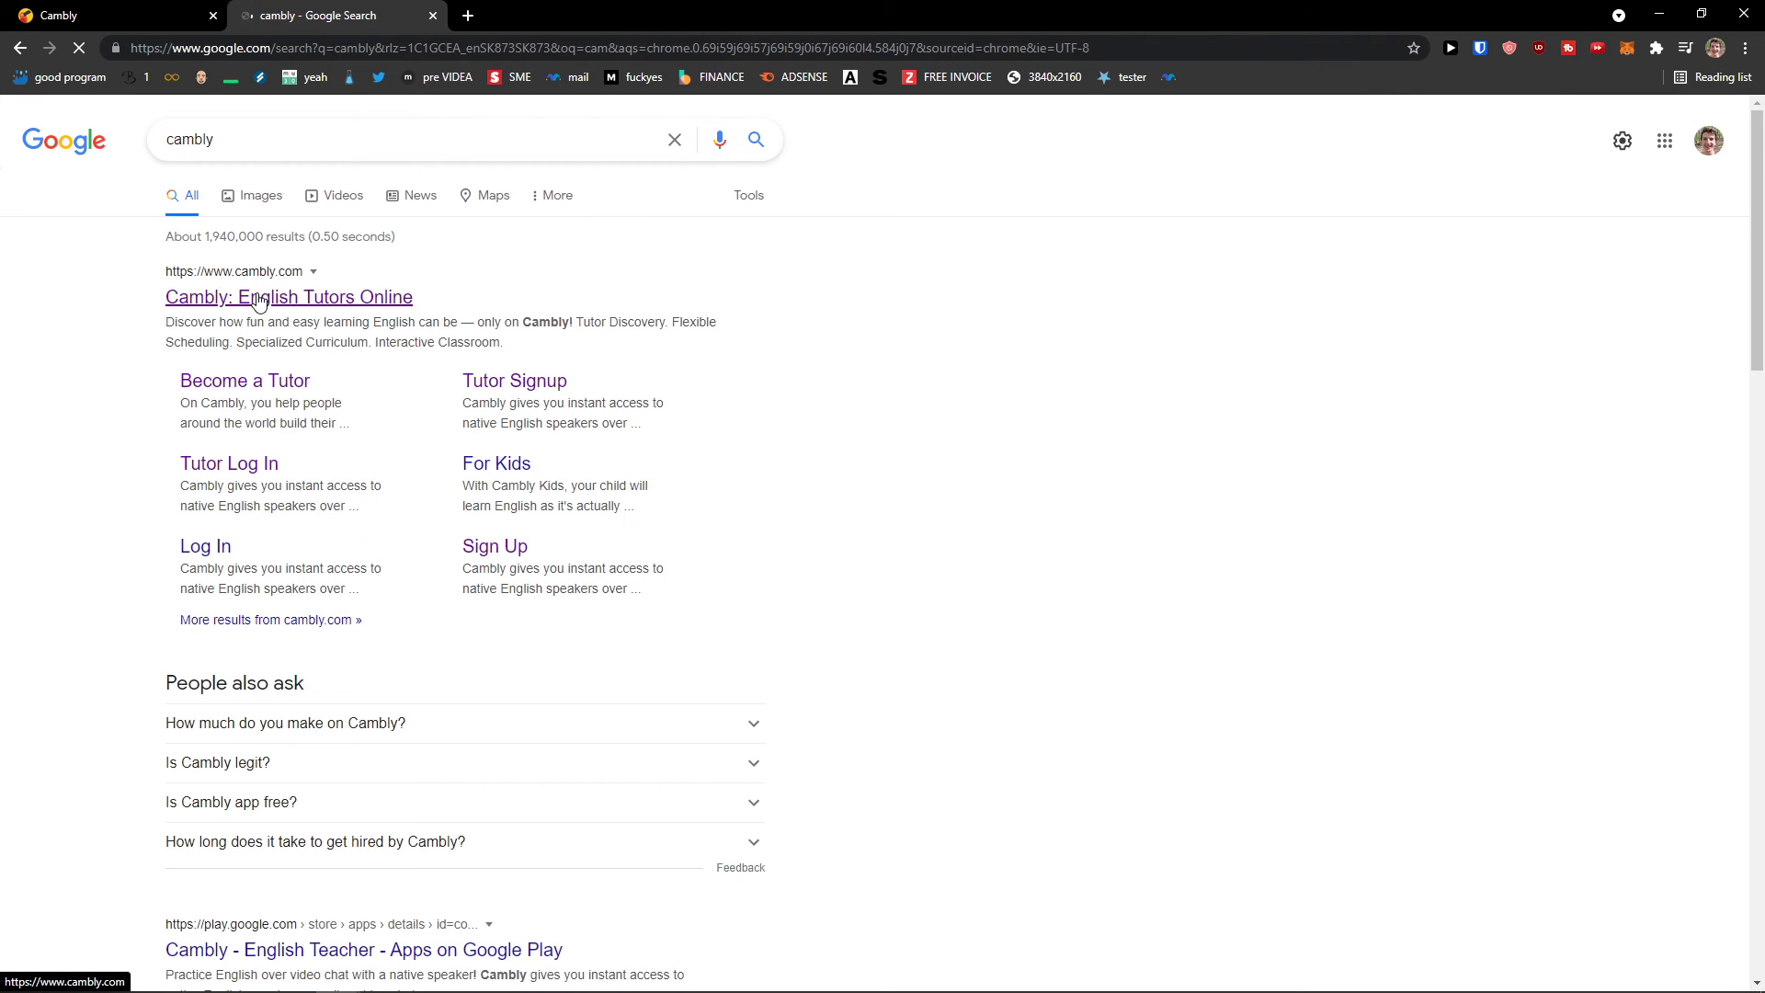
# Step: Open the Cambly search result, then close the duplicate Cambly tab
pyautogui.click(260, 301)
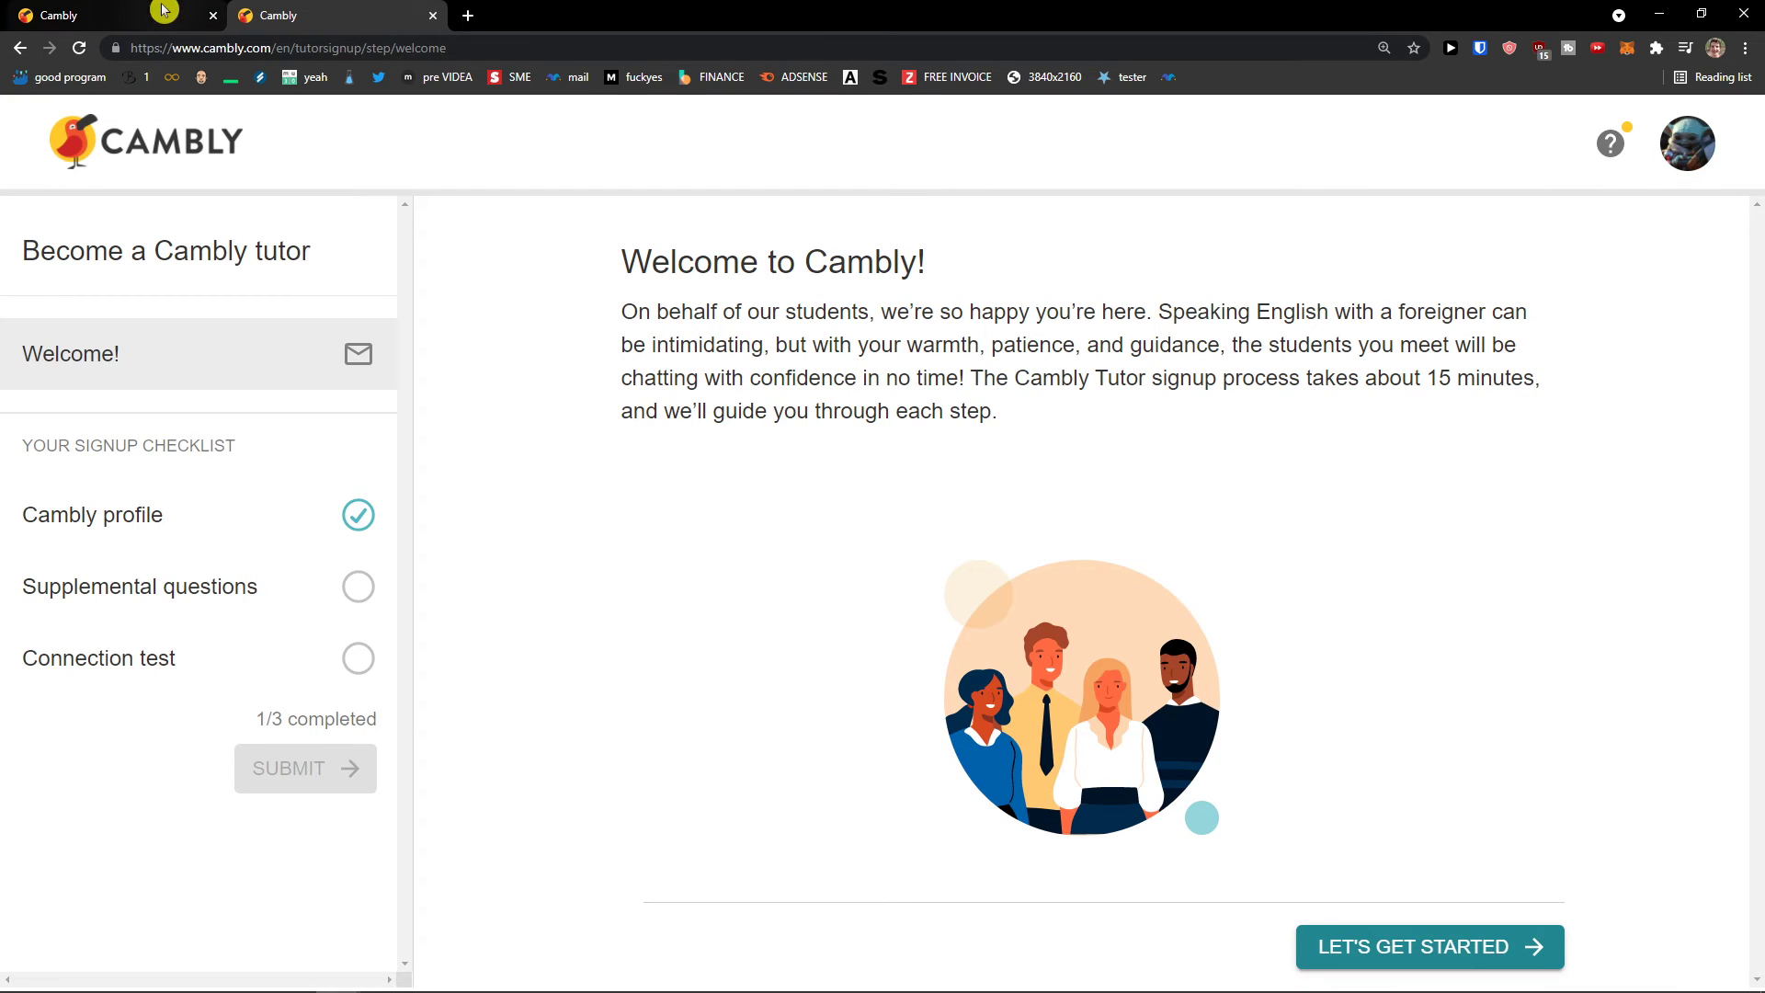
pyautogui.click(124, 9)
pyautogui.click(436, 16)
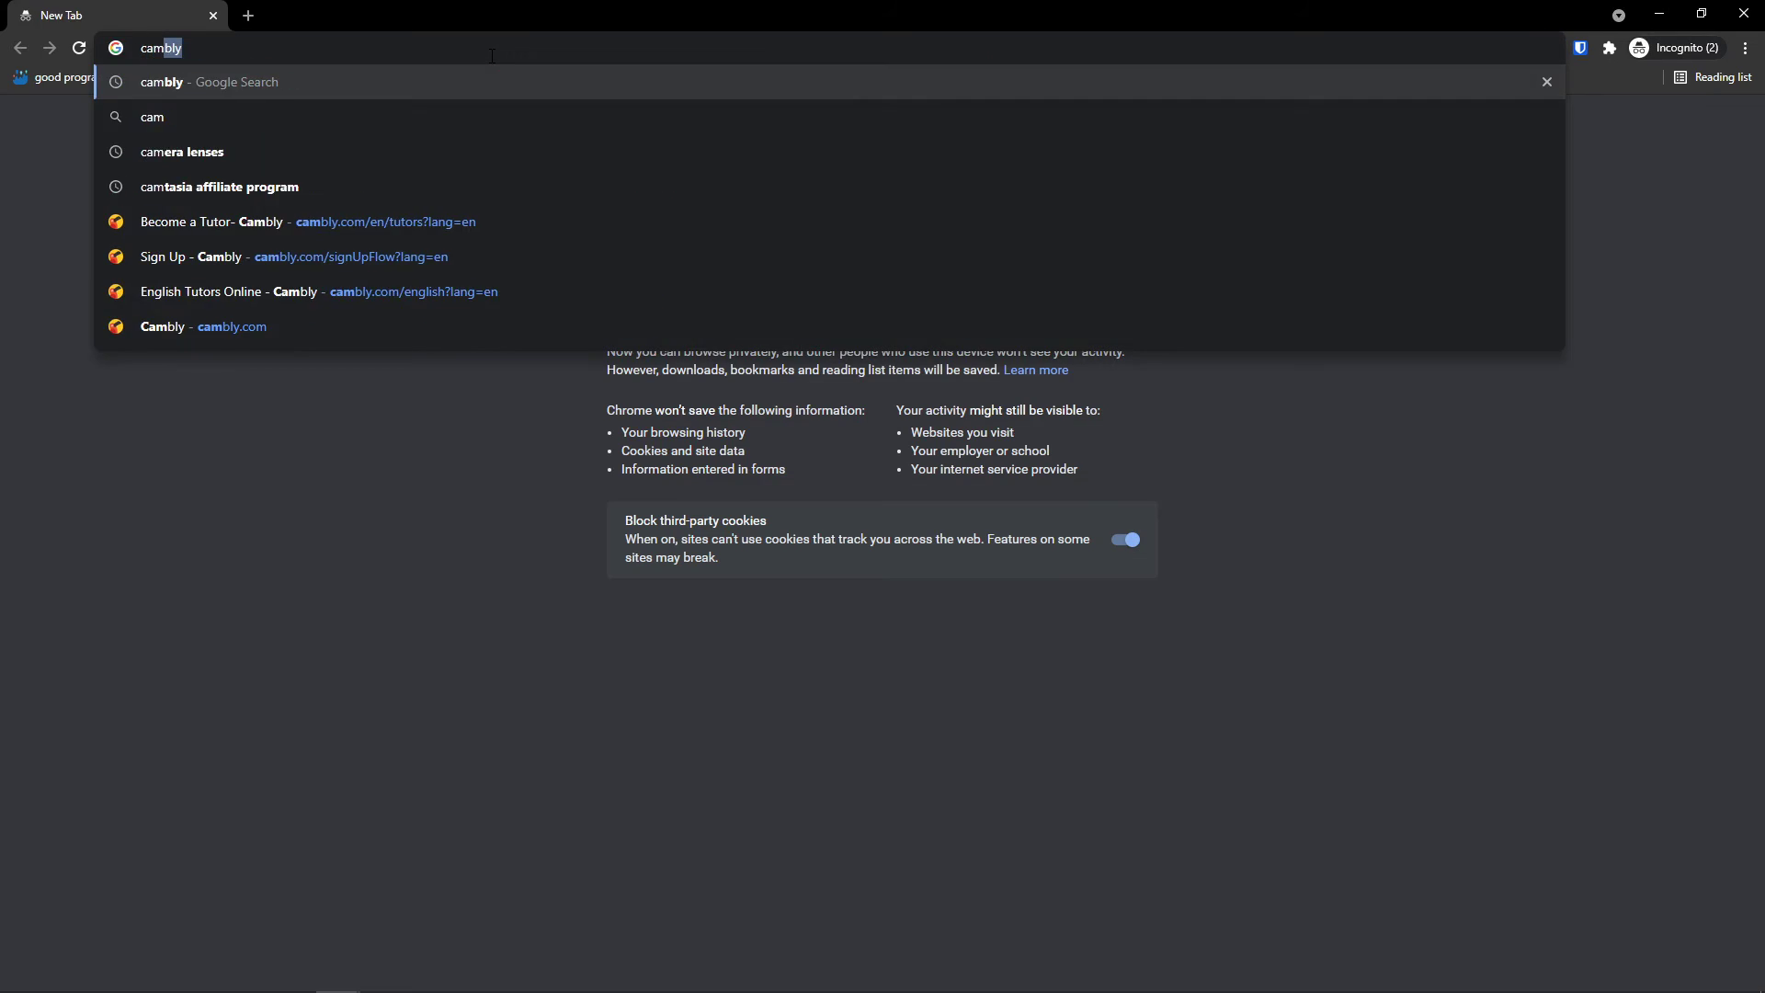
# Step: In an incognito window, accept Google's cookie prompt and go to Cambly's log-in page
pyautogui.press('Return')
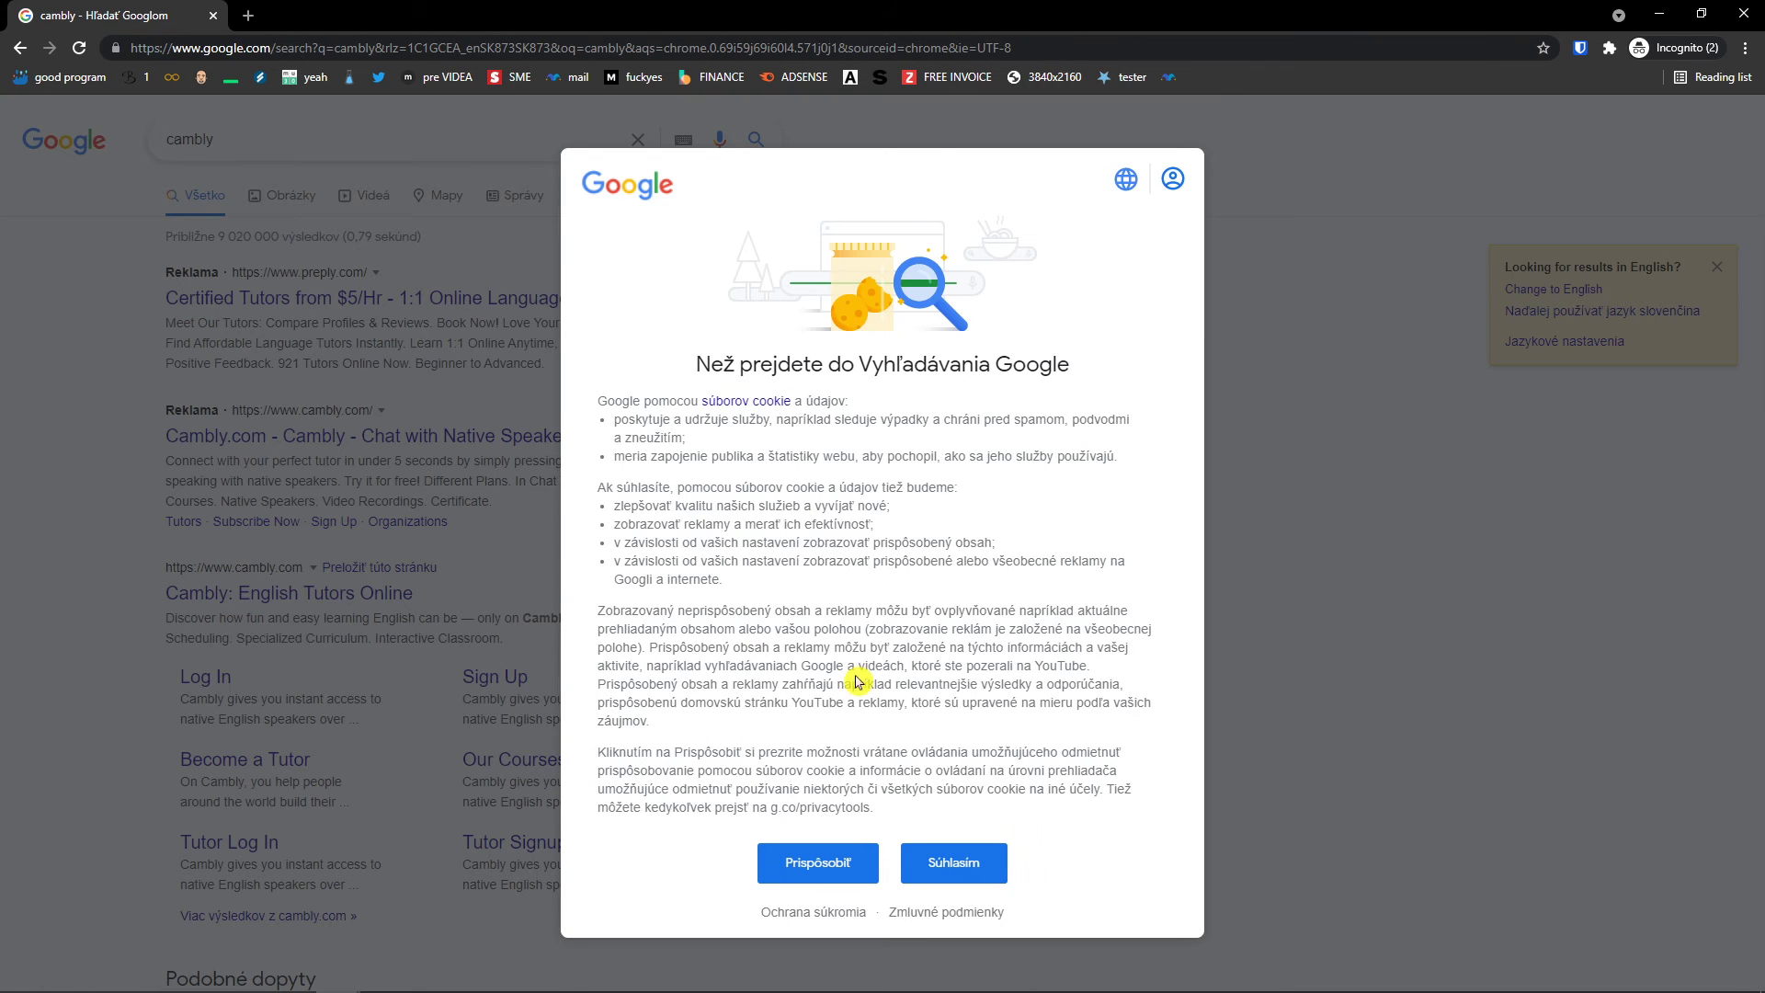
pyautogui.click(915, 864)
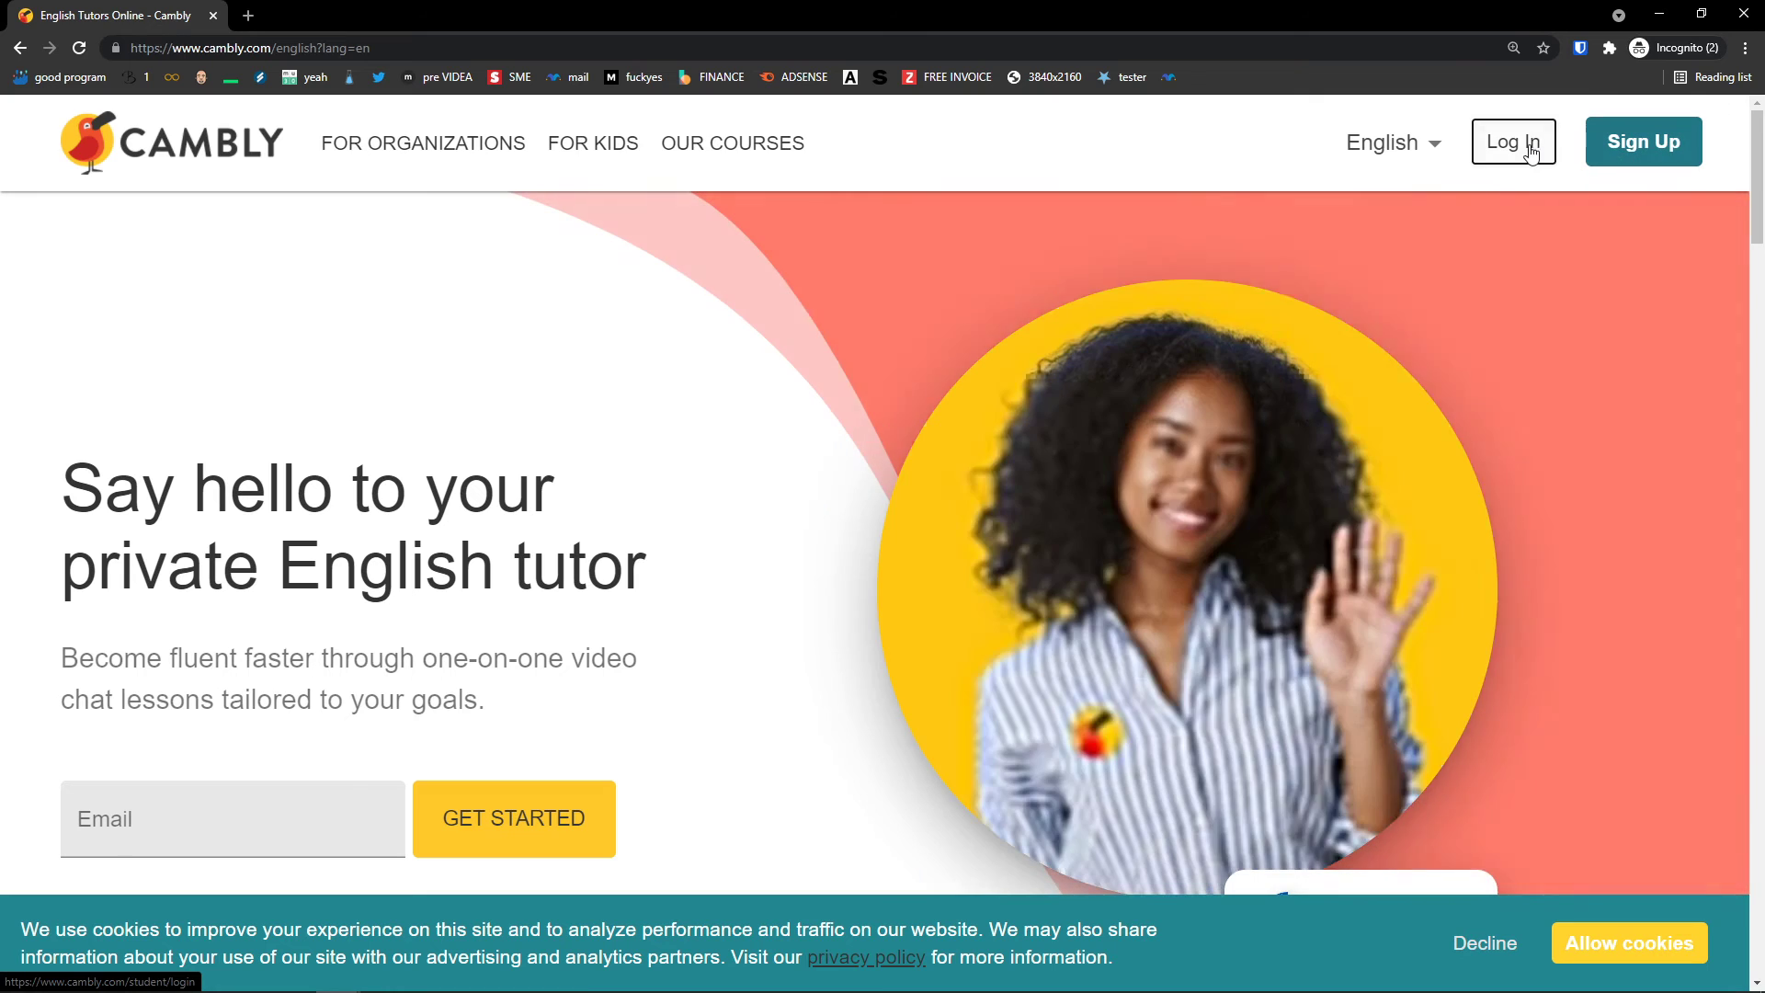
pyautogui.click(1508, 146)
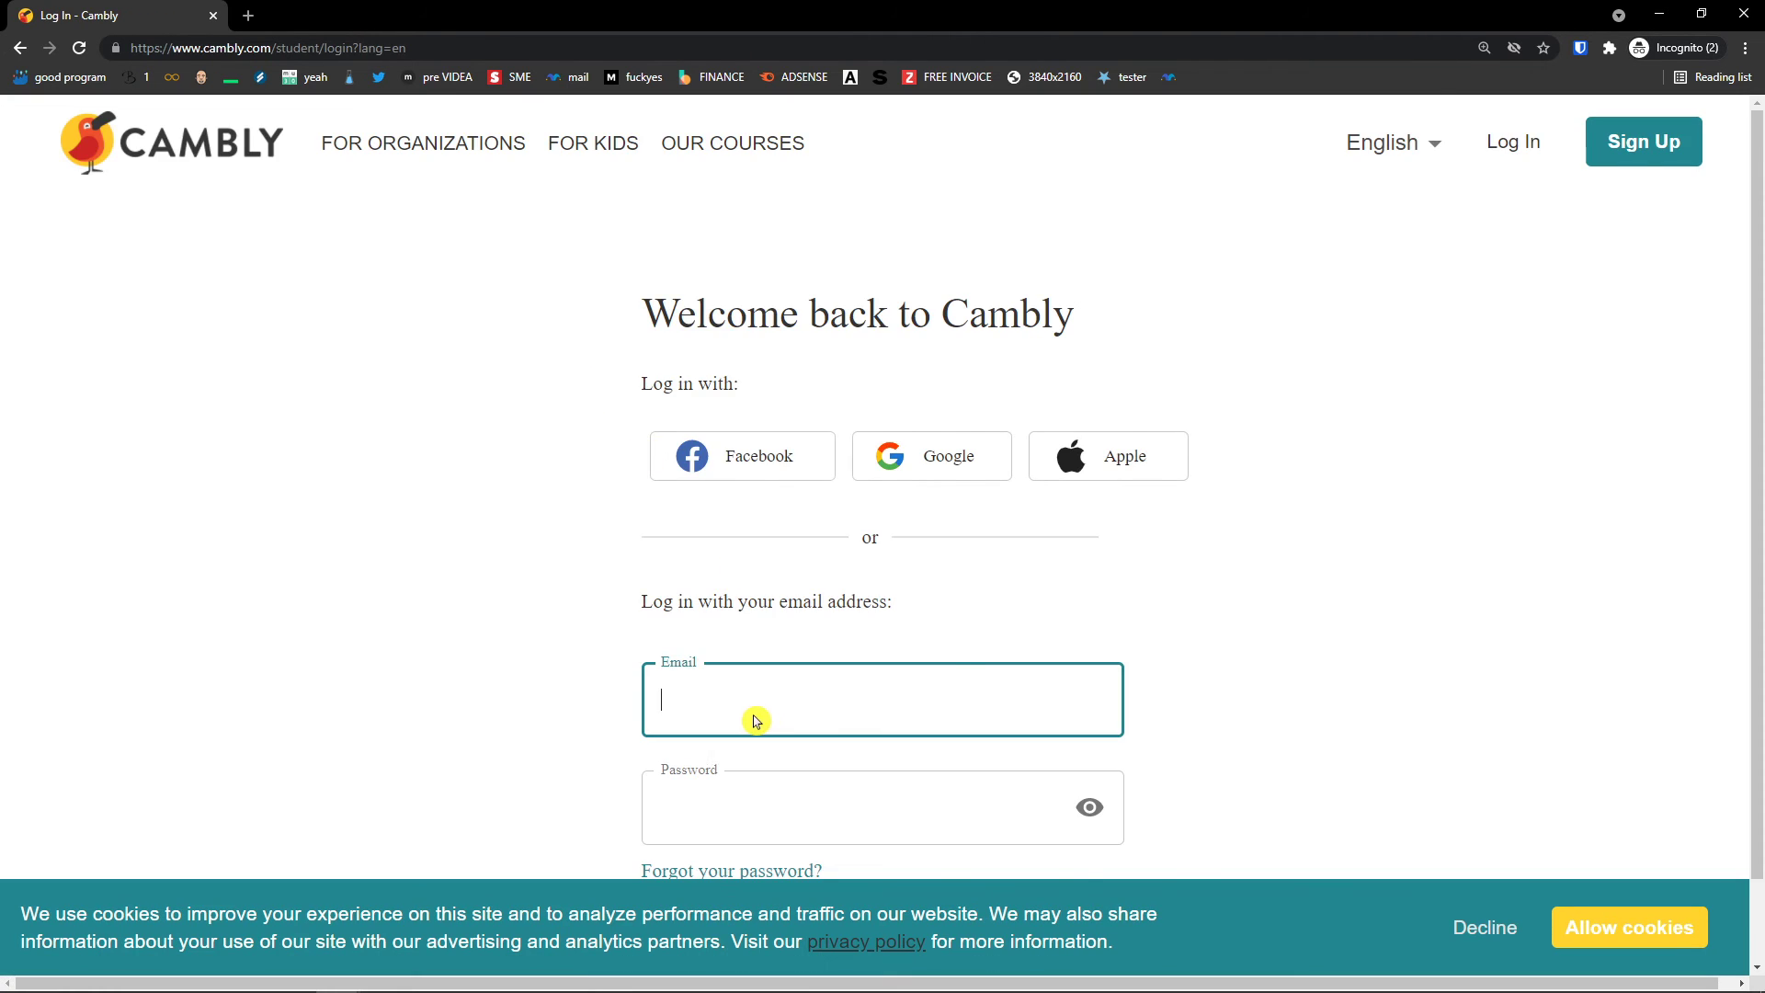
# Step: Log in to Cambly with the student account's e-mail address and password
pyautogui.scroll(-1, 757, 717)
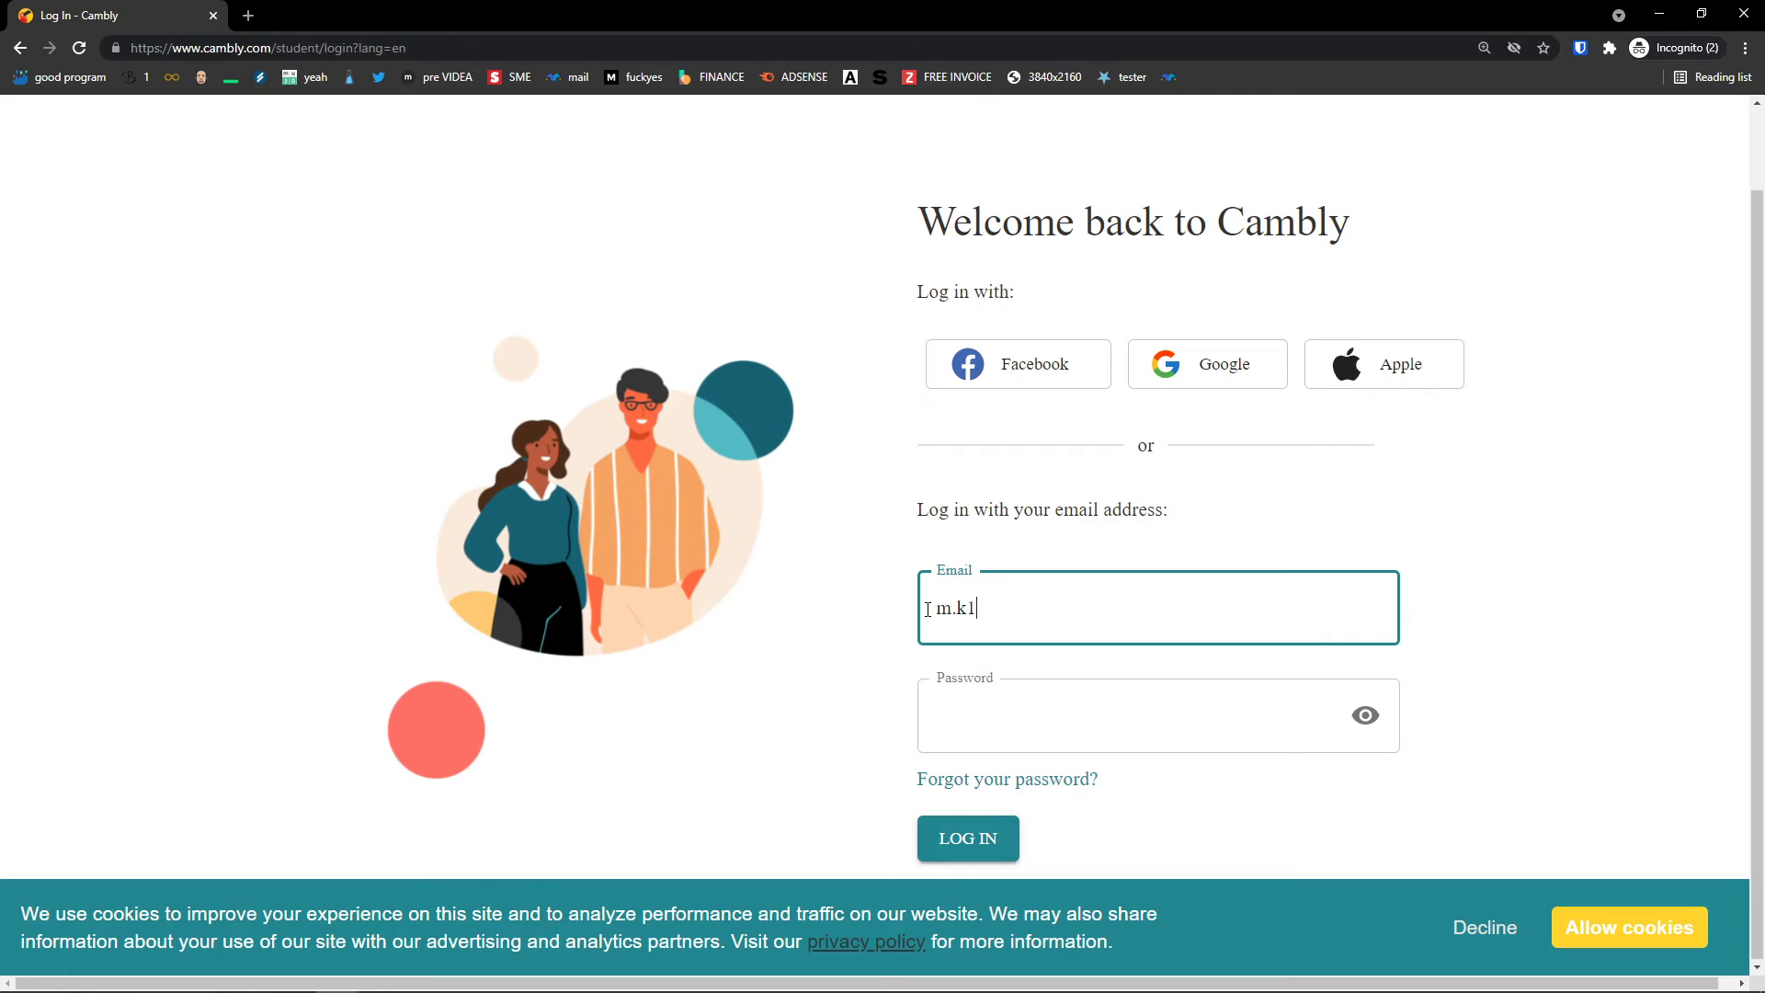
pyautogui.write('.sk')
pyautogui.press('Tab')
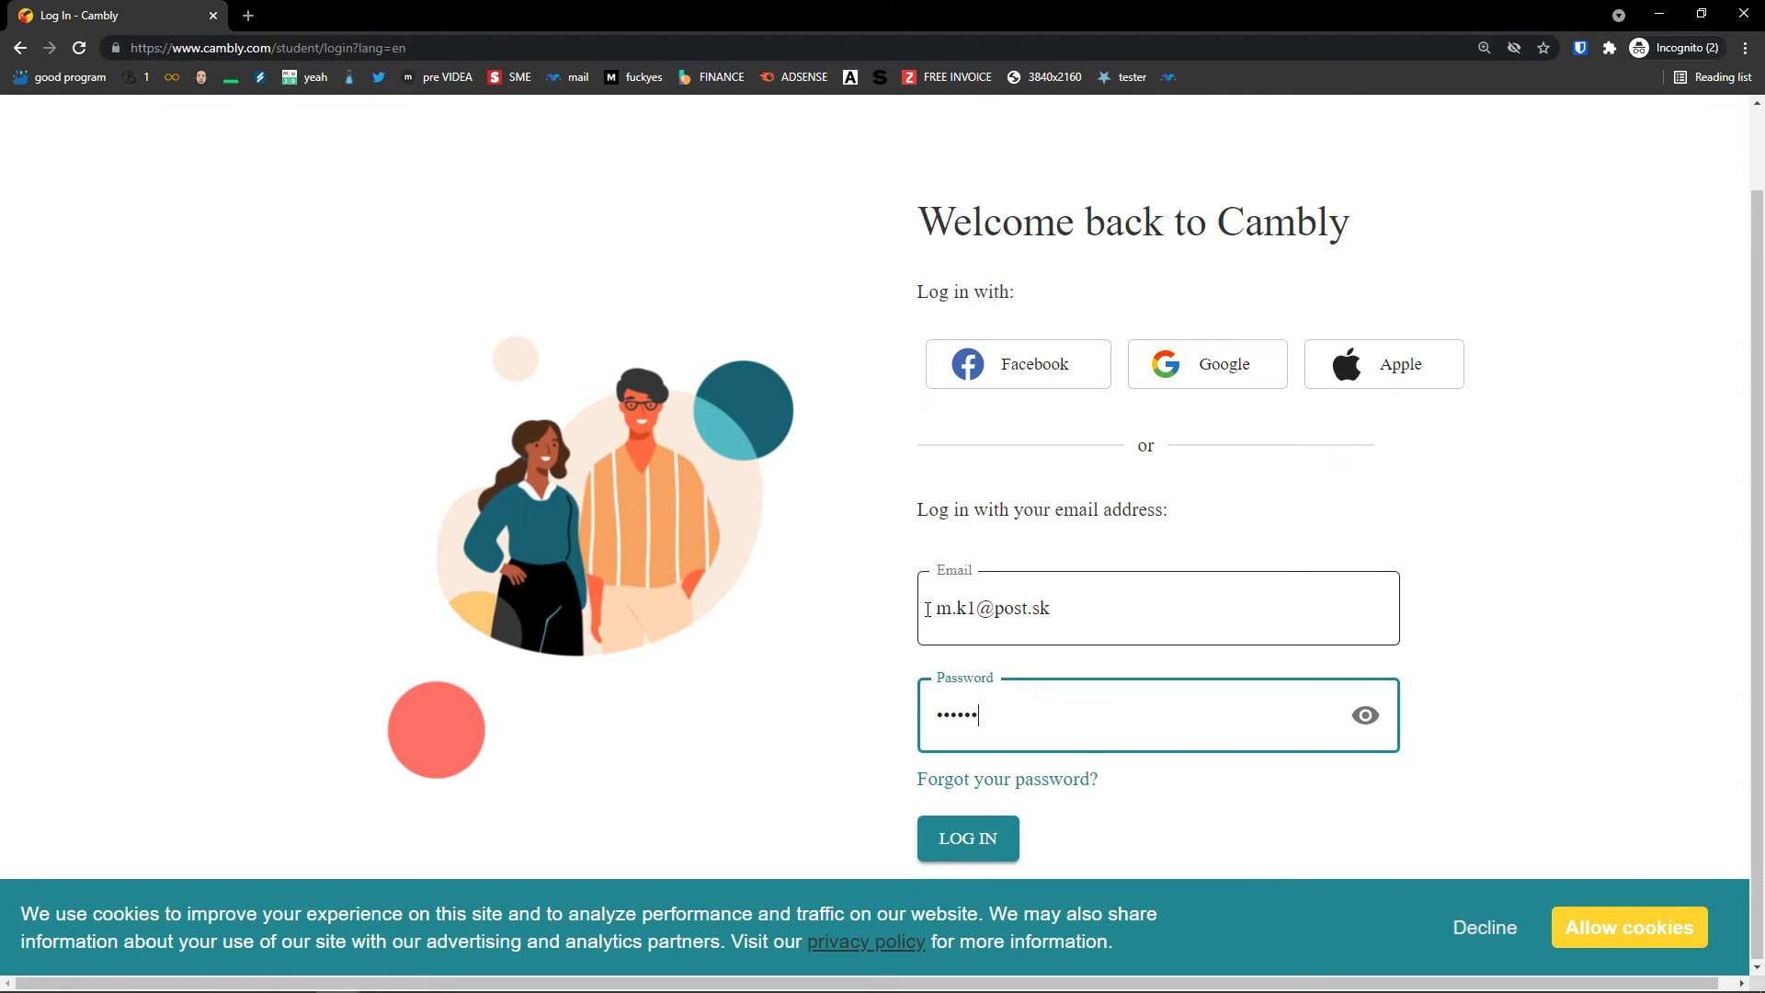
pyautogui.click(1000, 612)
pyautogui.write('23')
pyautogui.click(968, 837)
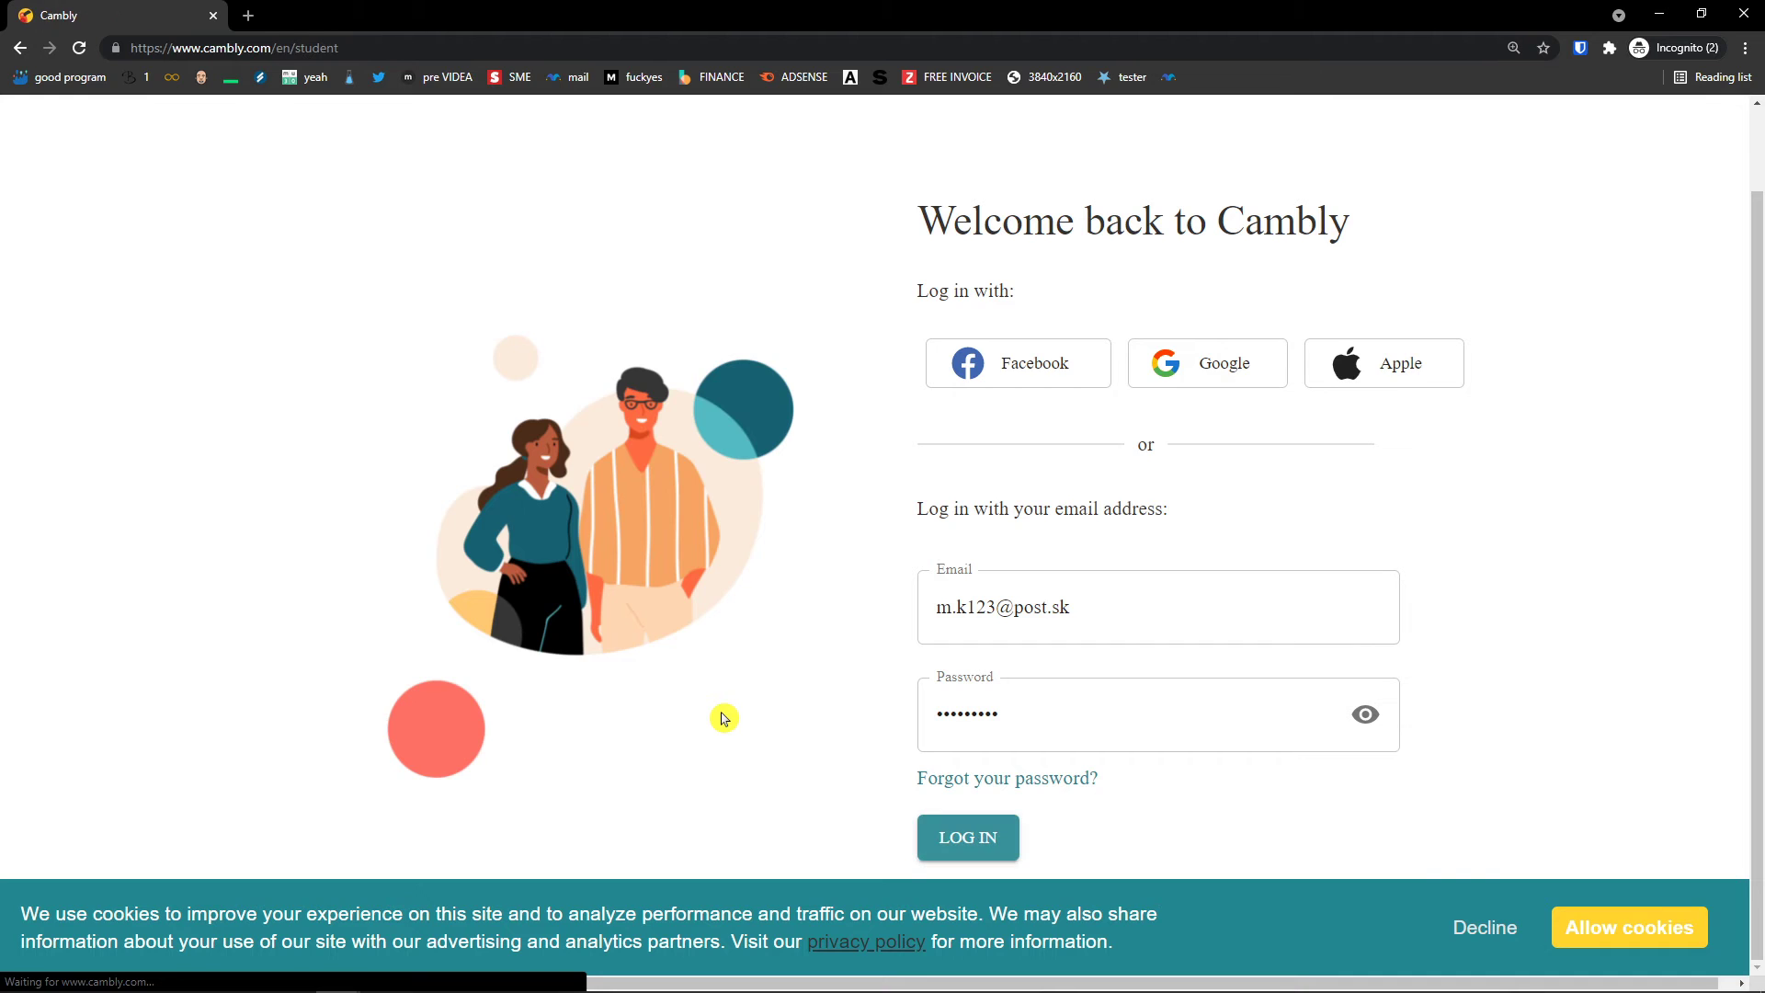
# Step: Scroll through the student page's Available Tutors grid to browse the tutor cards
pyautogui.scroll(-4, 721, 698)
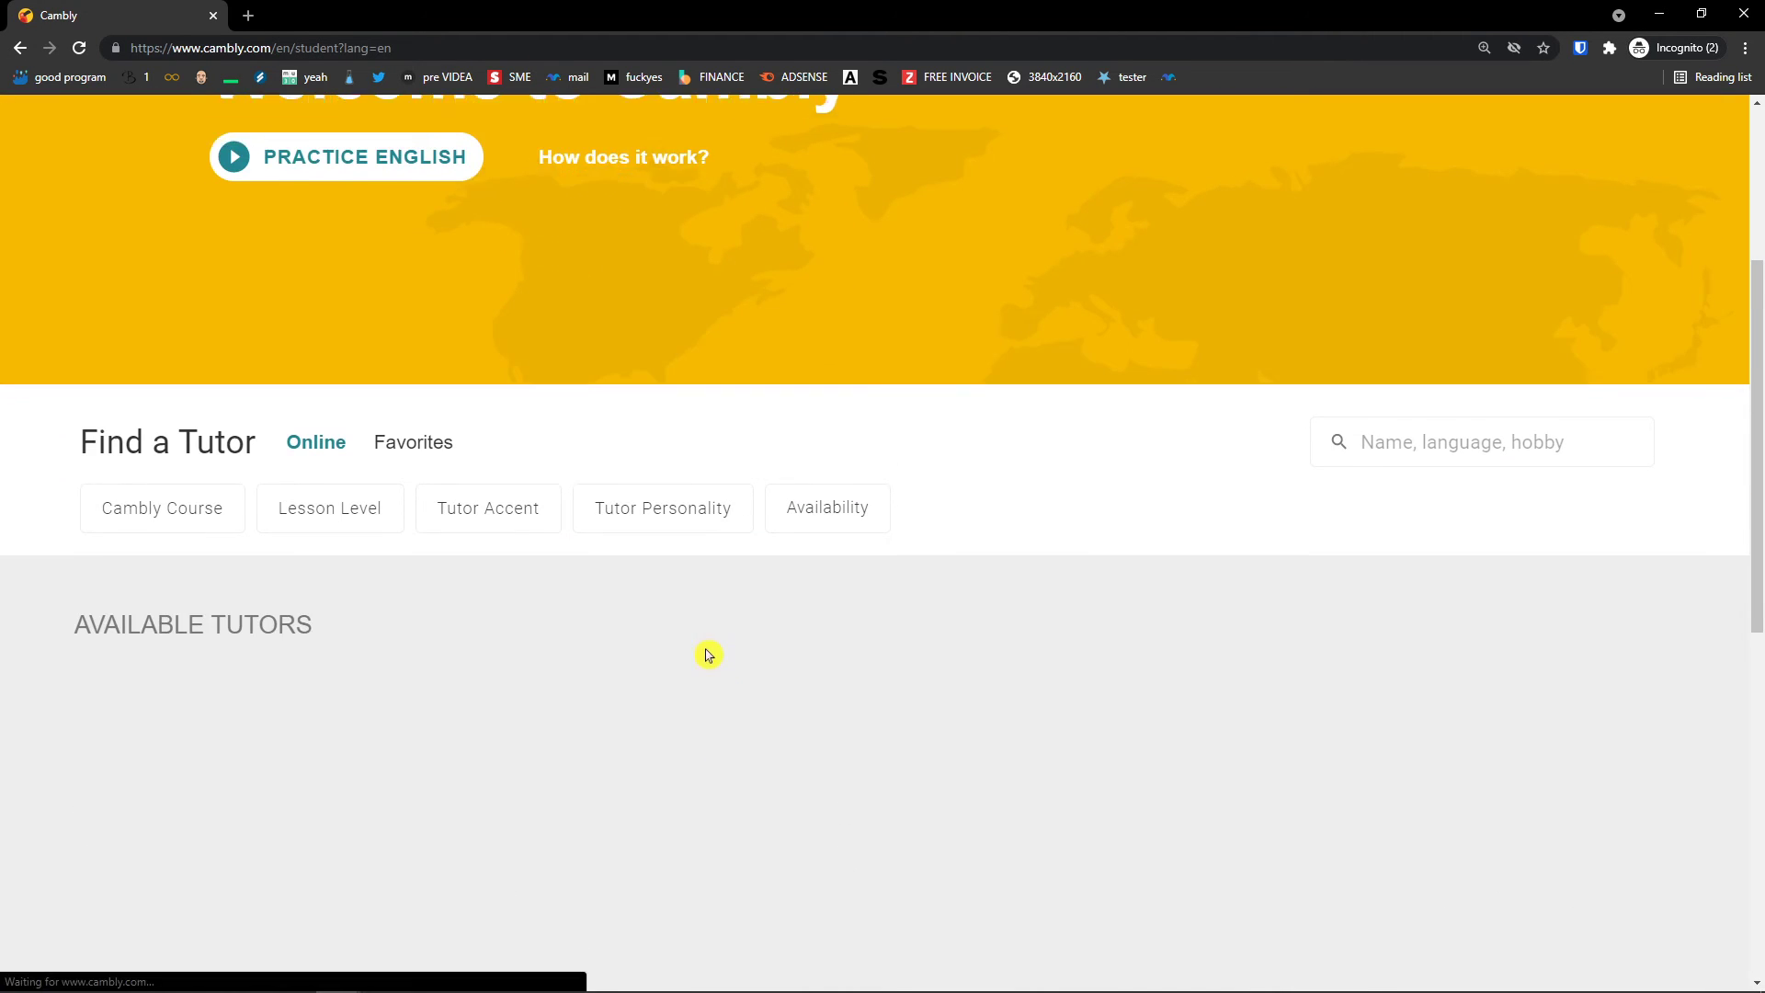
pyautogui.scroll(-6, 625, 607)
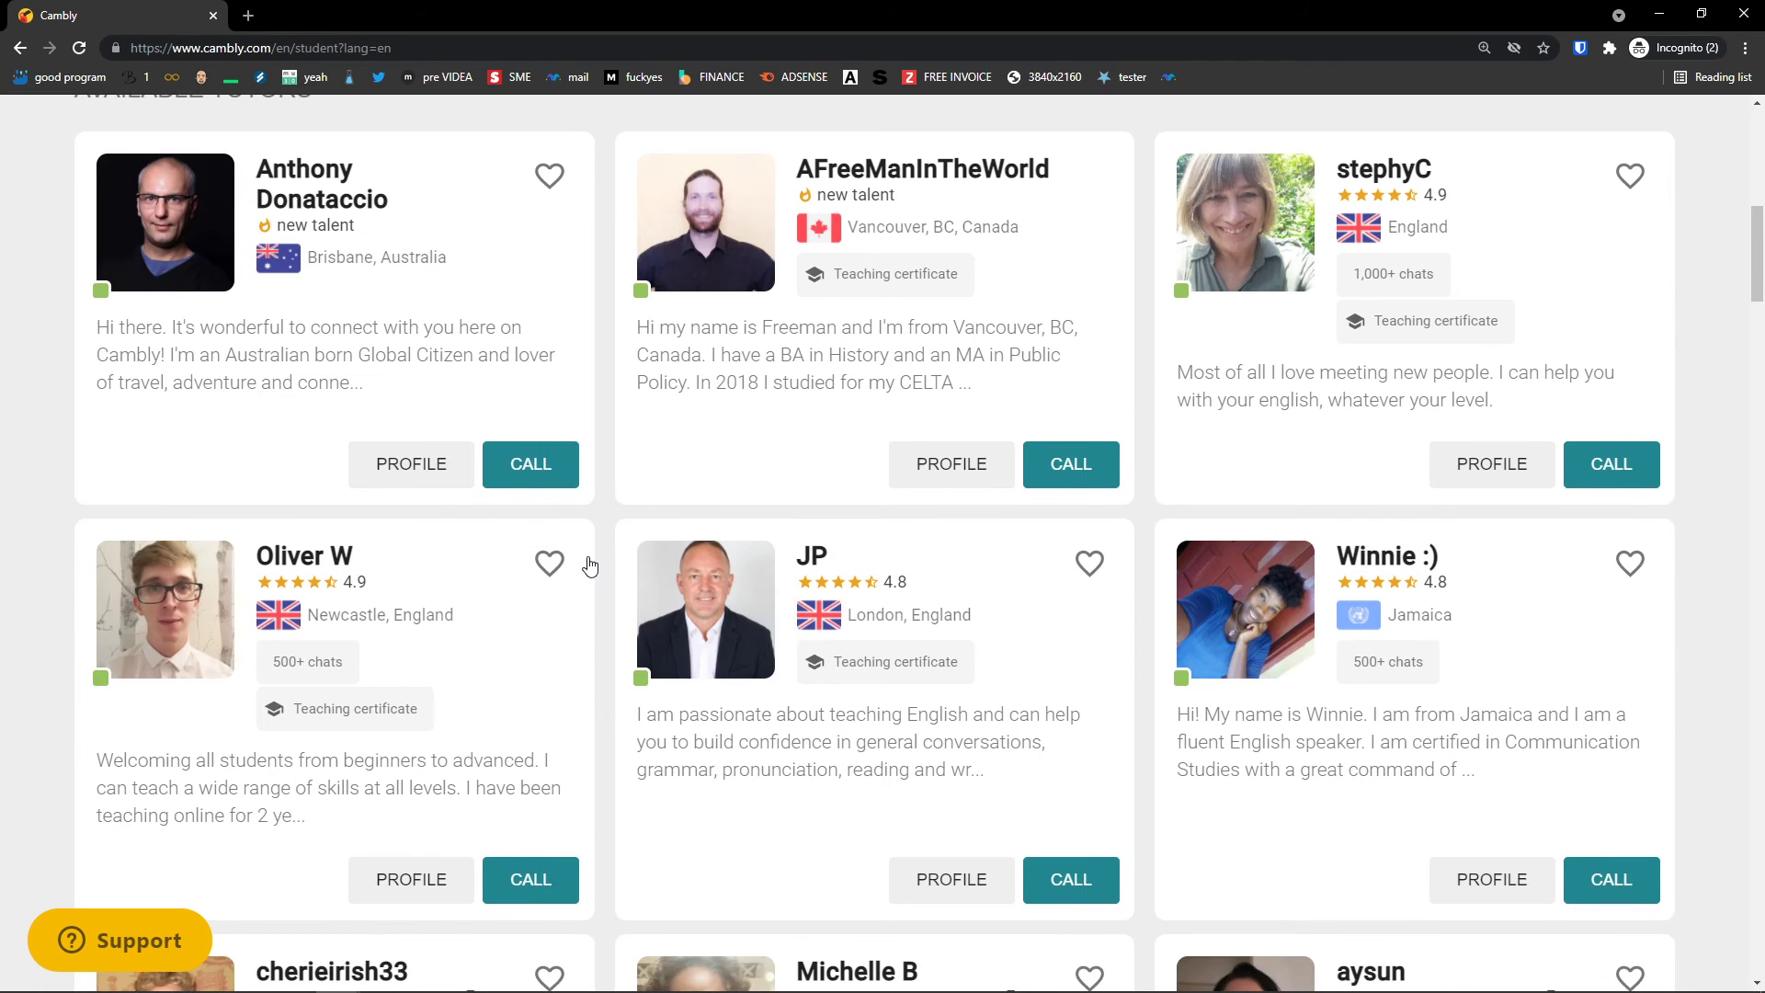
pyautogui.scroll(1, 589, 565)
pyautogui.scroll(-1, 705, 642)
pyautogui.scroll(-1, 705, 641)
pyautogui.scroll(2, 1217, 698)
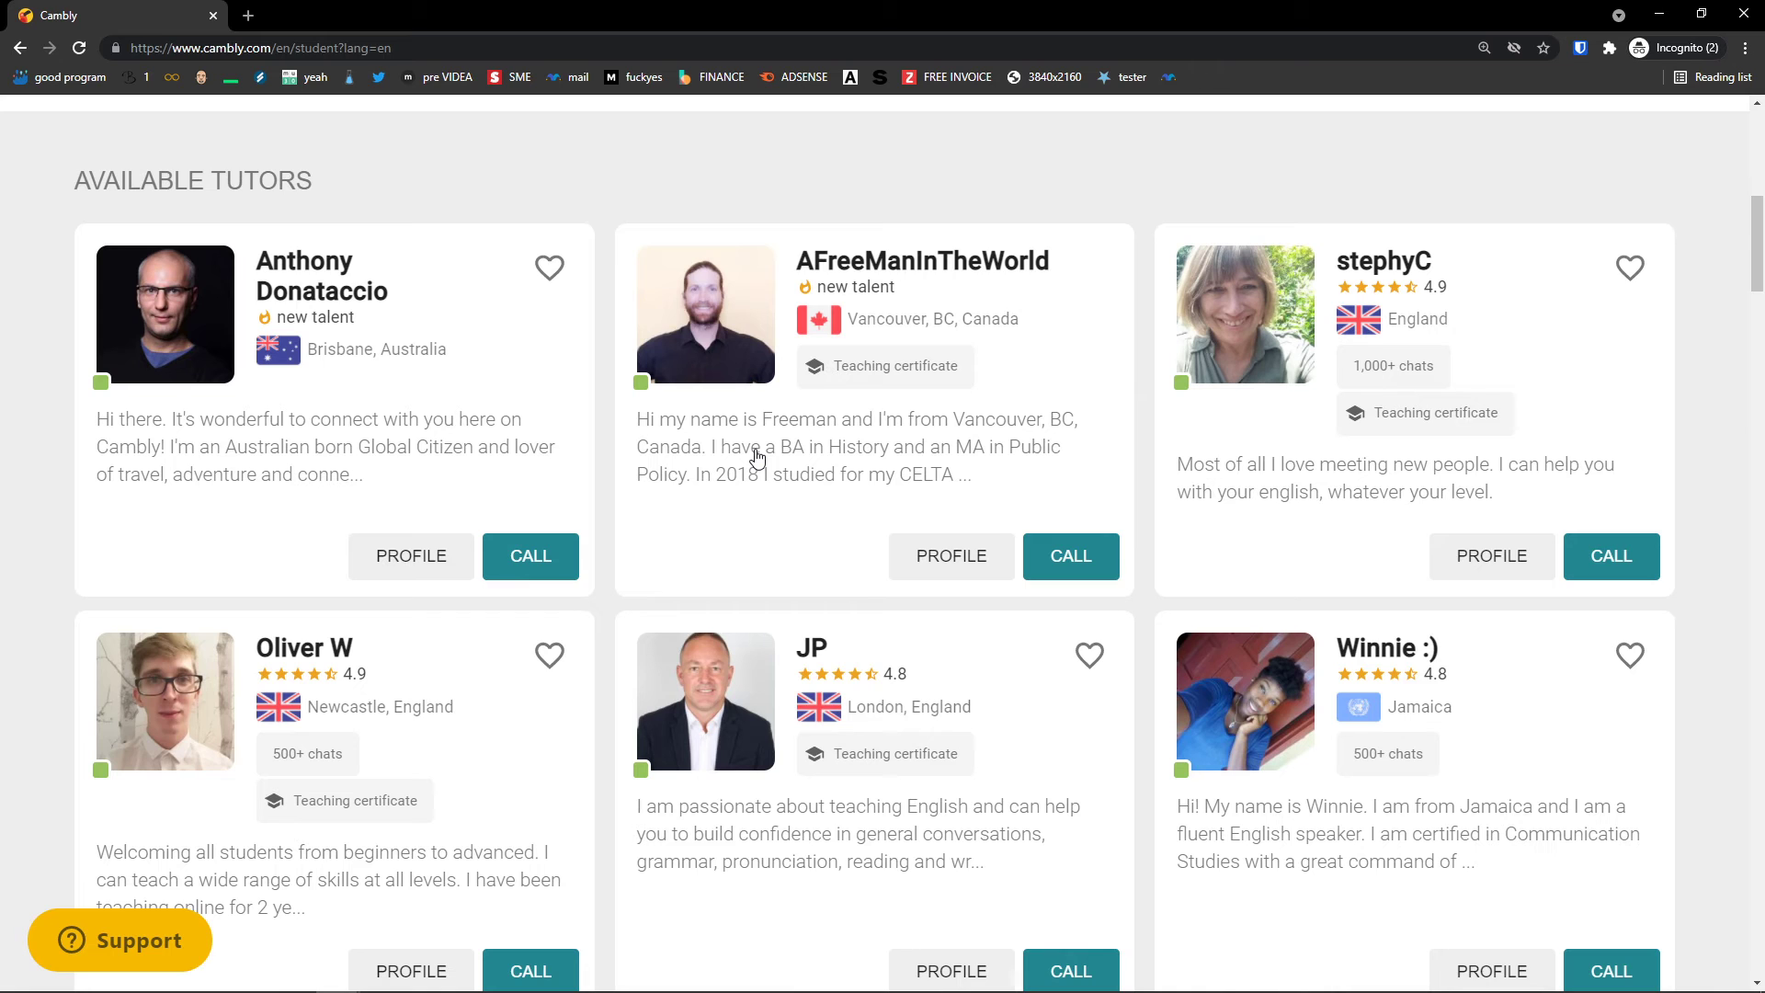
pyautogui.scroll(-7, 757, 457)
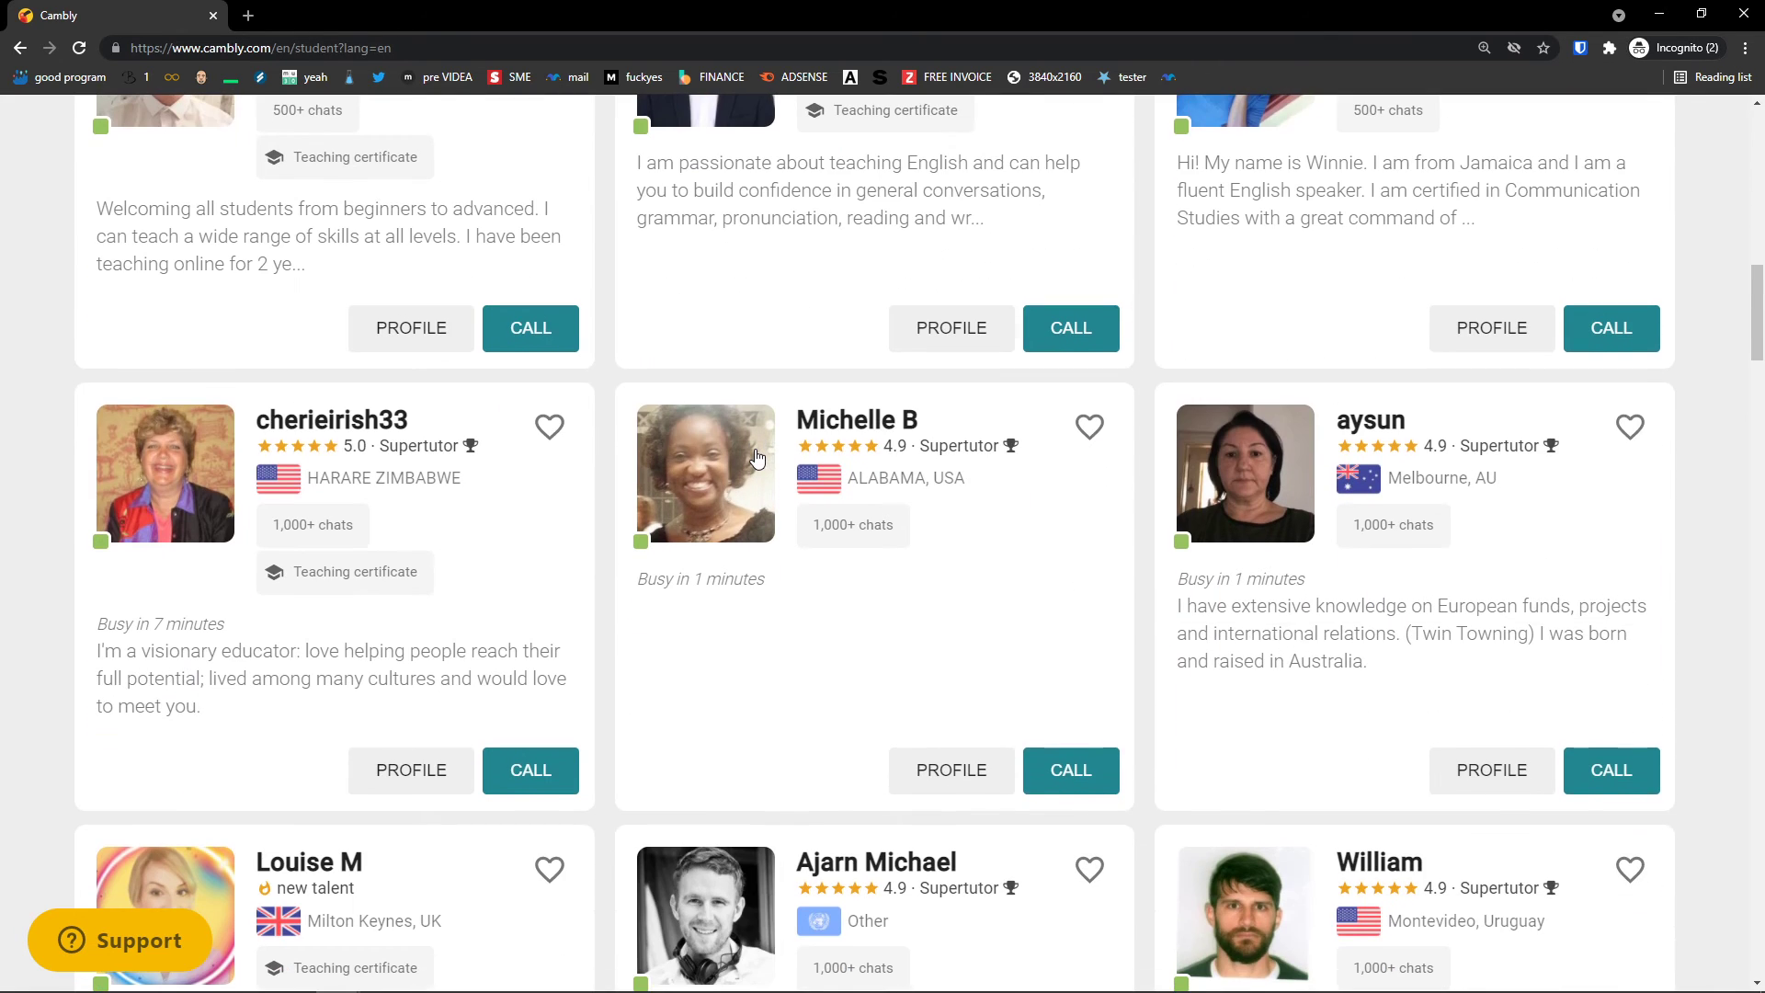
pyautogui.scroll(4, 894, 589)
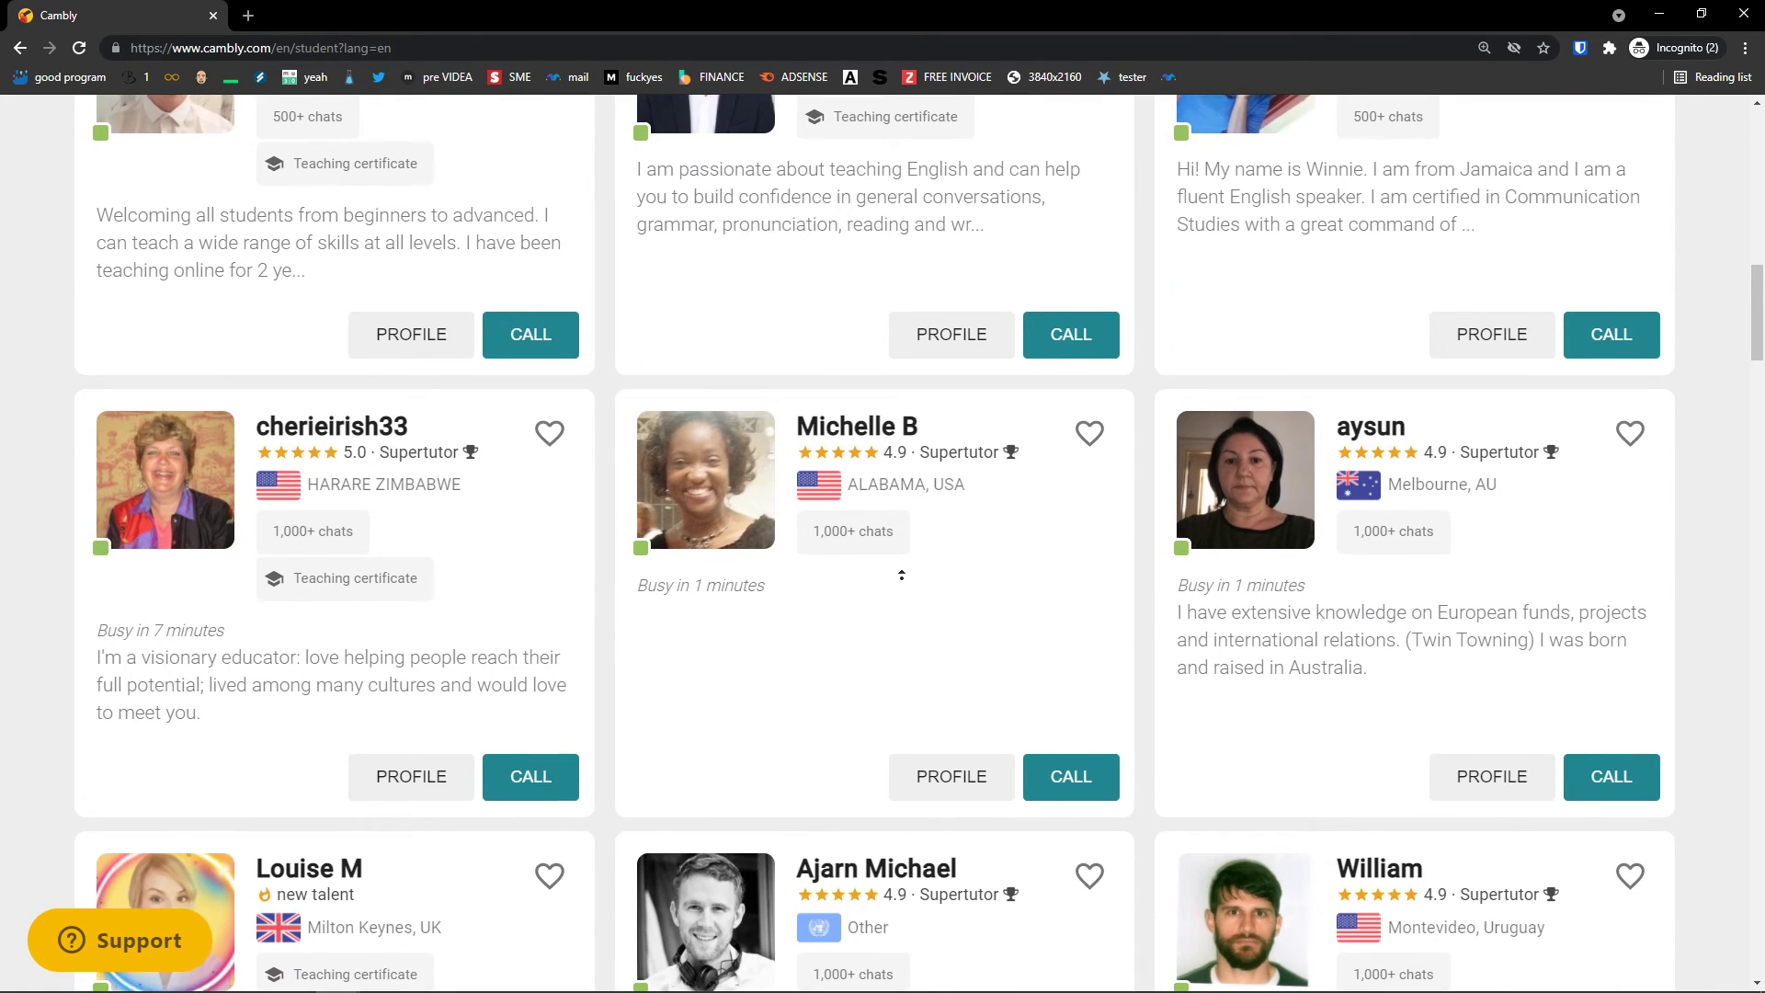
pyautogui.scroll(-9, 1098, 558)
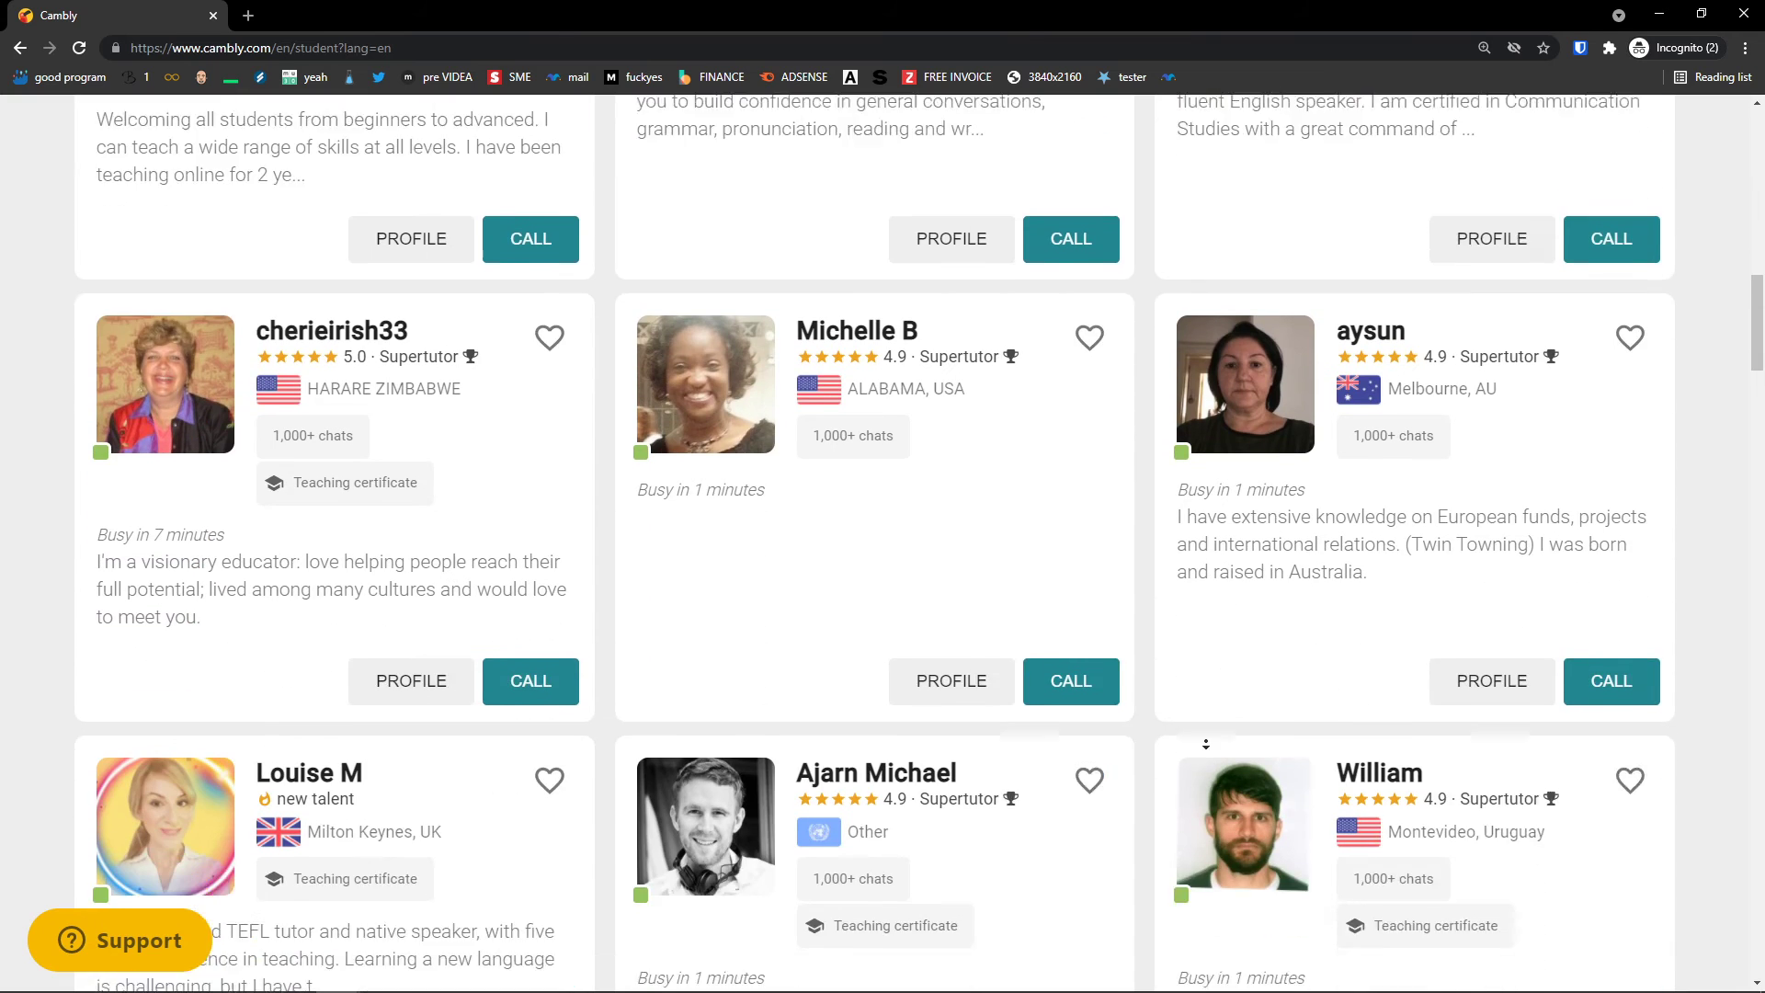
# Step: Save the basic profile info and continue to the Supplemental Questions
pyautogui.hotkey('alt', 'Tab')
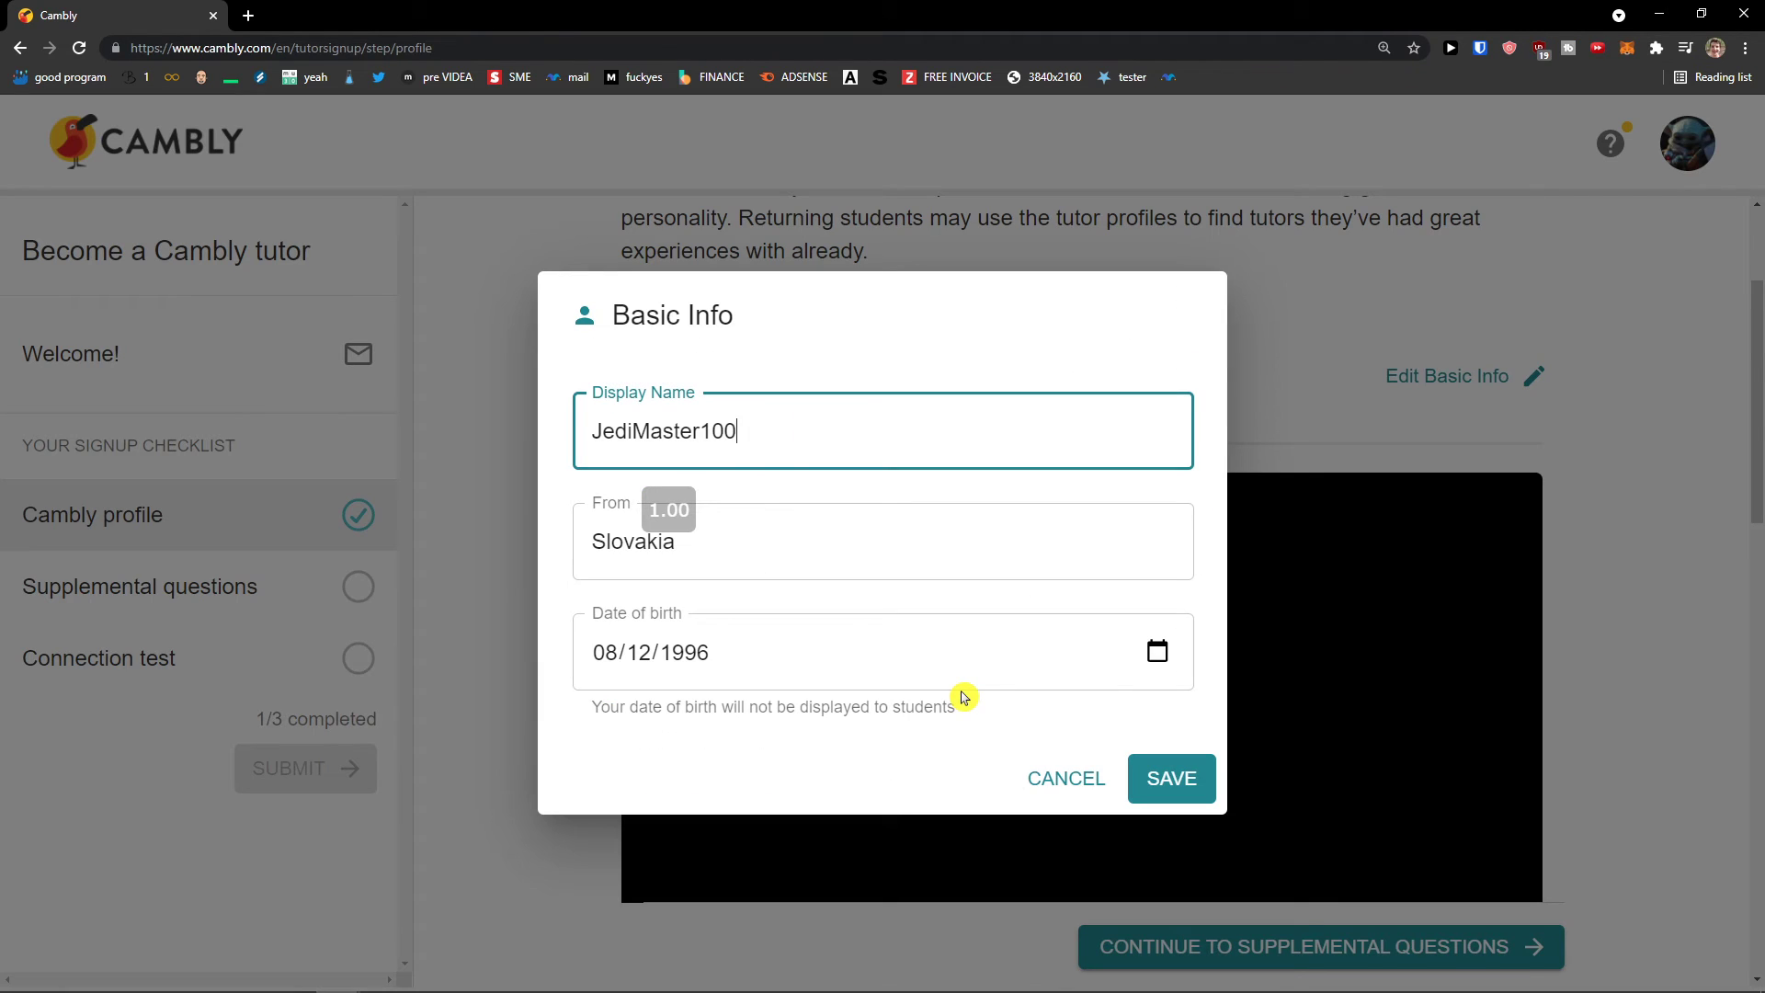
pyautogui.click(1193, 789)
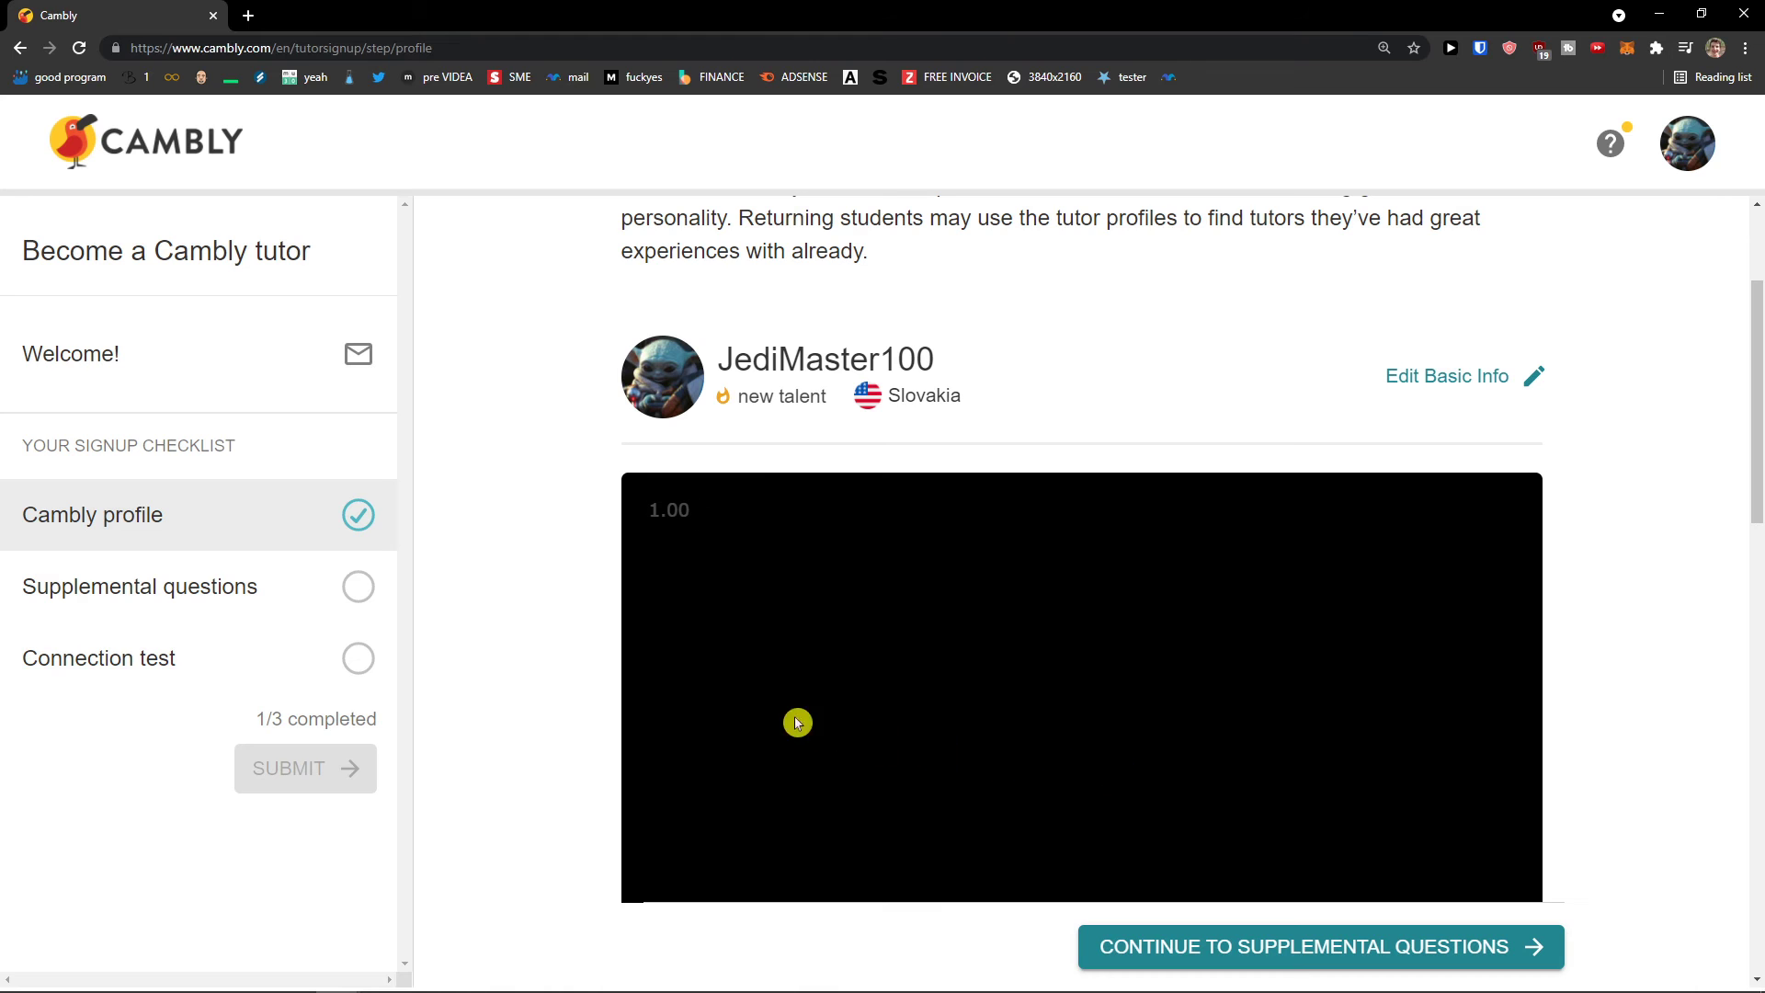
pyautogui.click(1294, 956)
# Step: Answer why you want to tutor: you love speaking English and love YODA too
pyautogui.scroll(3, 737, 680)
pyautogui.click(893, 505)
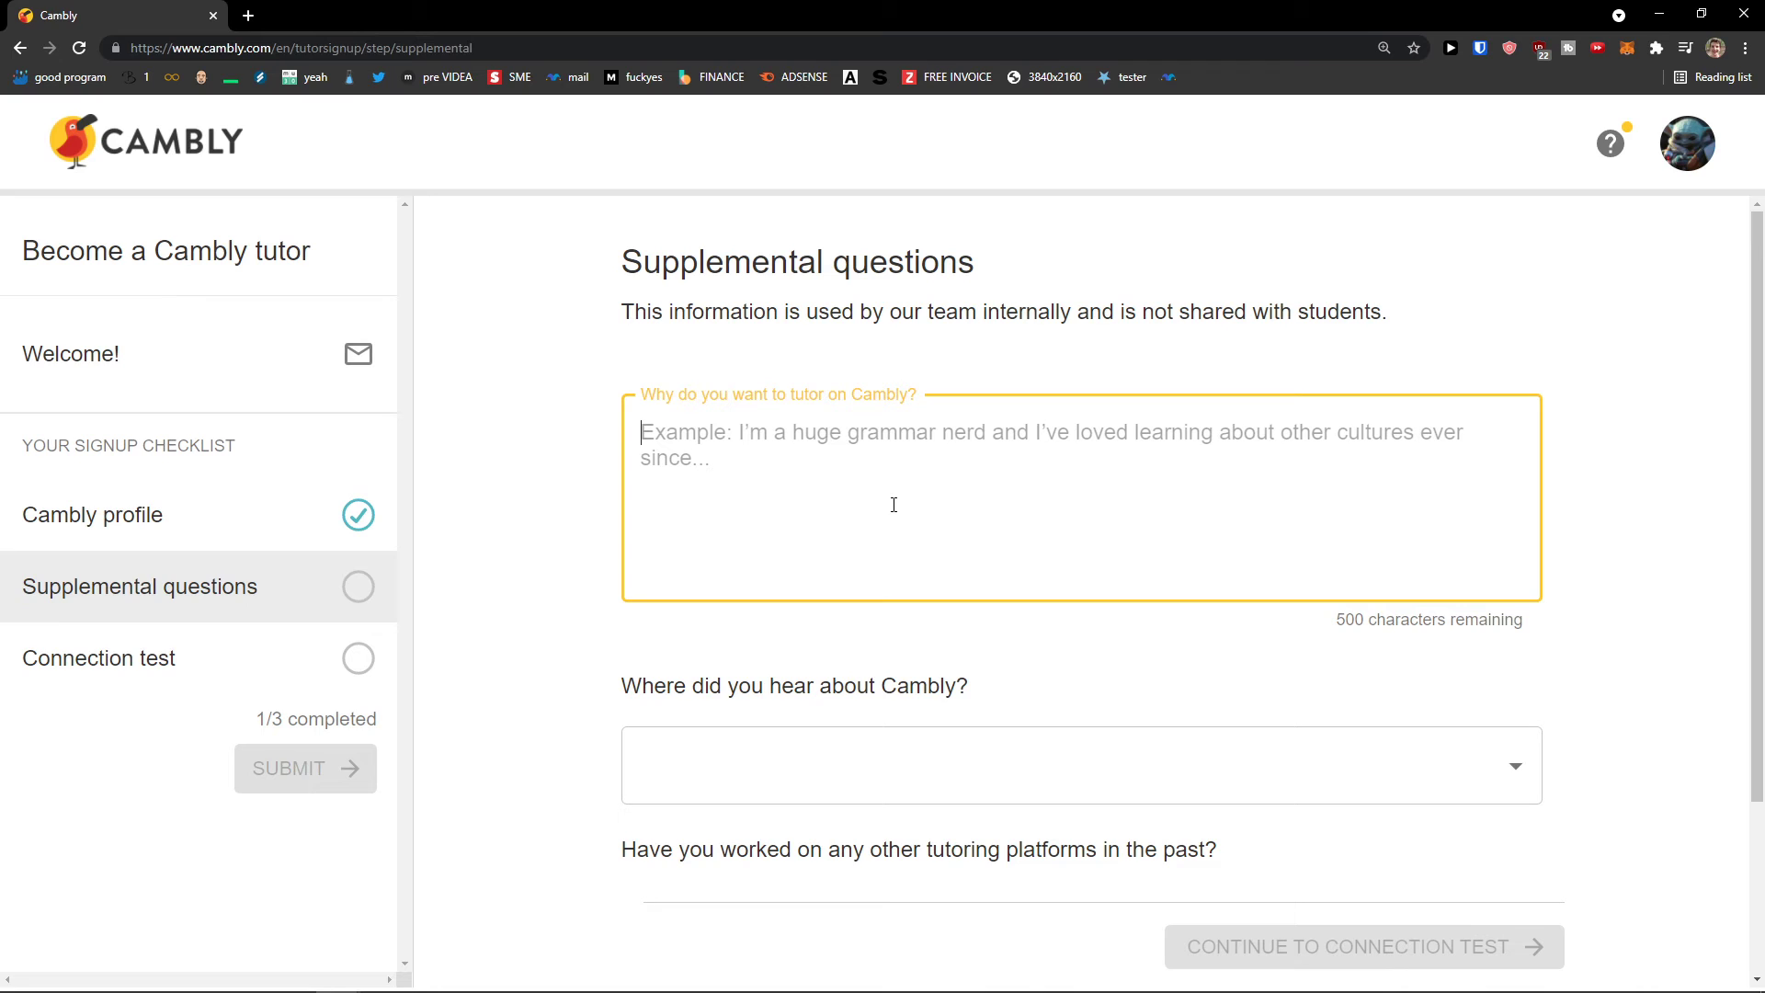
pyautogui.write('I')
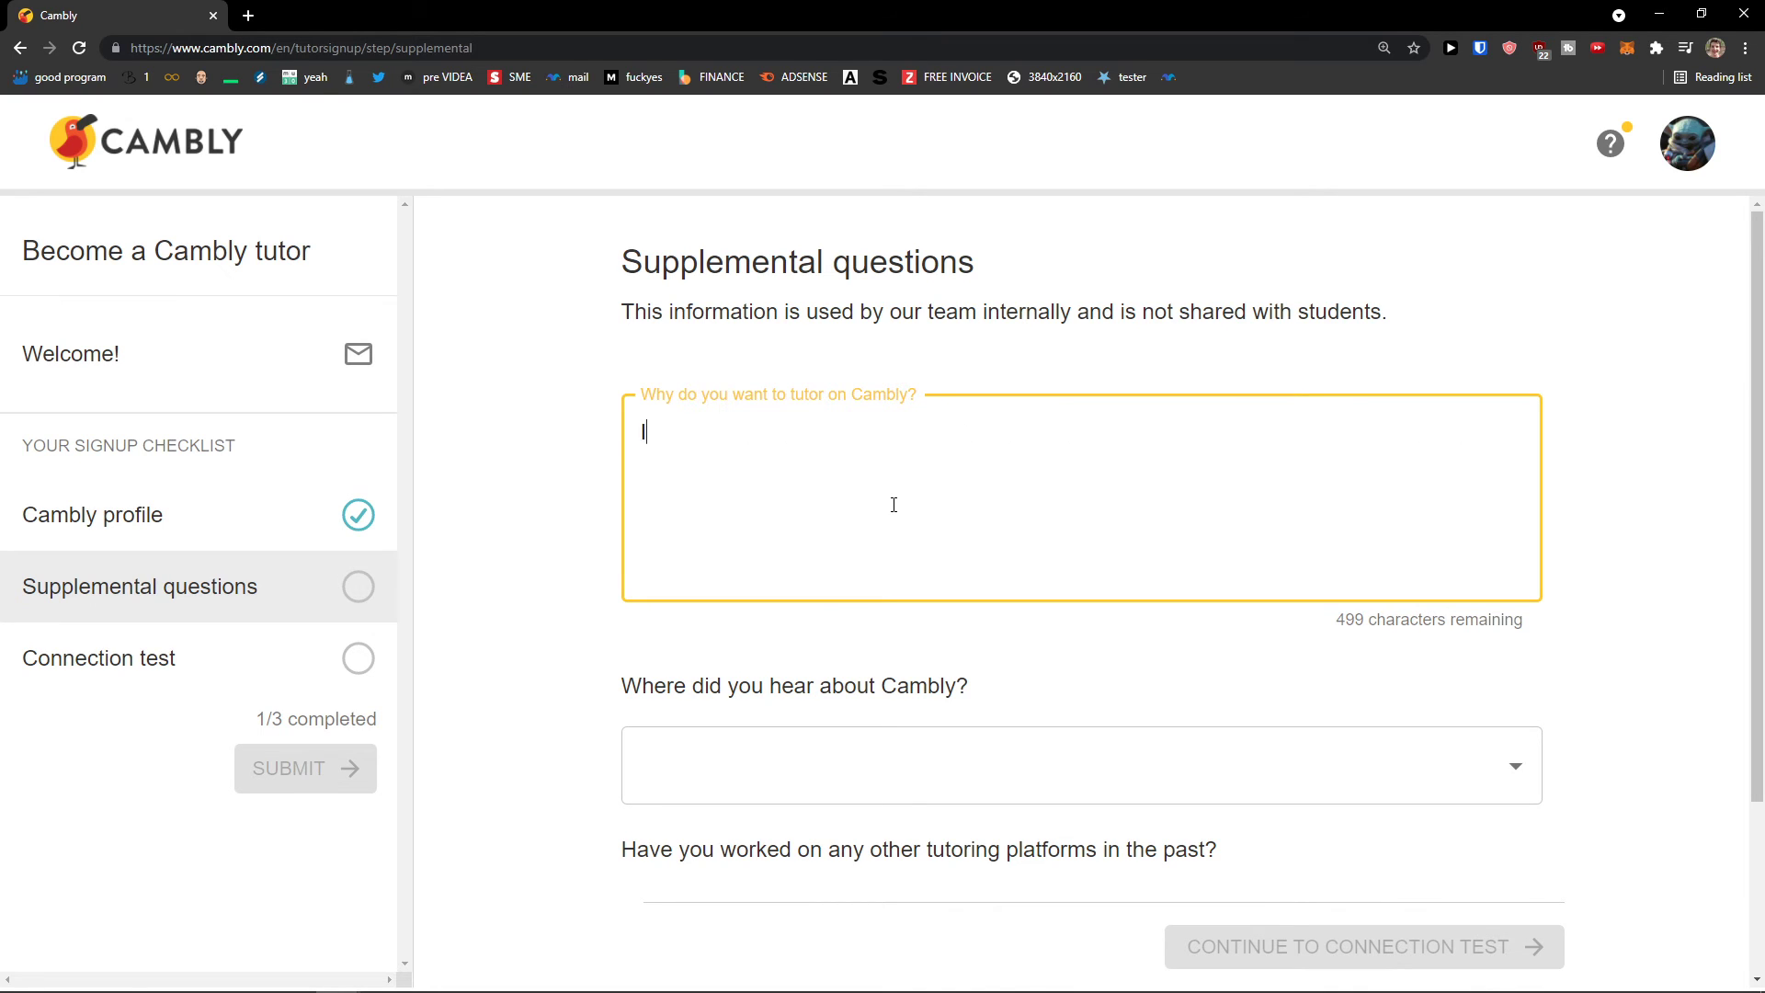
pyautogui.write(' LOVE speaking eng')
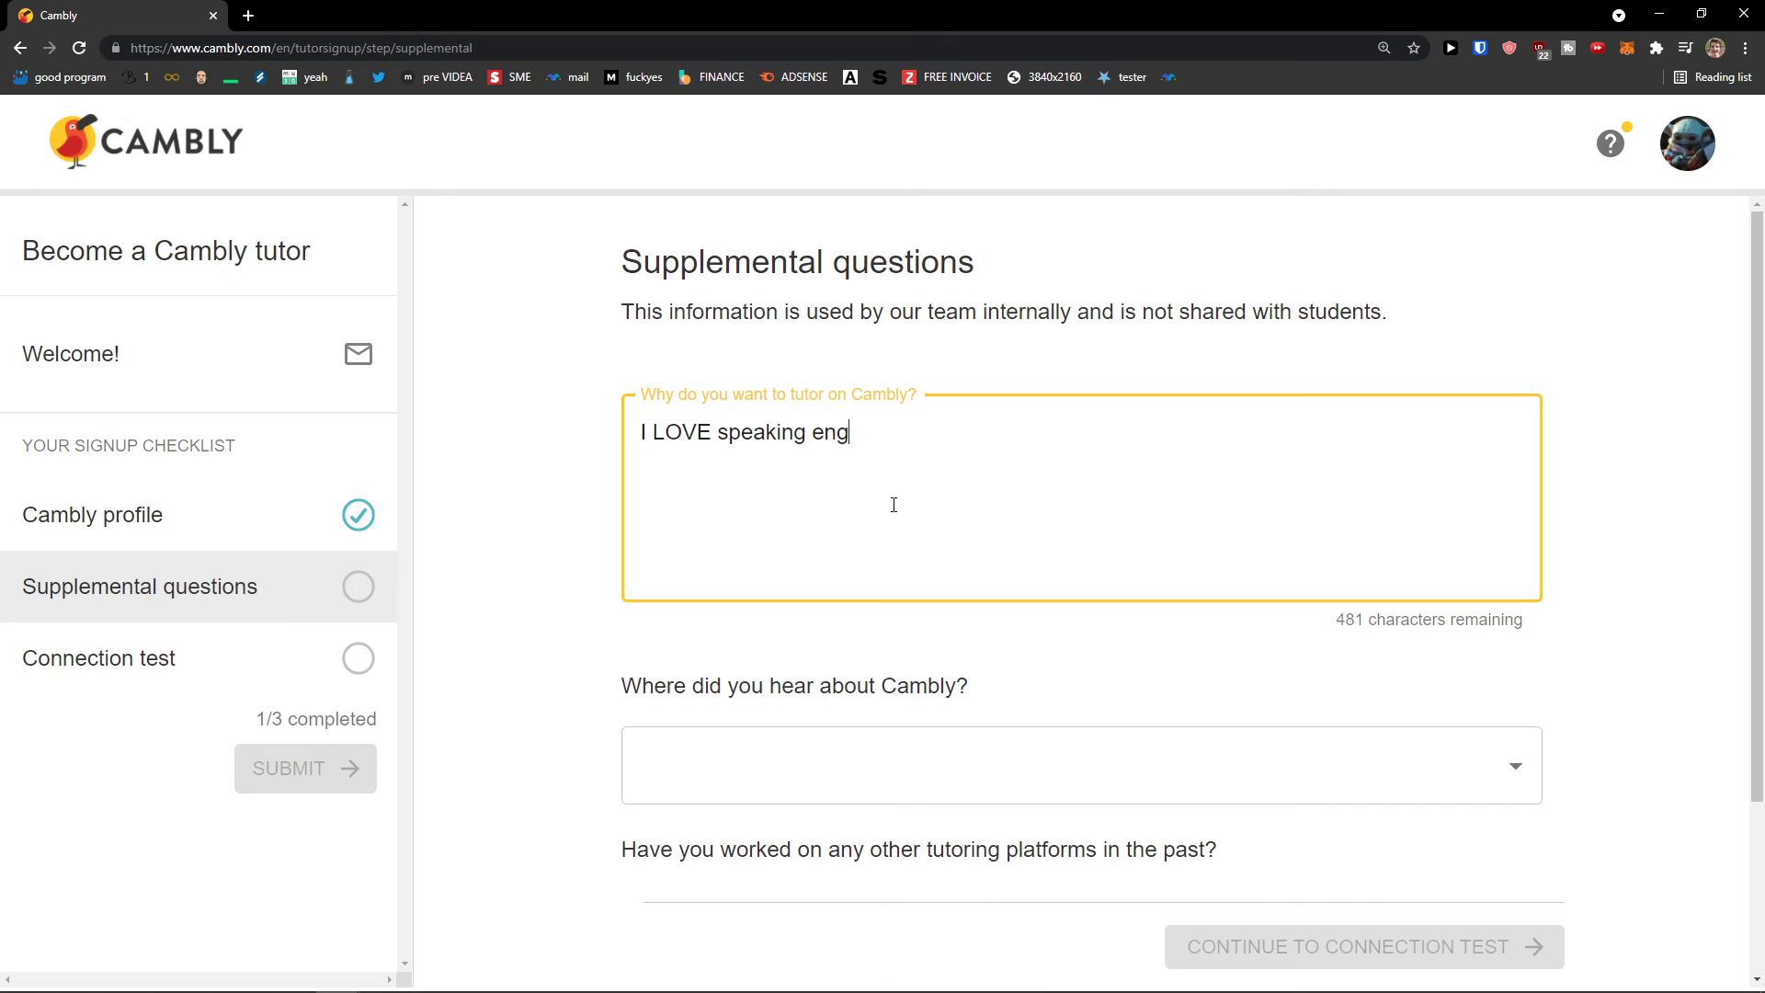
pyautogui.write('lish and I cant live witho')
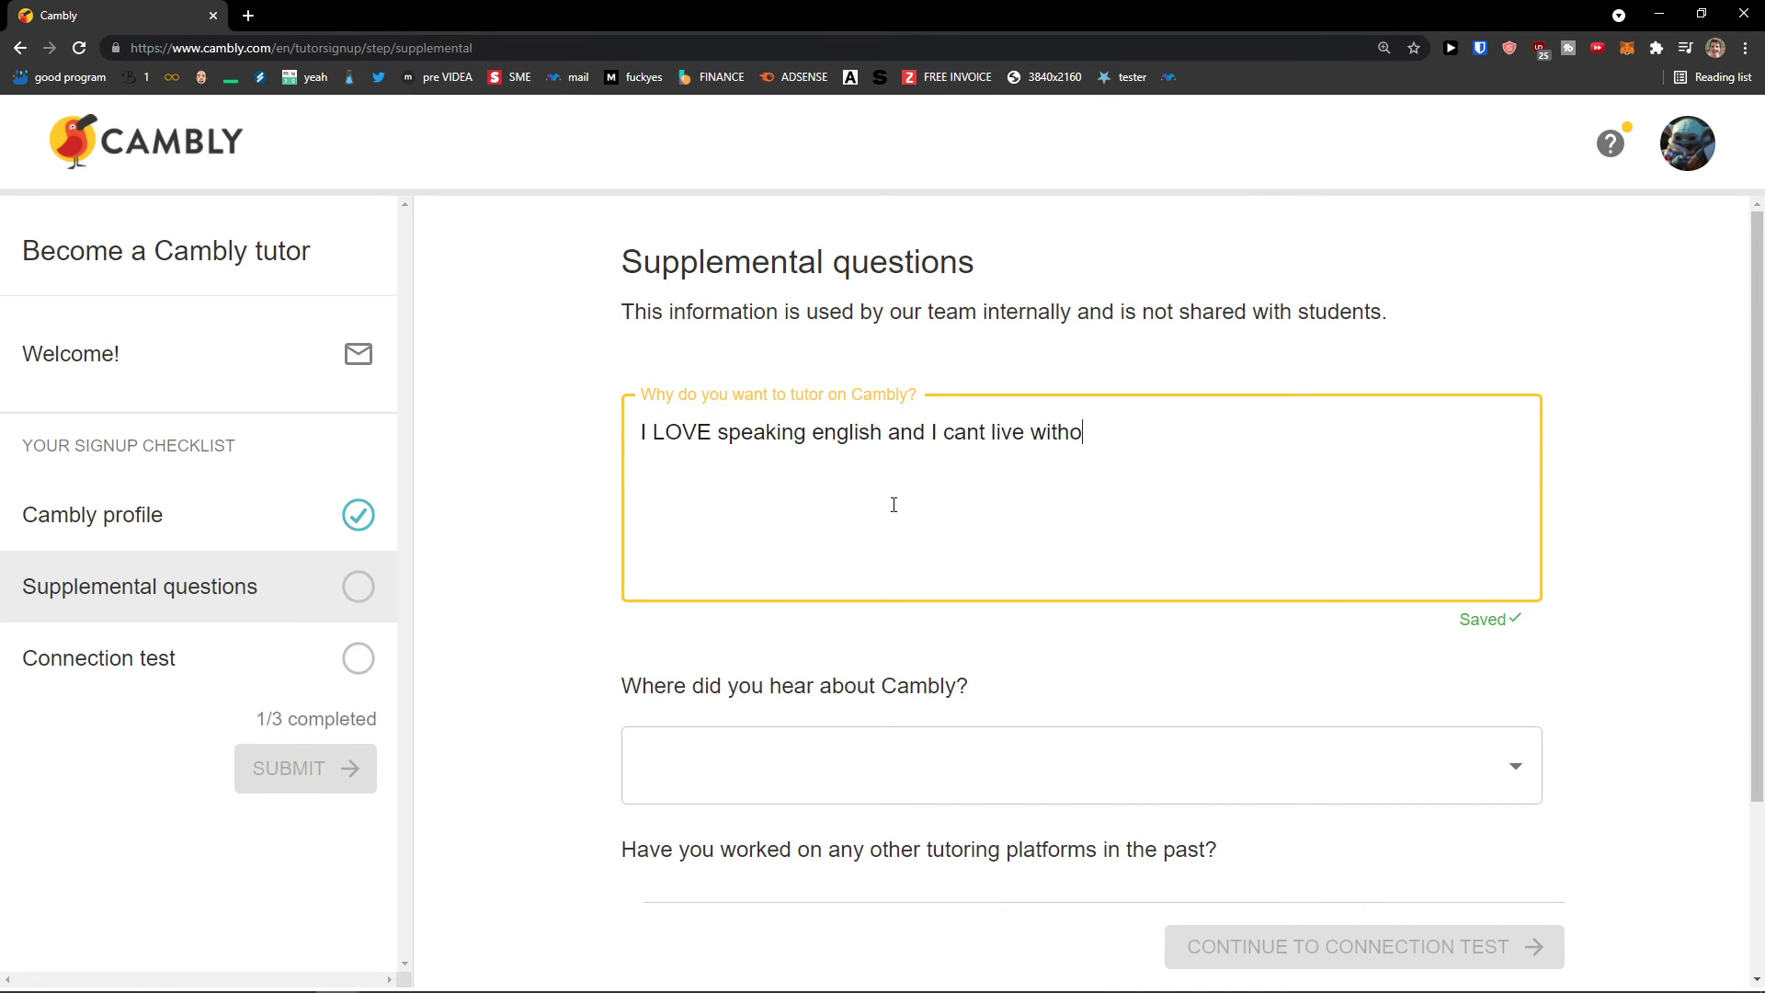
pyautogui.write('ut it! Of course I love YODA too!')
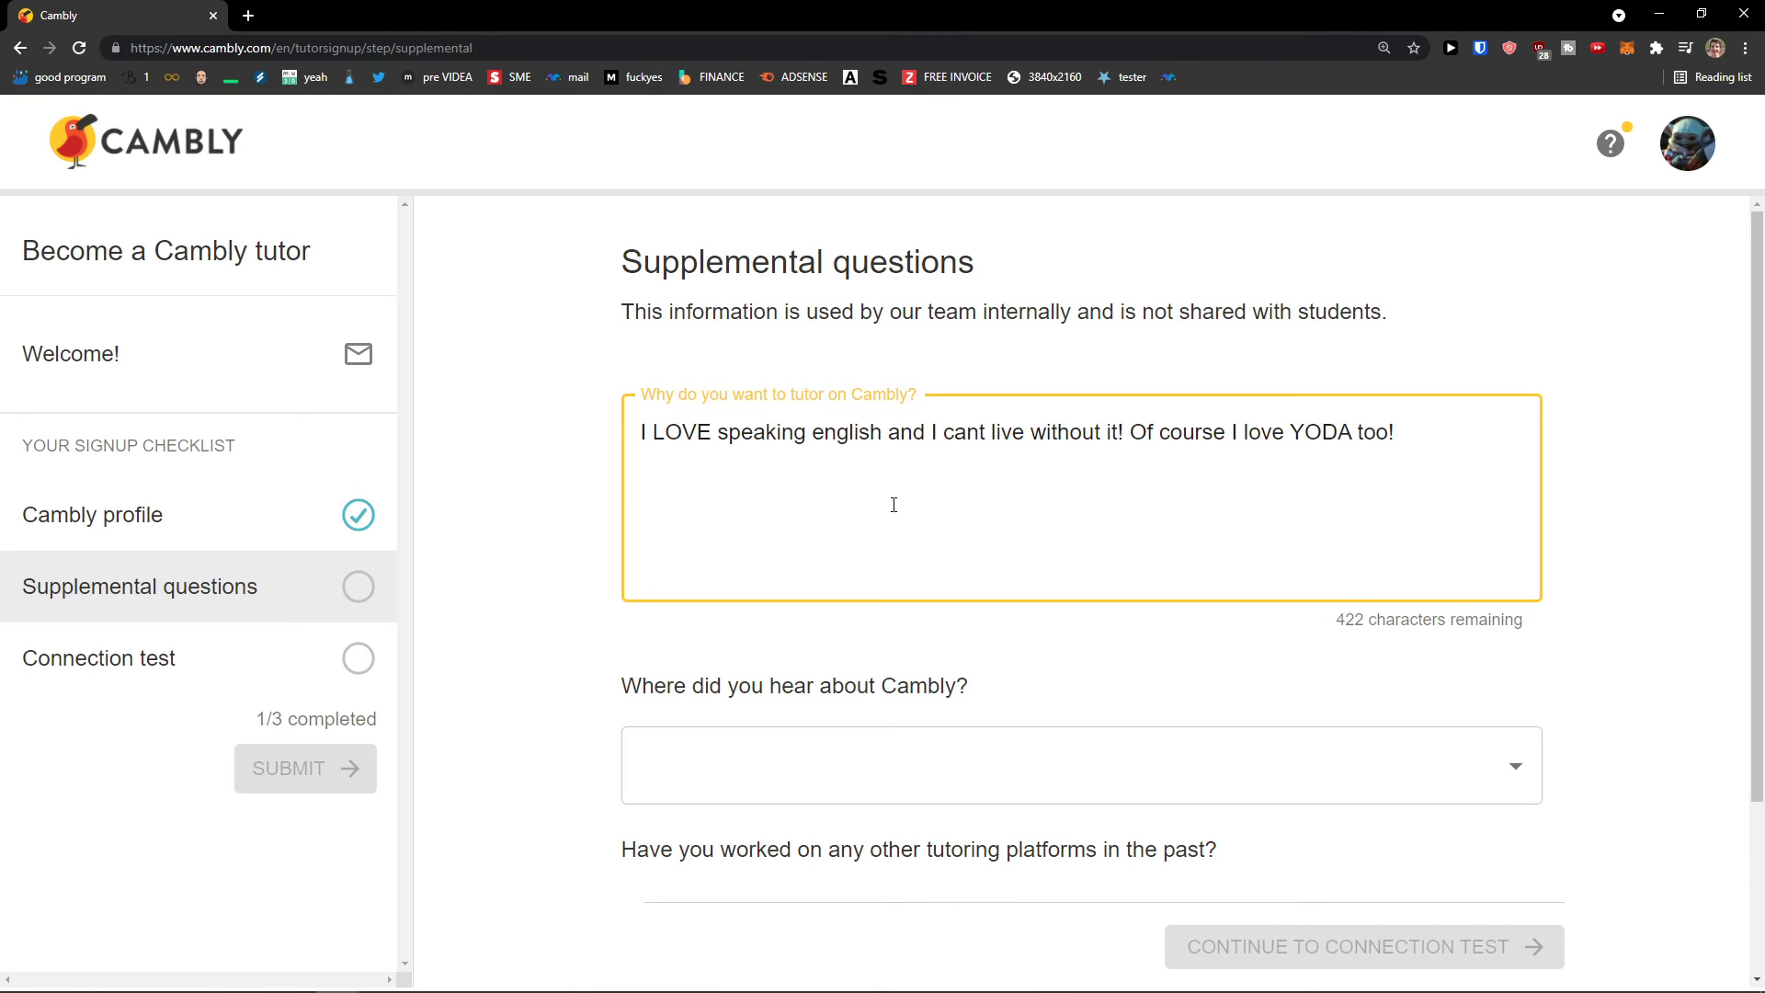
# Step: Choose YouTube as where you heard of Cambly and Other as a previous platform
pyautogui.scroll(-3, 893, 505)
pyautogui.click(883, 544)
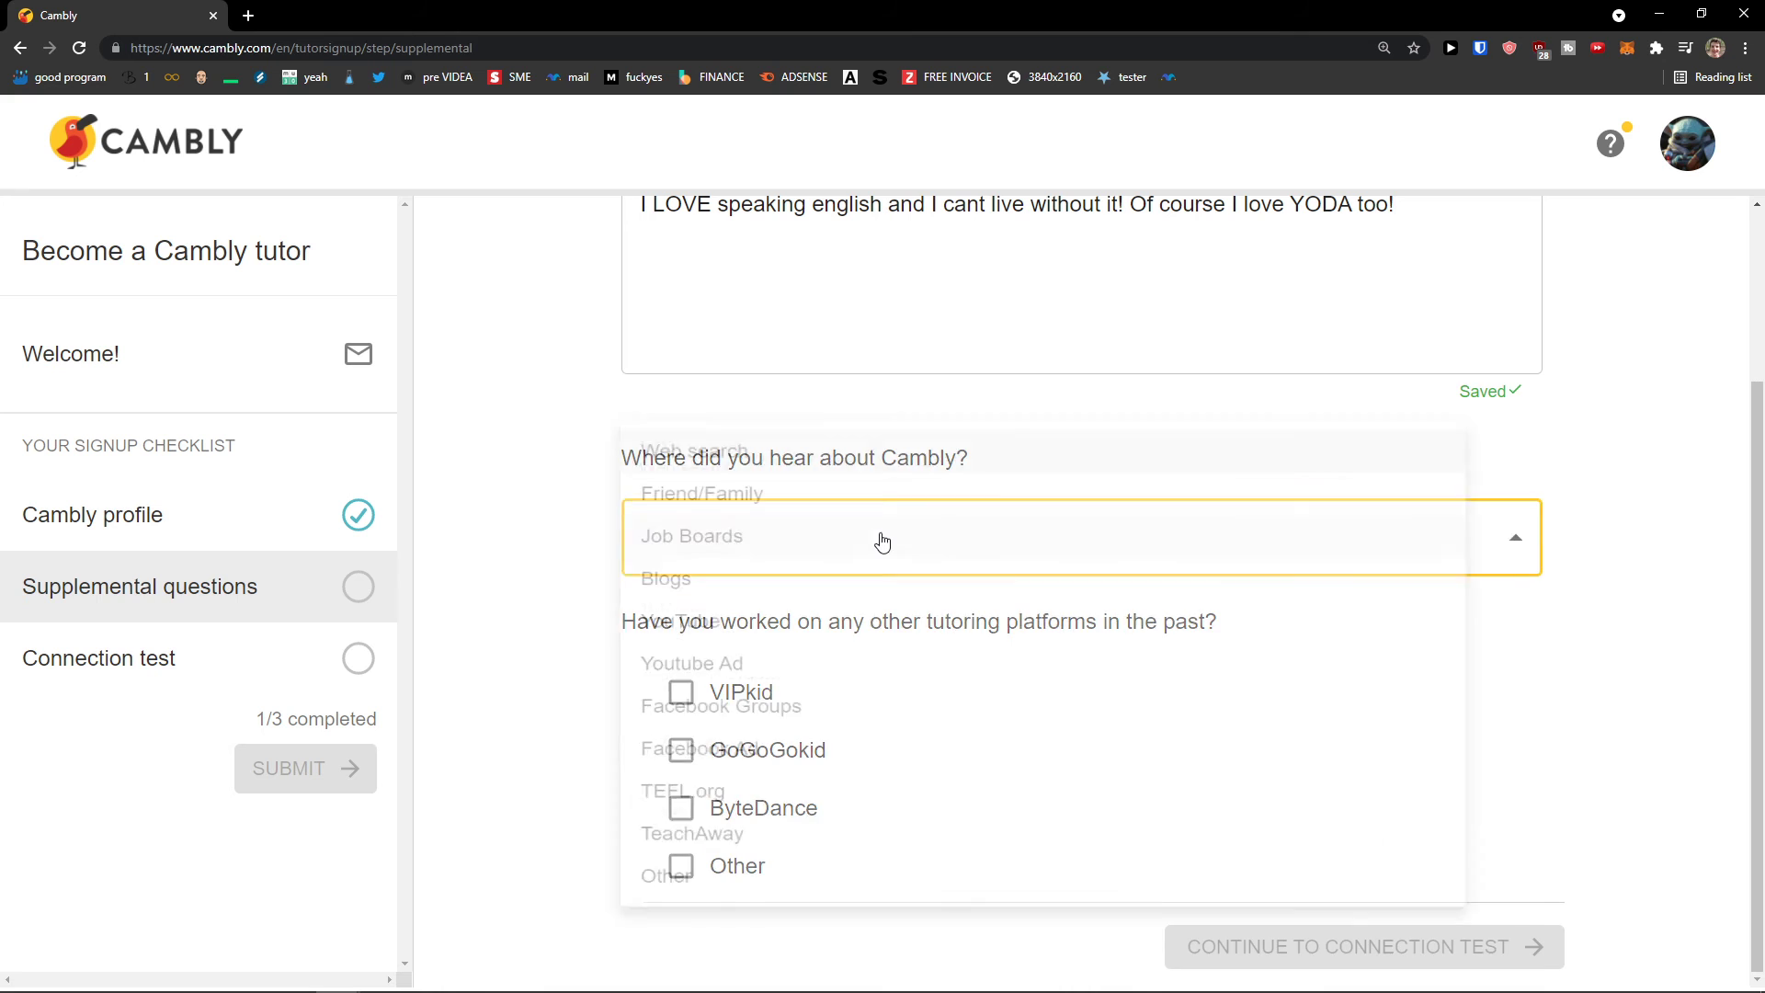
pyautogui.click(844, 657)
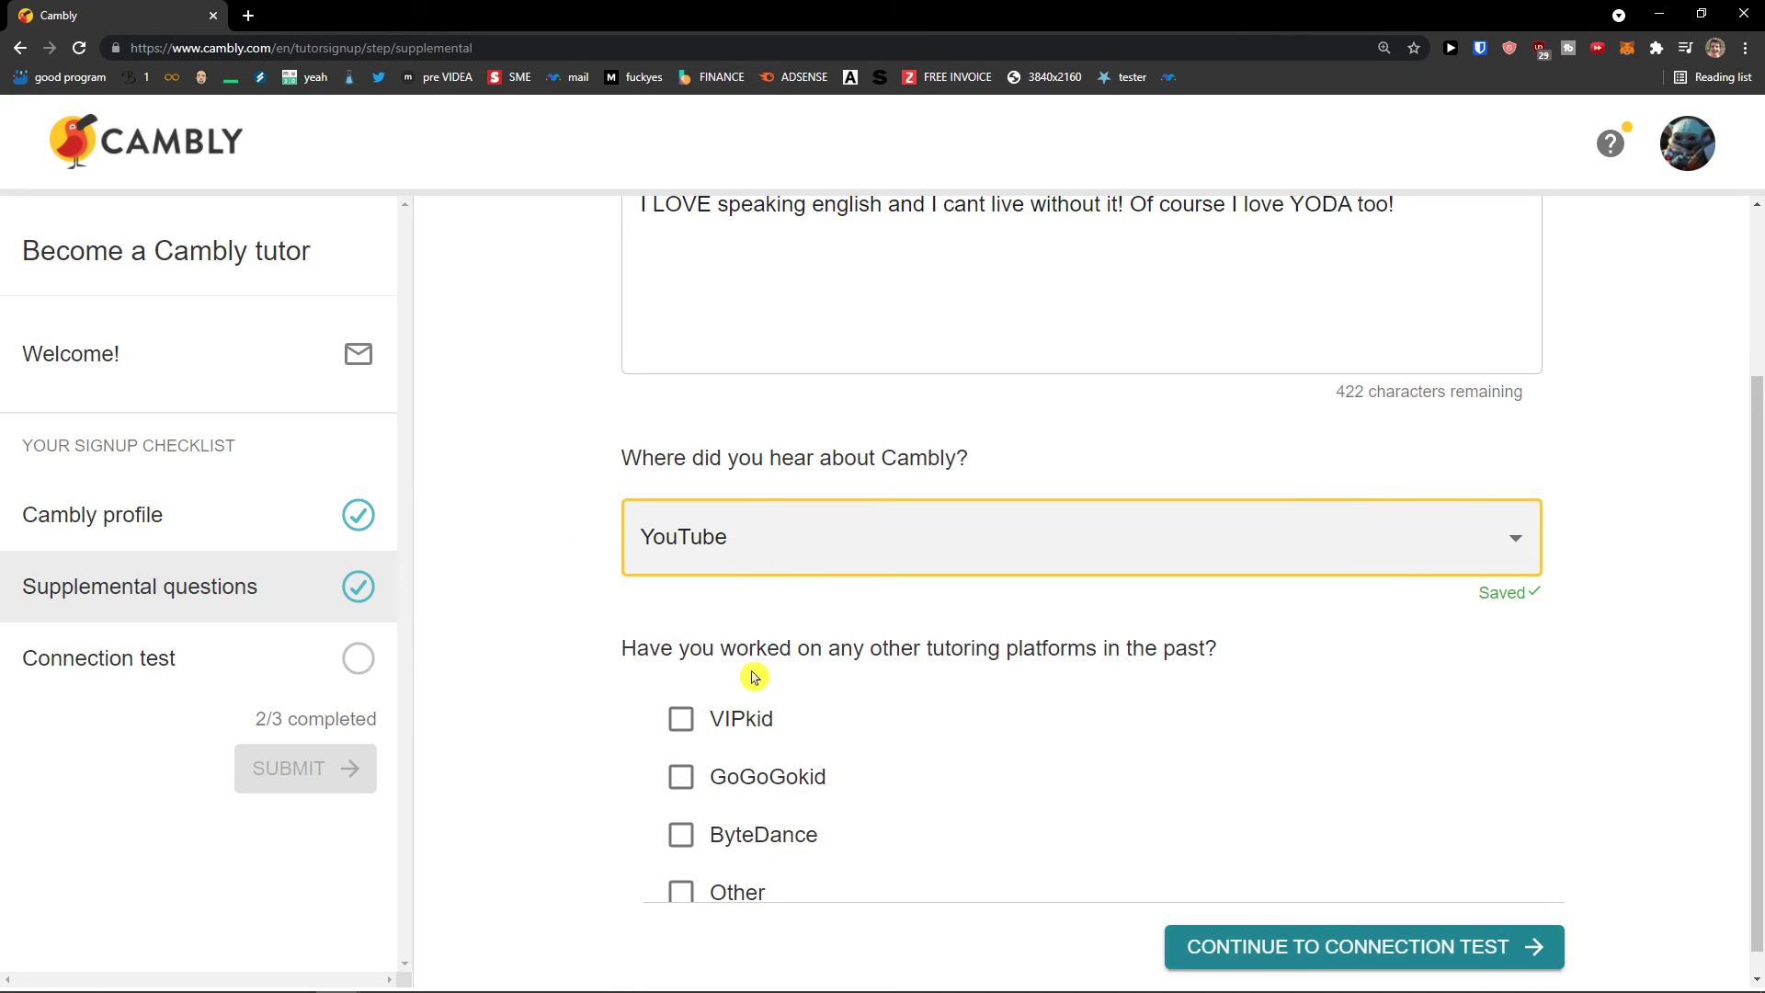
pyautogui.moveTo(625, 622); pyautogui.dragTo(1161, 667)
pyautogui.click(1167, 676)
pyautogui.click(1074, 685)
pyautogui.click(731, 855)
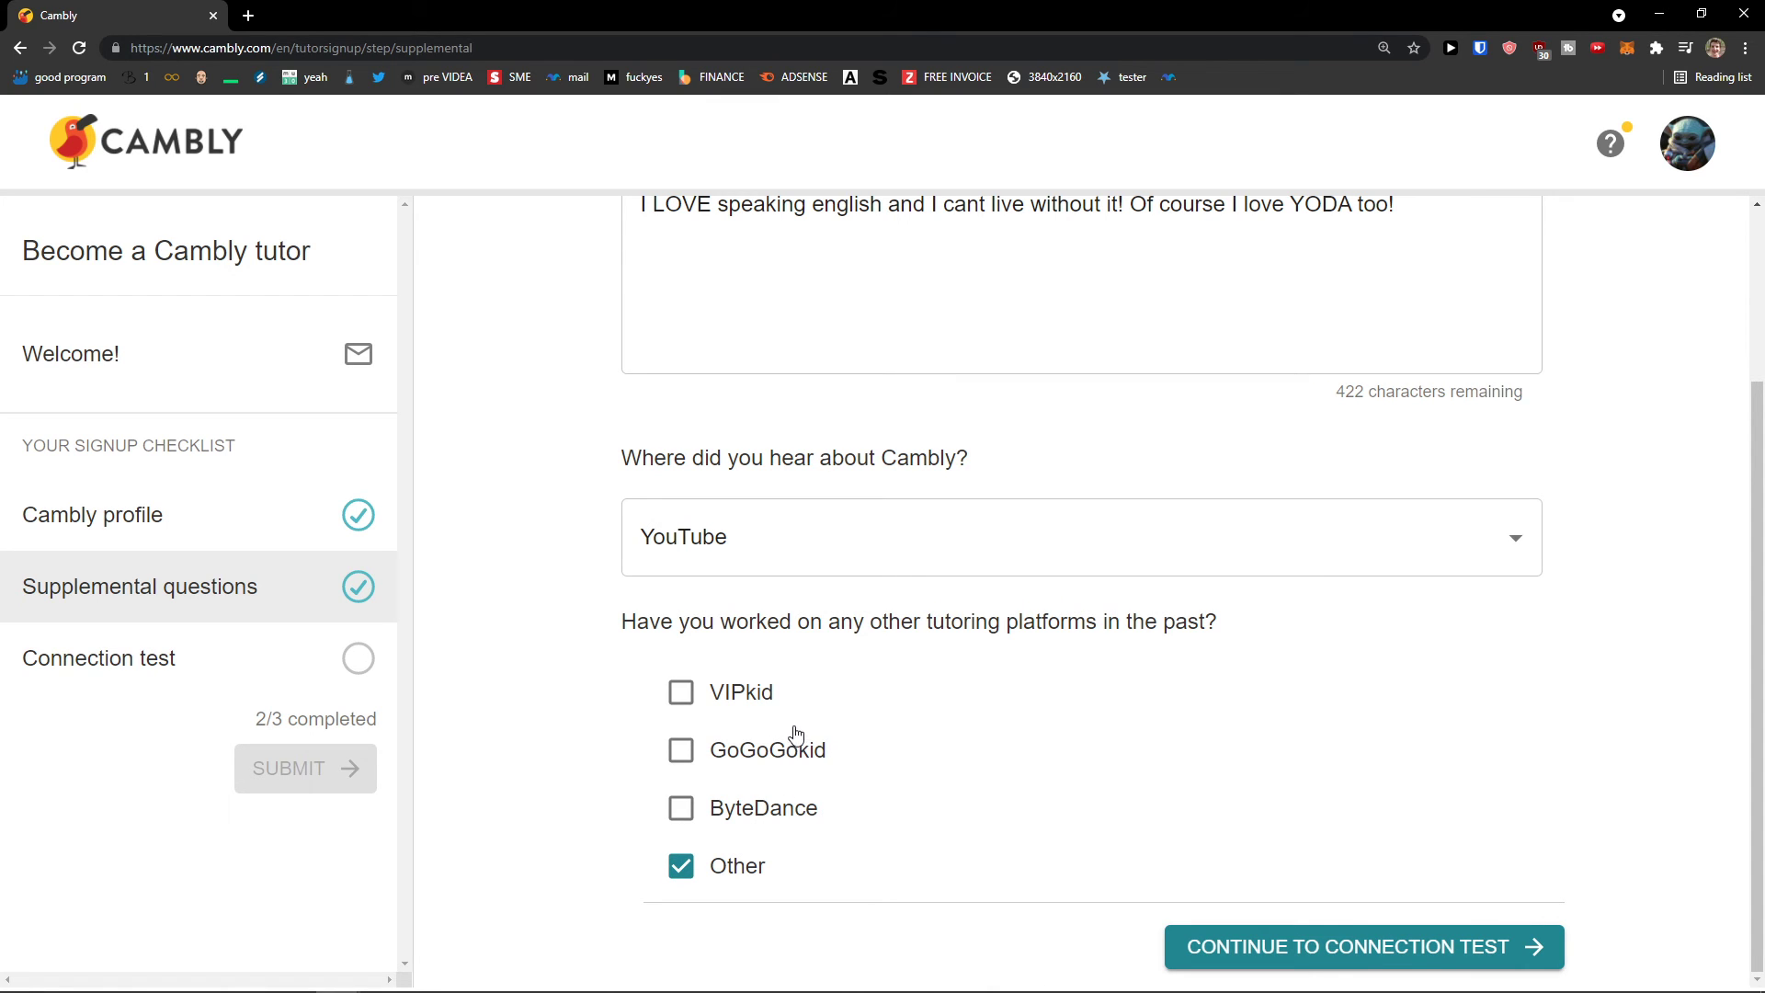
pyautogui.click(1220, 961)
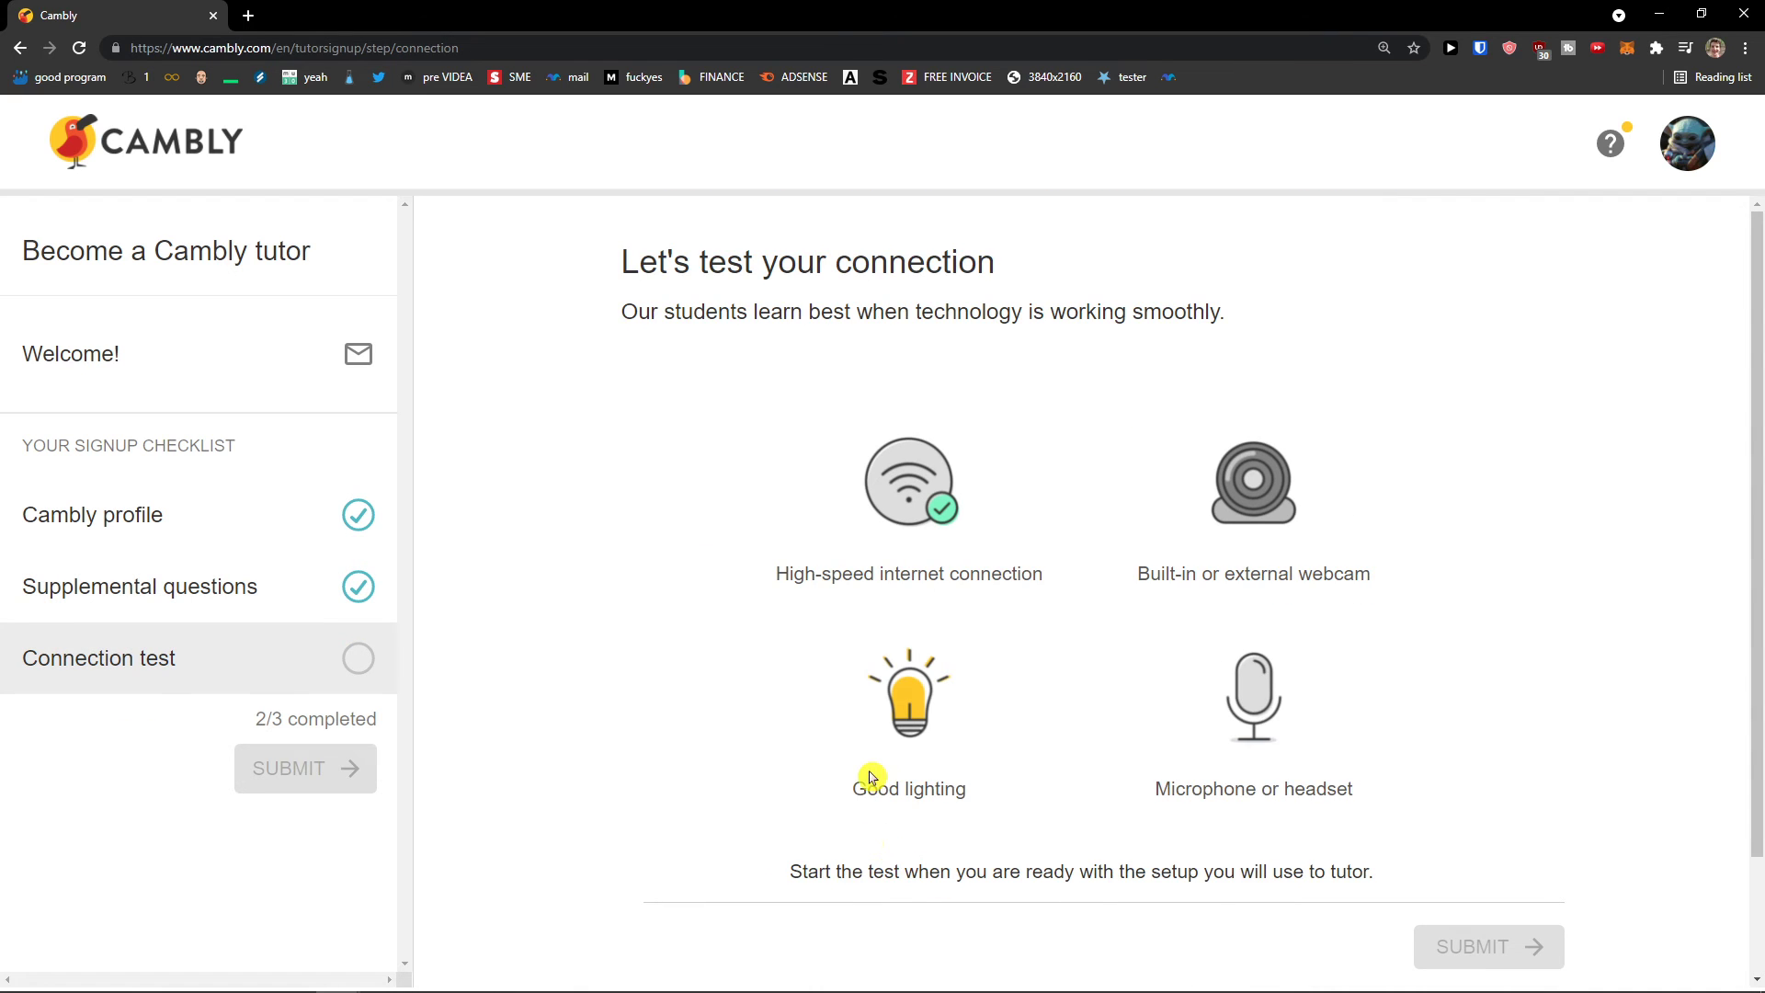
# Step: Start the connection test and always allow Cambly to use the camera and microphone
pyautogui.scroll(-2, 867, 772)
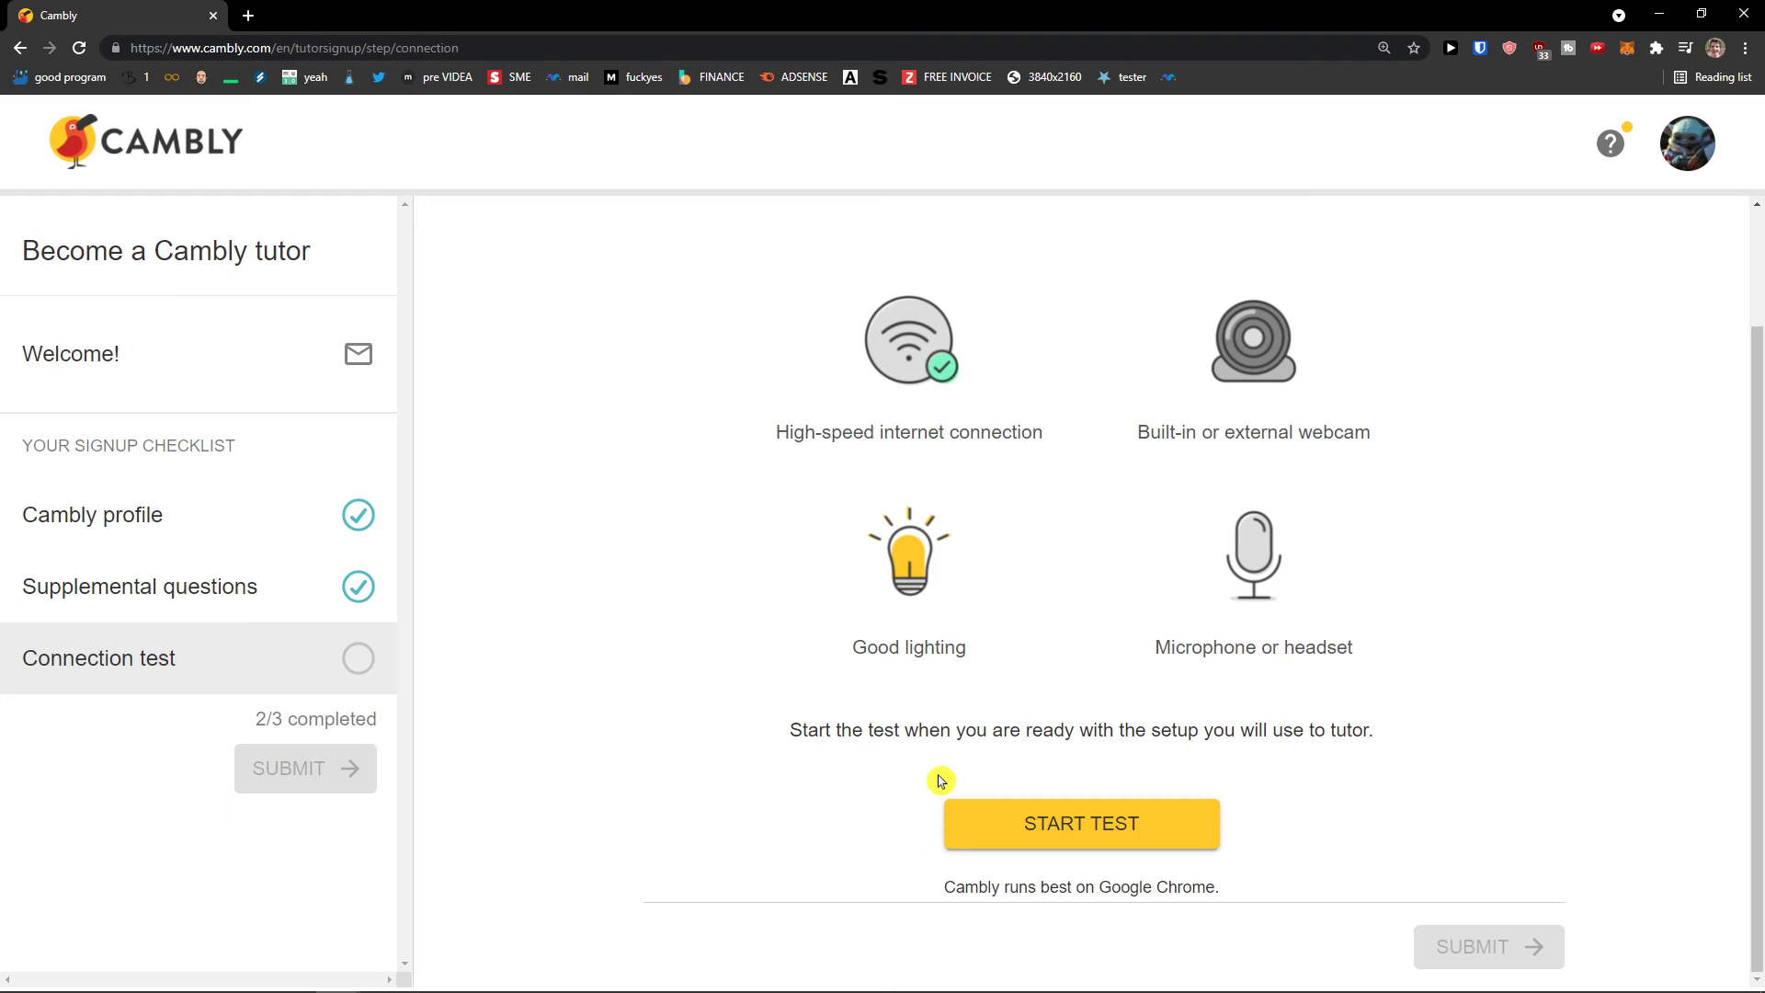
pyautogui.click(1011, 842)
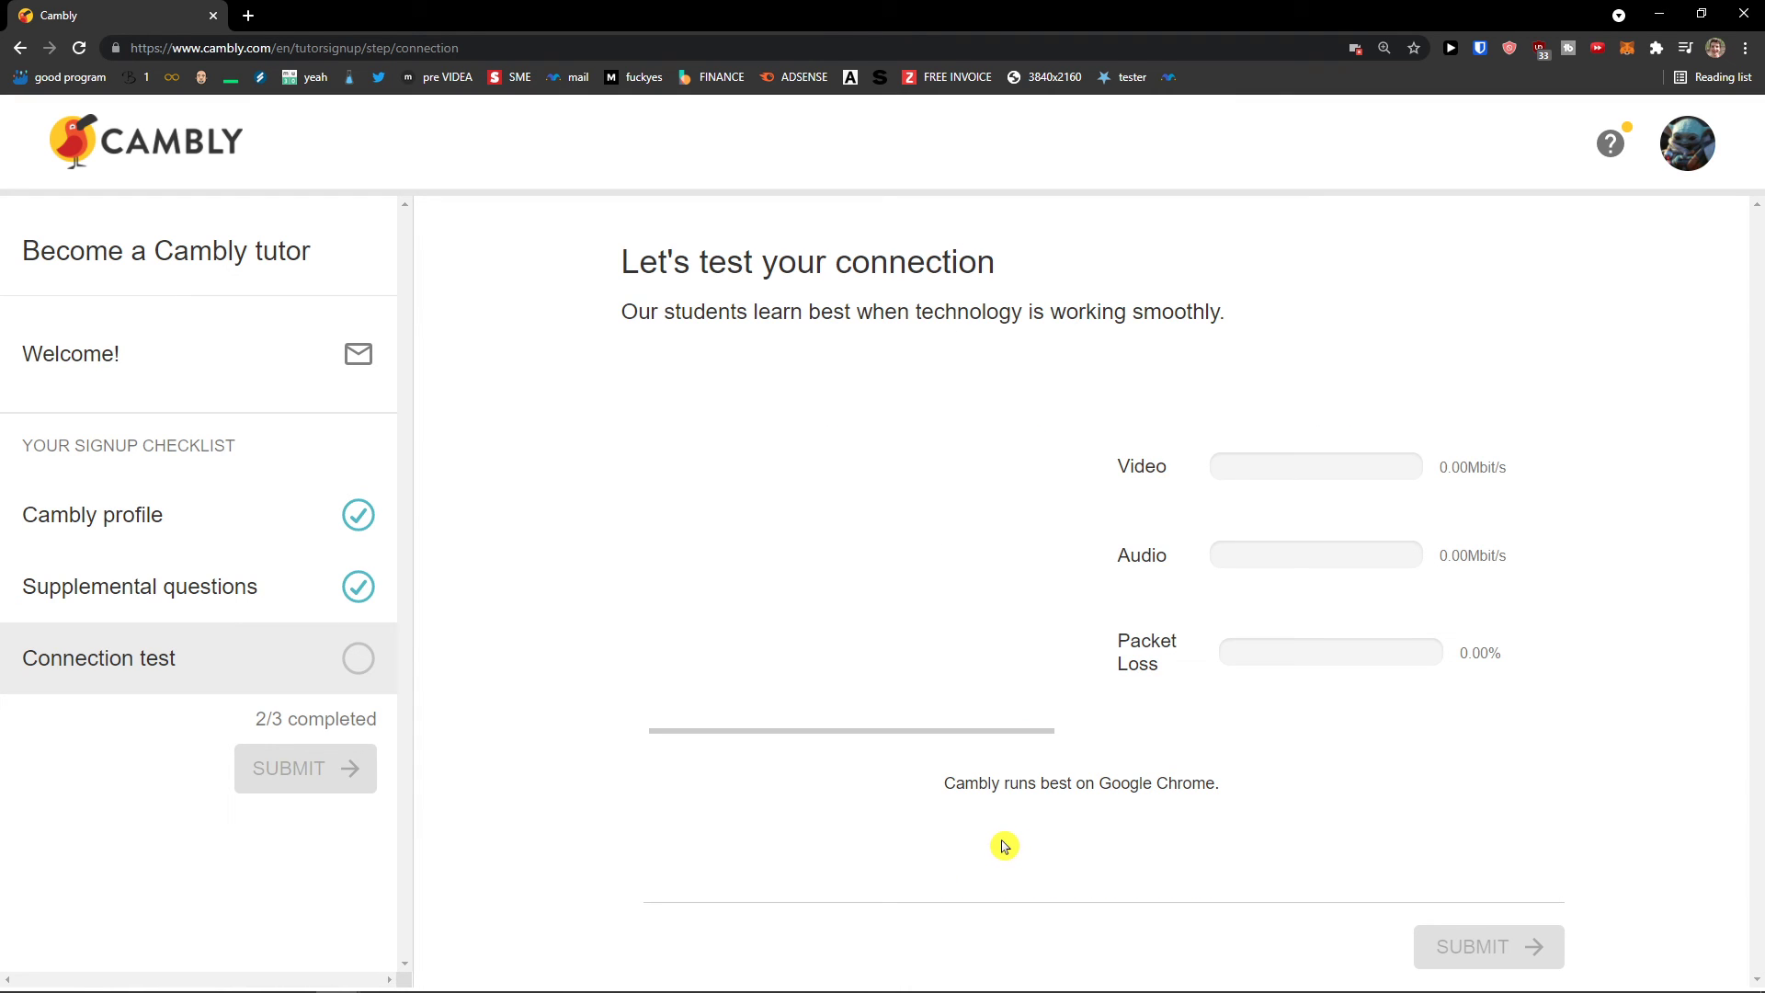
pyautogui.click(1353, 50)
pyautogui.click(1223, 167)
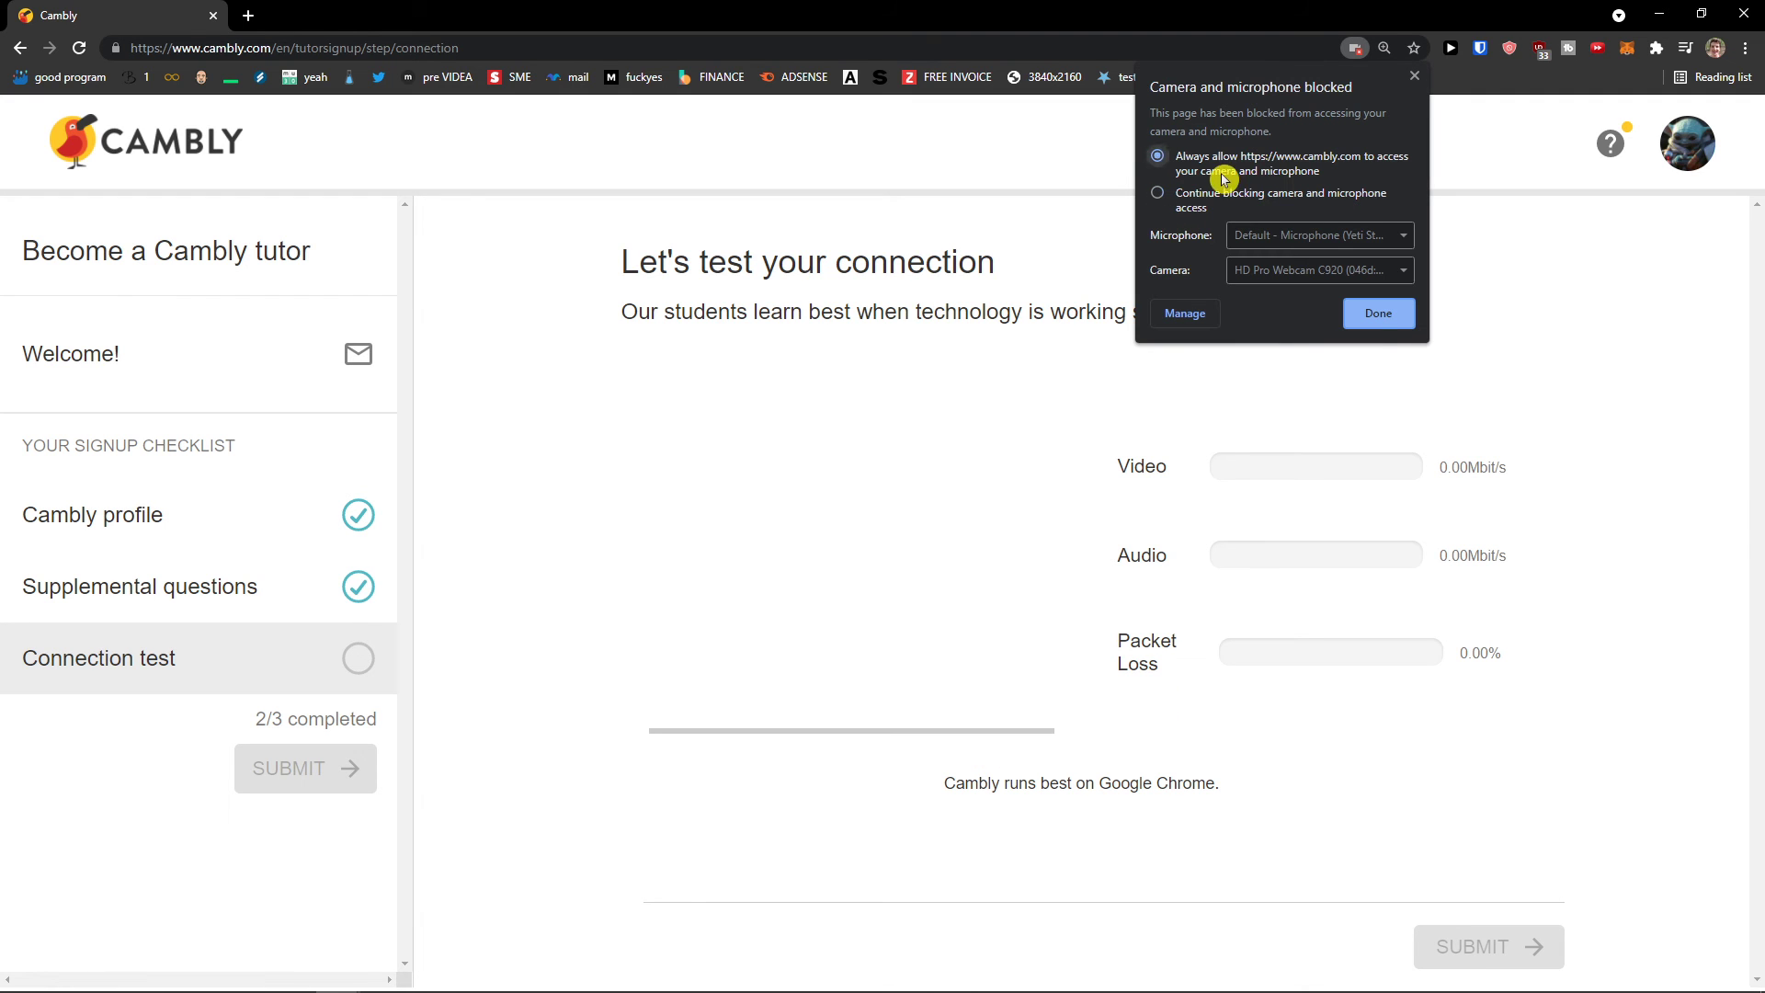
pyautogui.click(1375, 317)
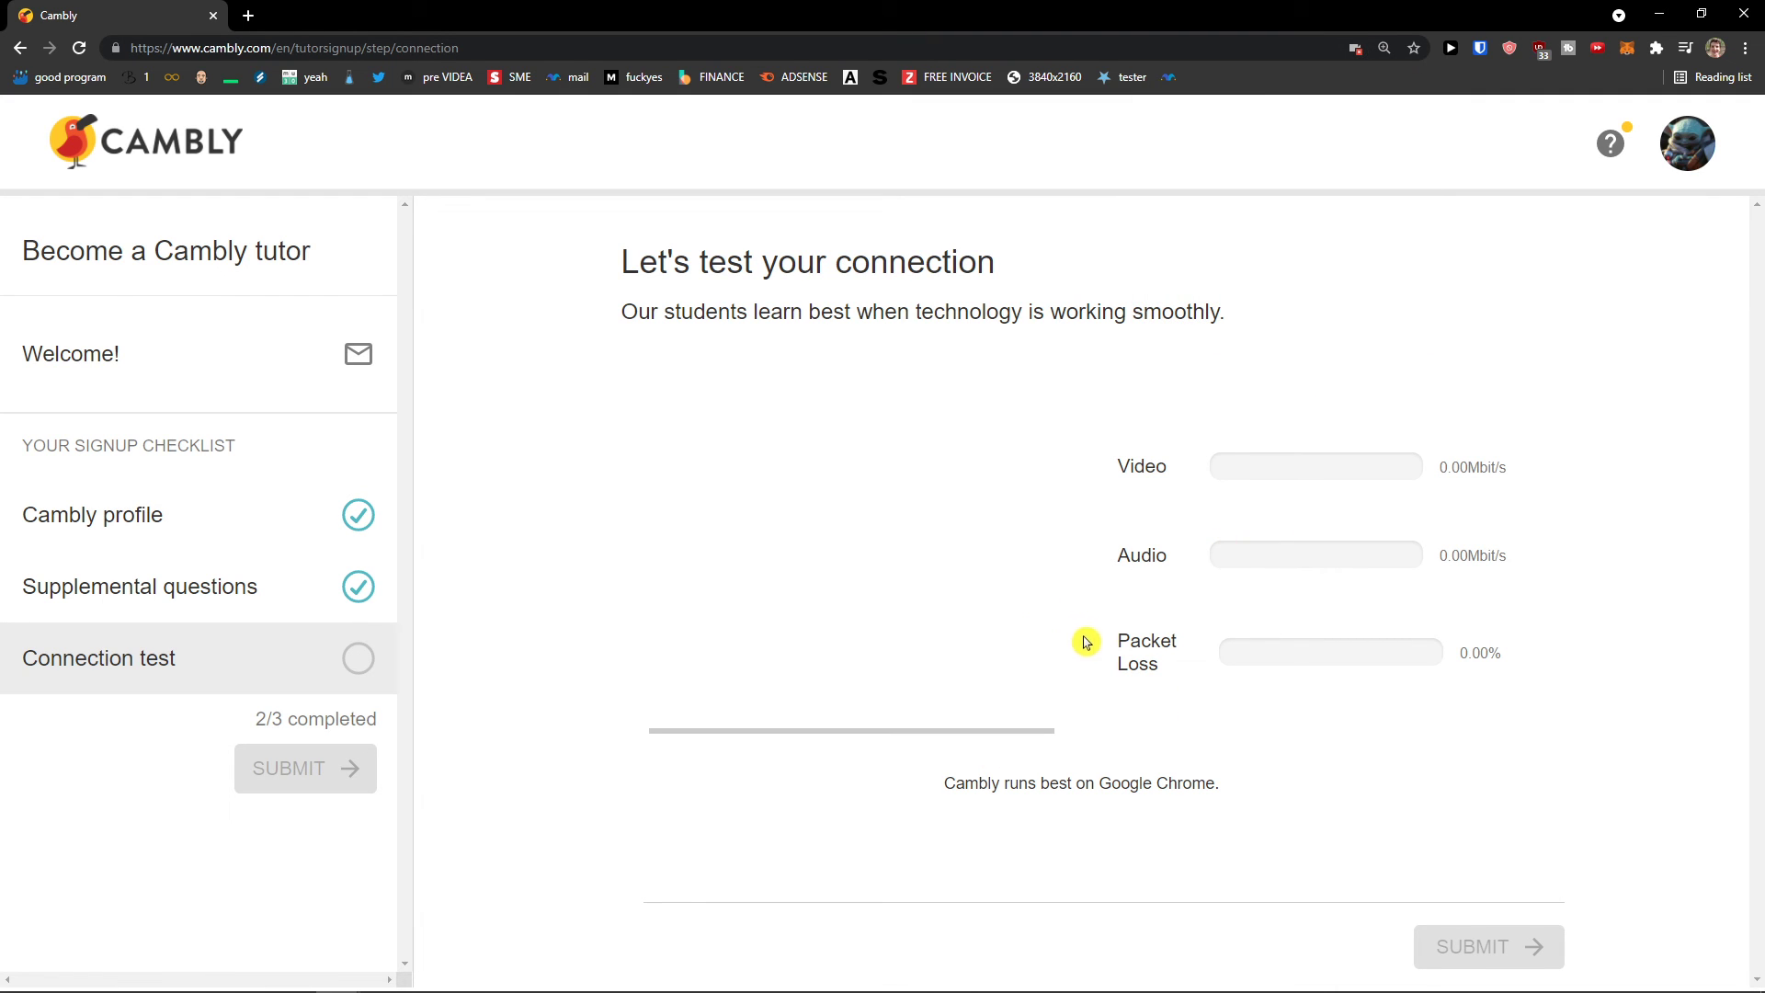
# Step: Return to the Connection test step and rerun the test to completion
pyautogui.moveTo(1468, 467); pyautogui.dragTo(1480, 467)
pyautogui.click(158, 685)
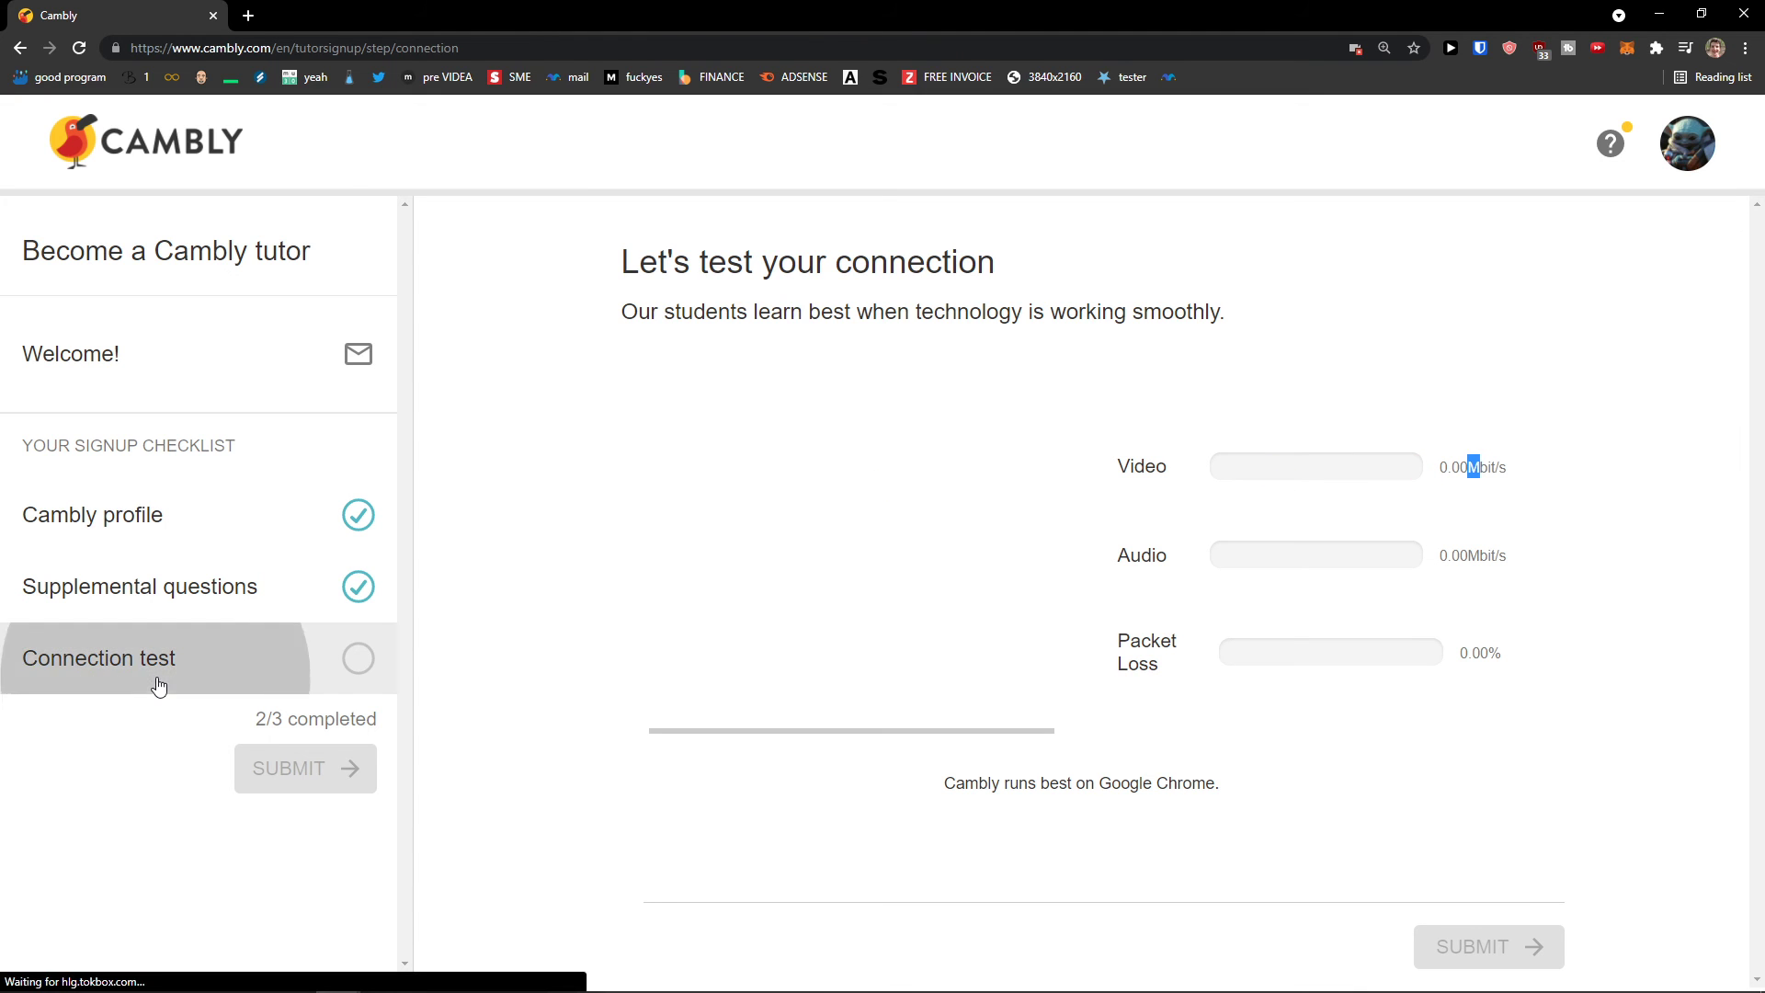
pyautogui.click(1485, 496)
pyautogui.click(240, 572)
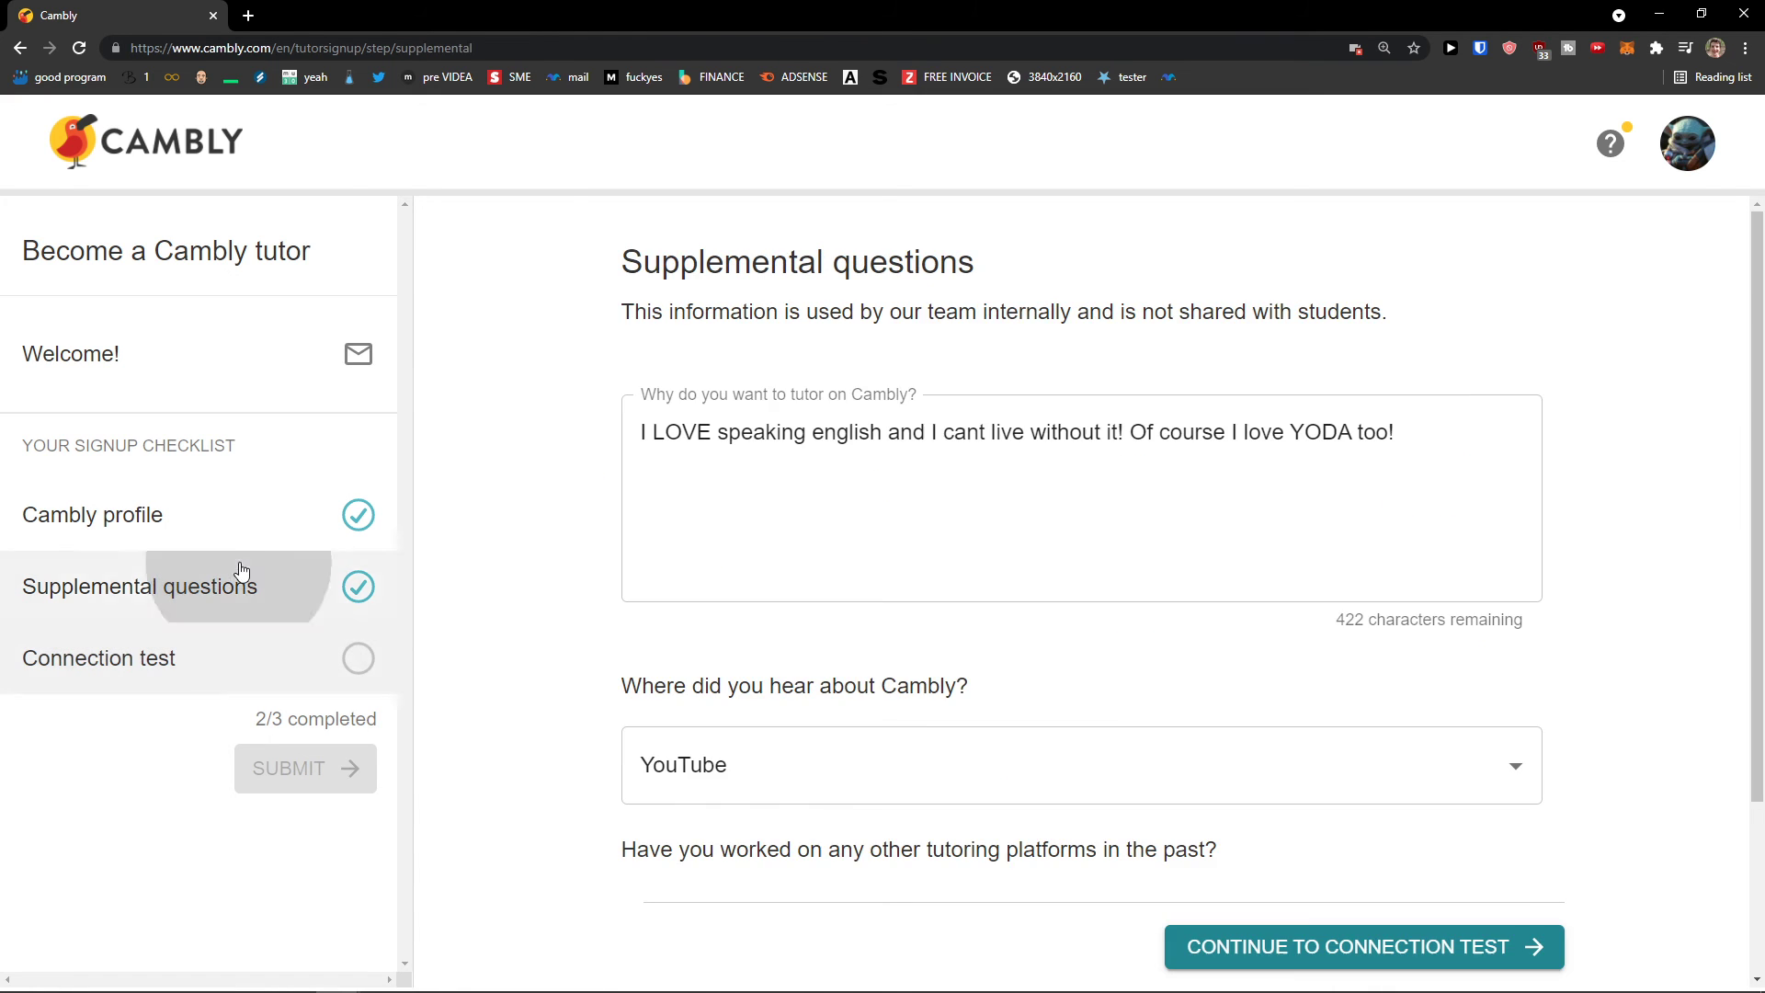
pyautogui.click(229, 659)
pyautogui.scroll(-1, 1012, 662)
pyautogui.click(1161, 869)
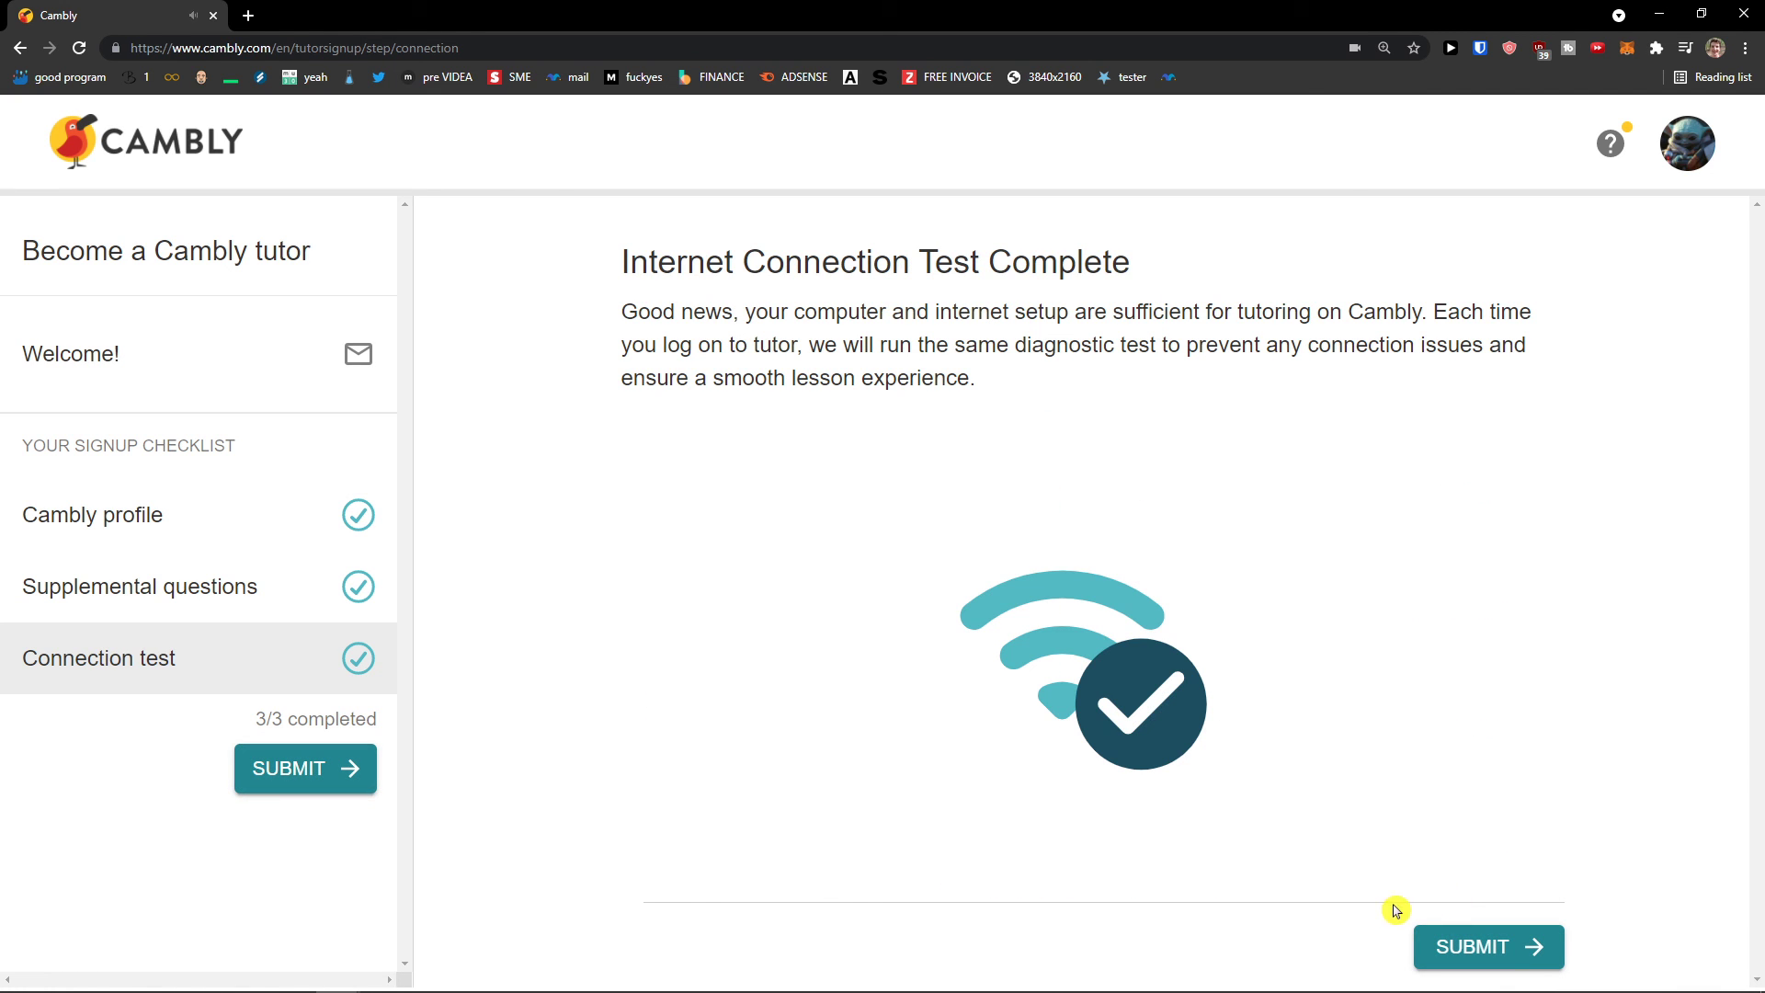
# Step: Submit the tutor profile and close the Submitted confirmation dialog
pyautogui.click(1476, 947)
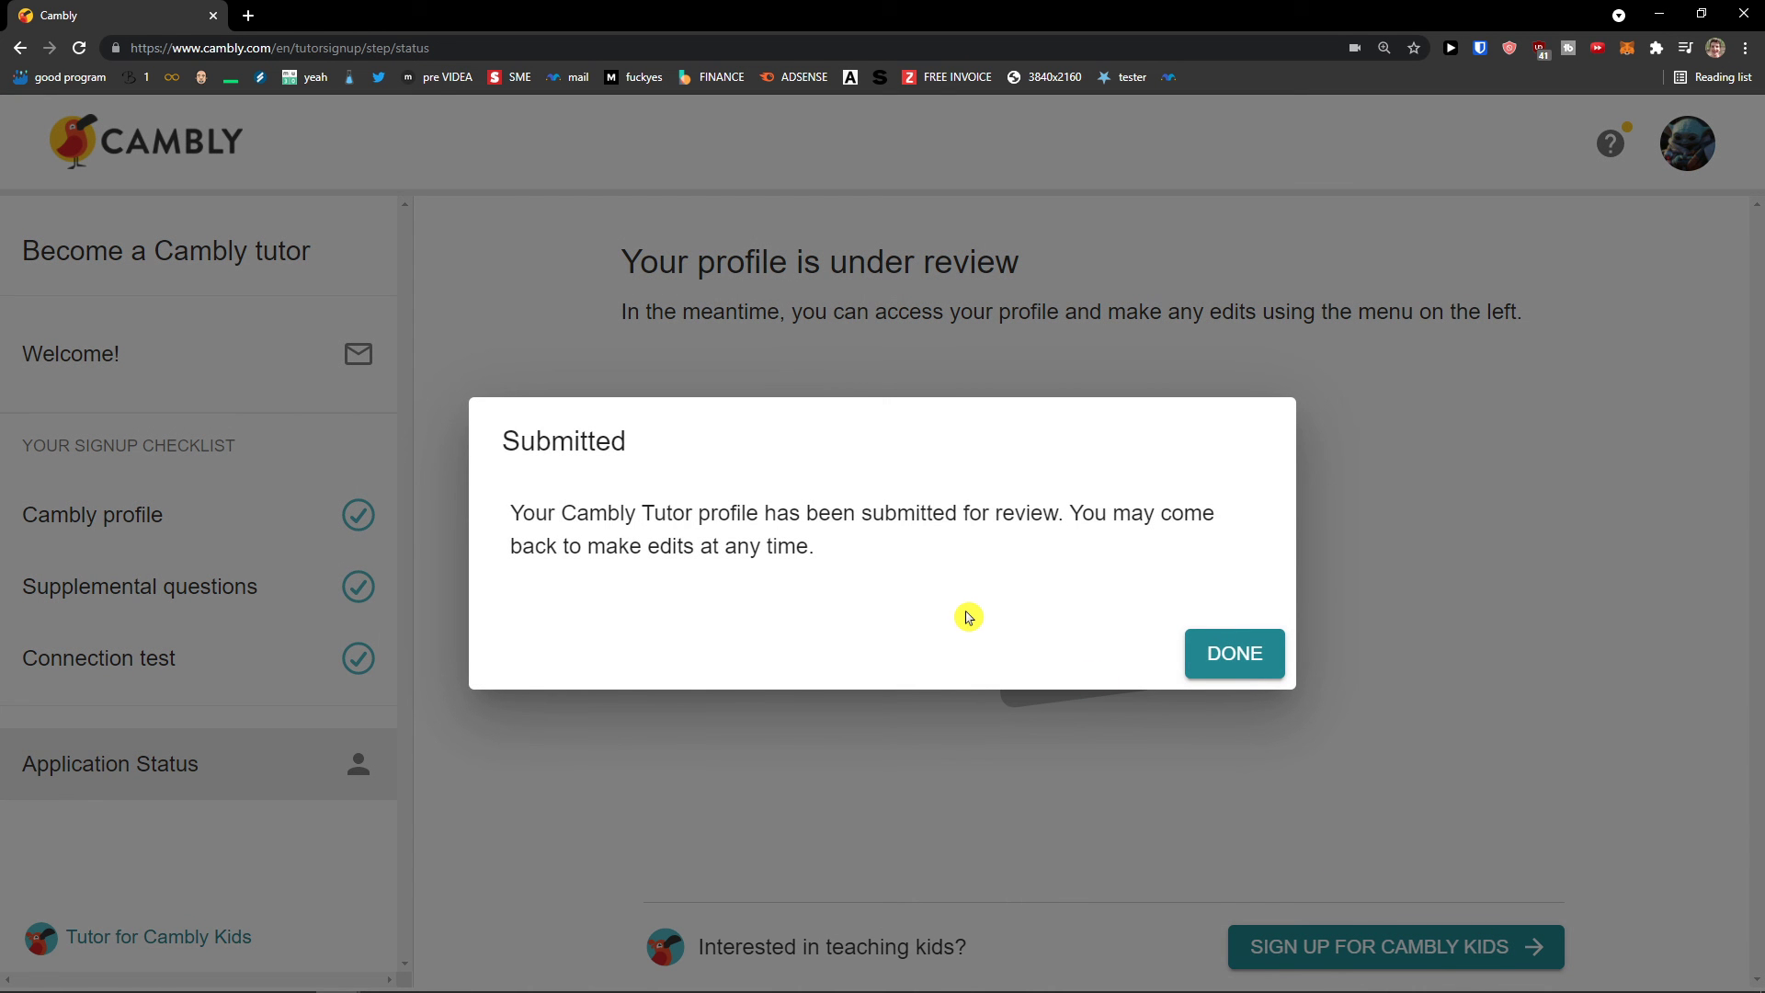
pyautogui.click(1253, 670)
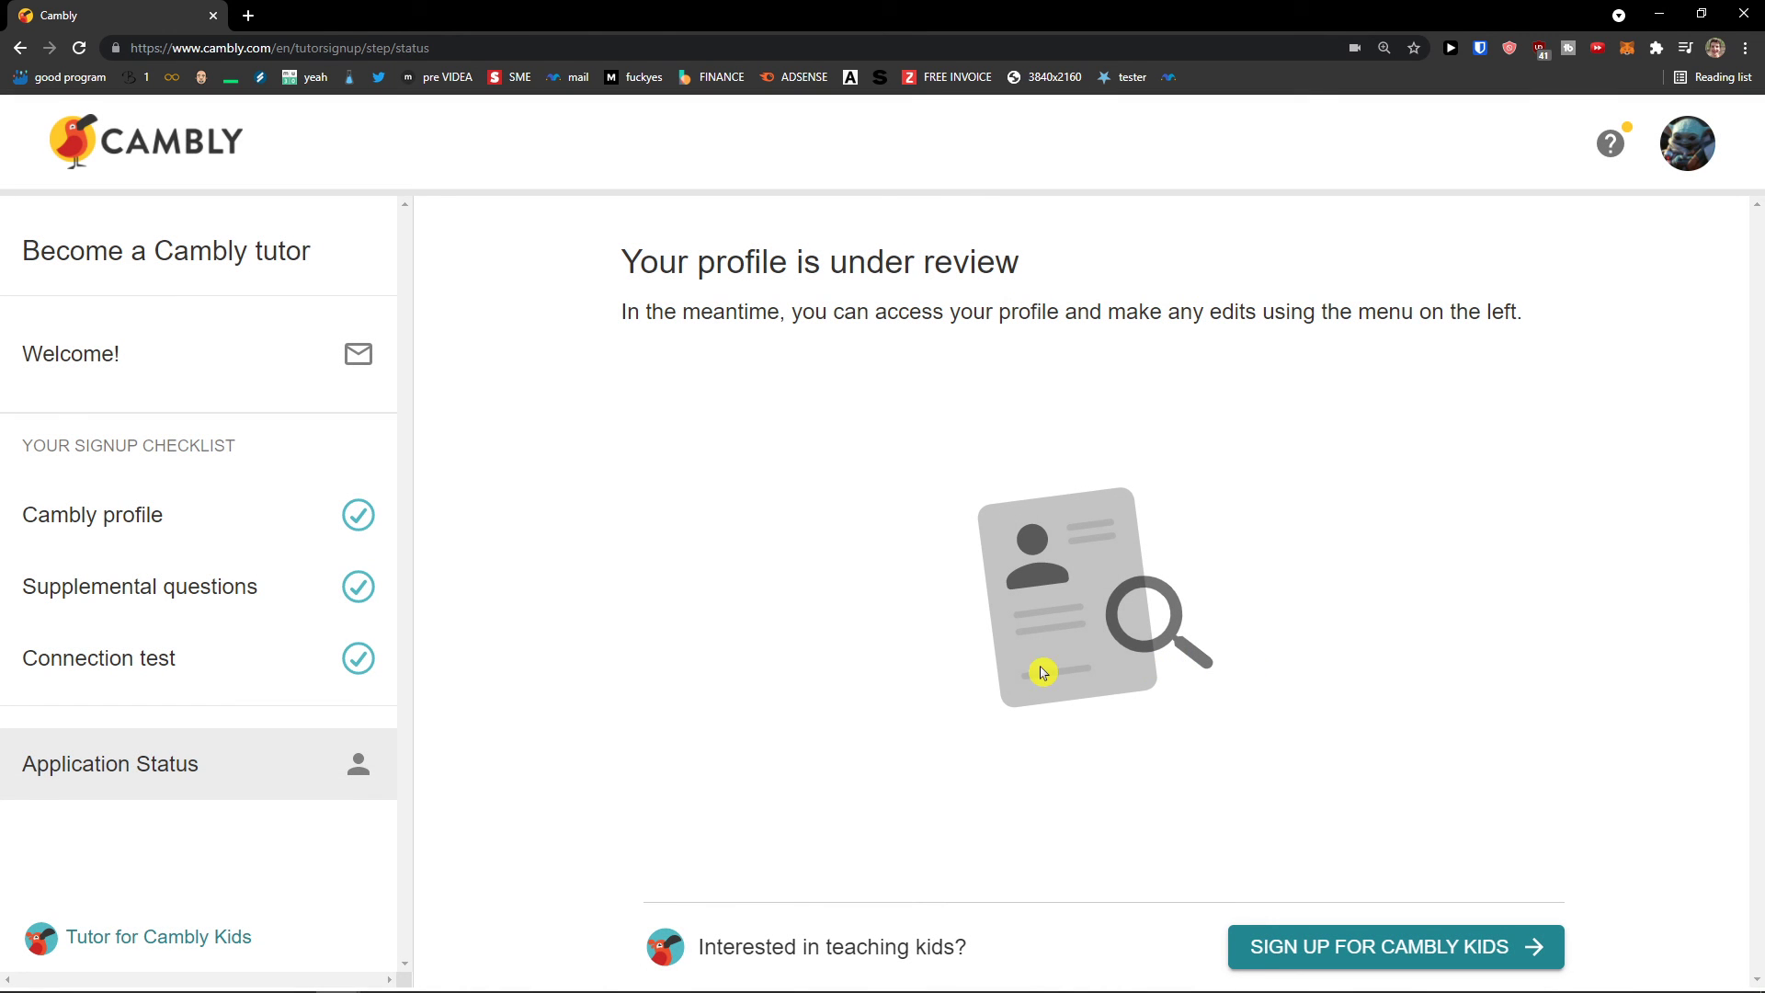